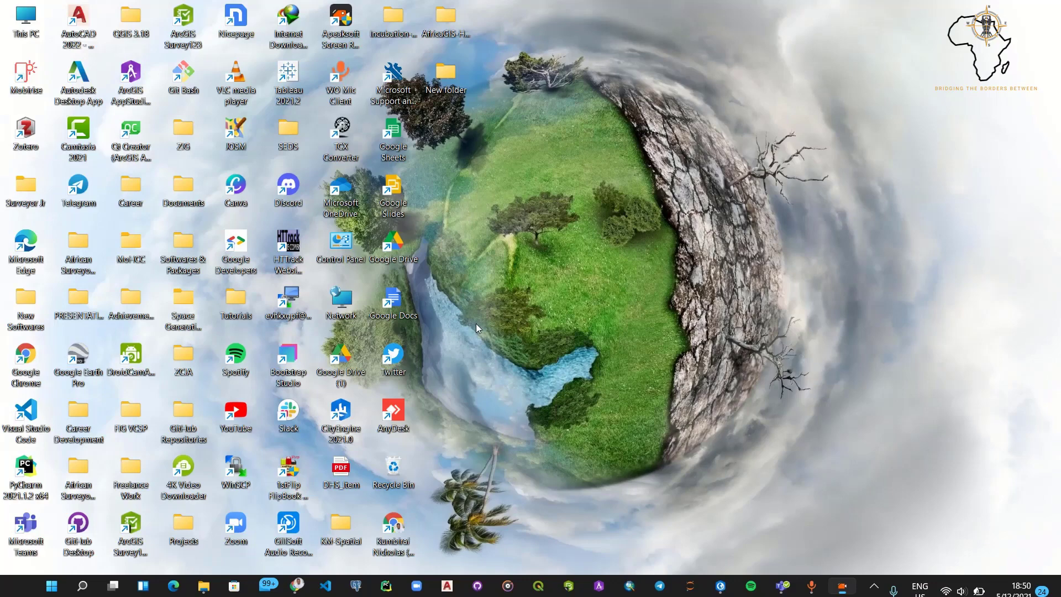
Step: Switch to the browser and open the Django-GIS site's geocoding page for a single address
left_click(297, 586)
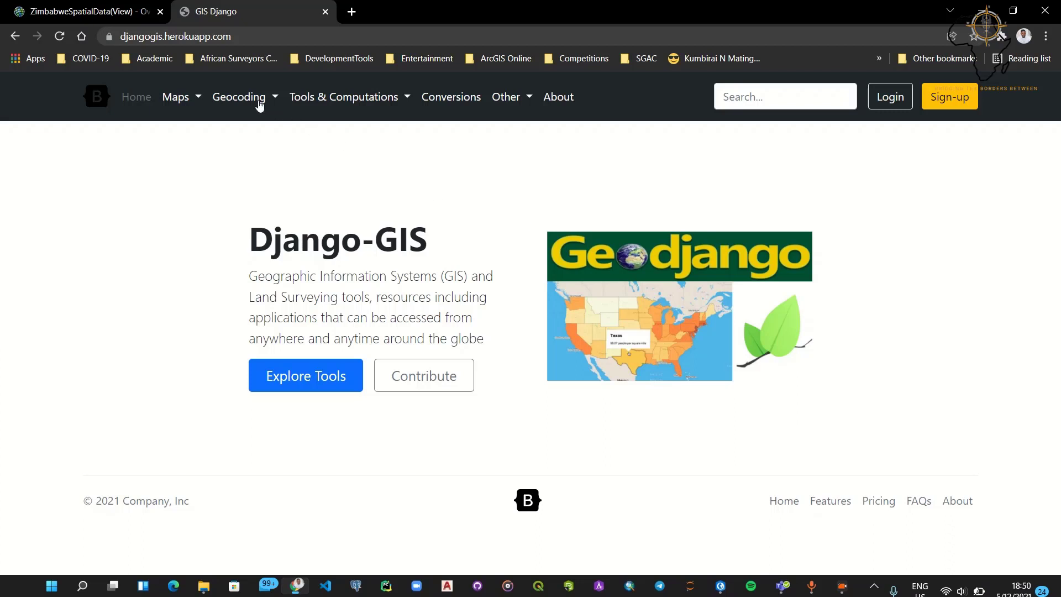
left_click(260, 103)
left_click(270, 133)
left_click(208, 260)
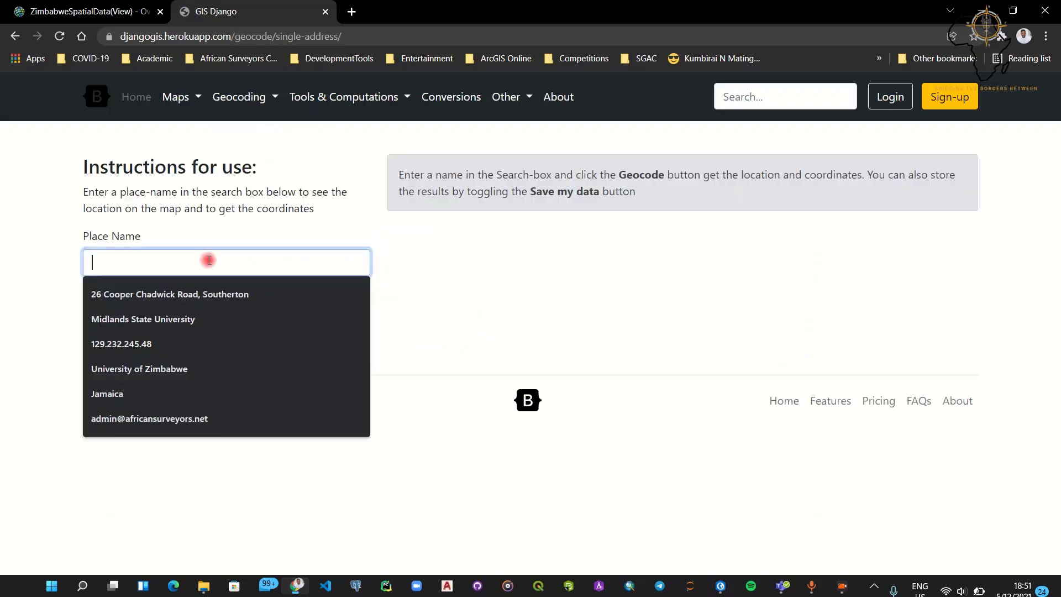
left_click(426, 294)
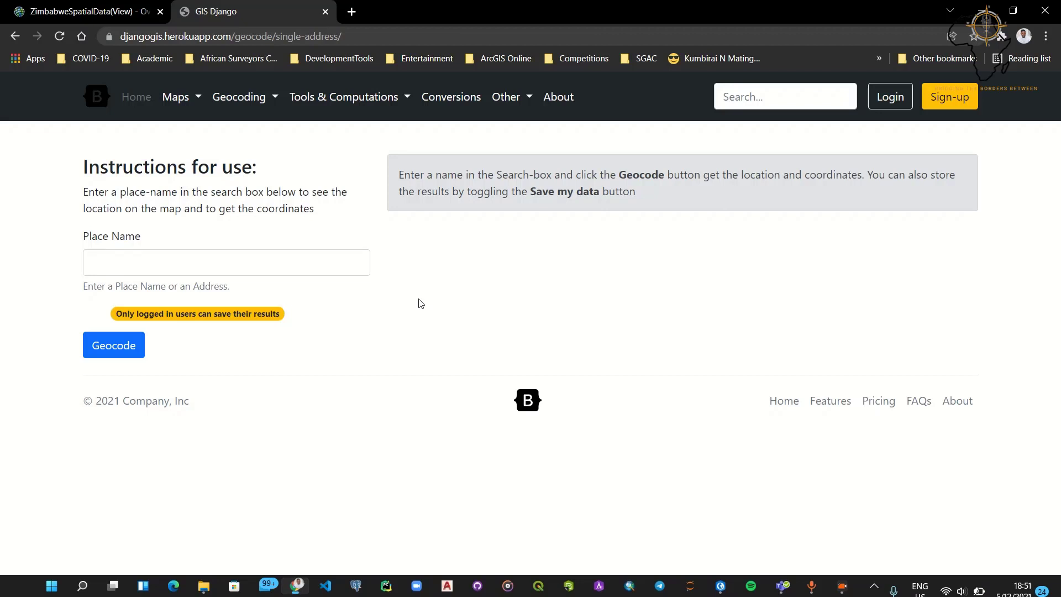
Step: Geocode the place name "Parirenyatwa Hospital, Harare, Zimbabwe"
left_click(197, 258)
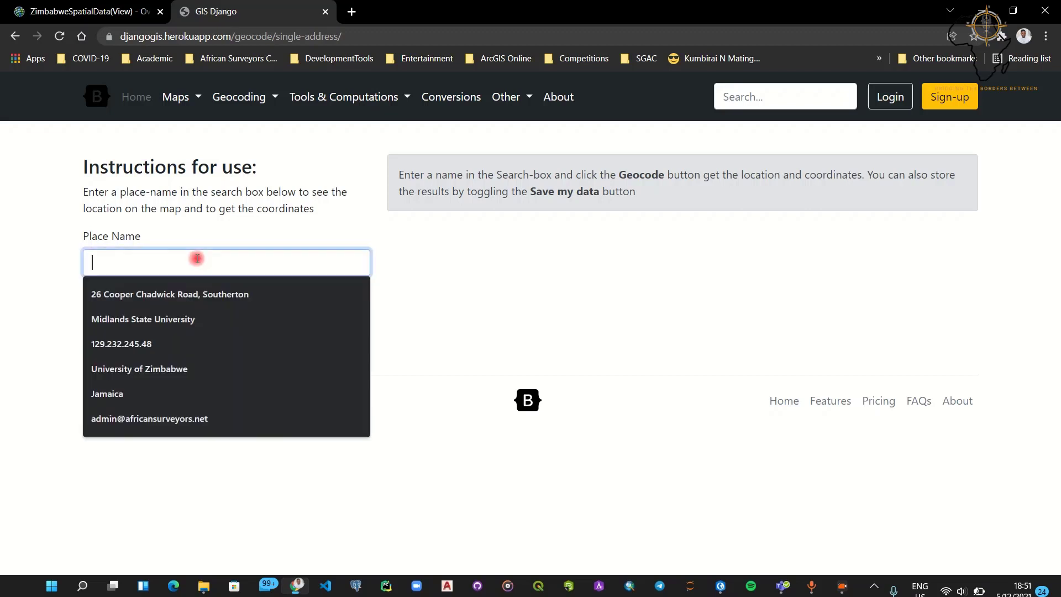
type("Pa")
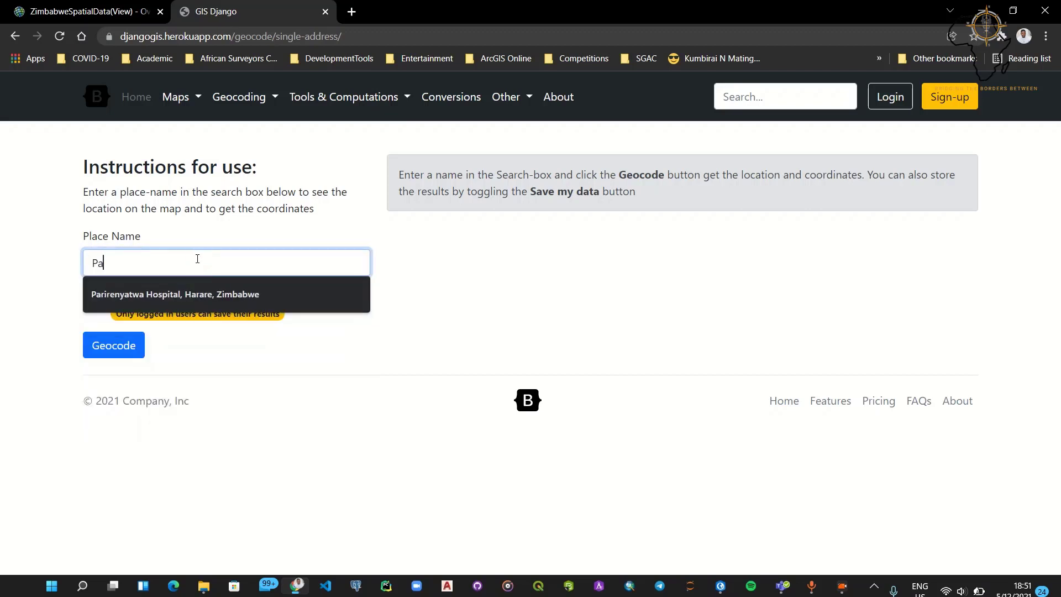
left_click(218, 293)
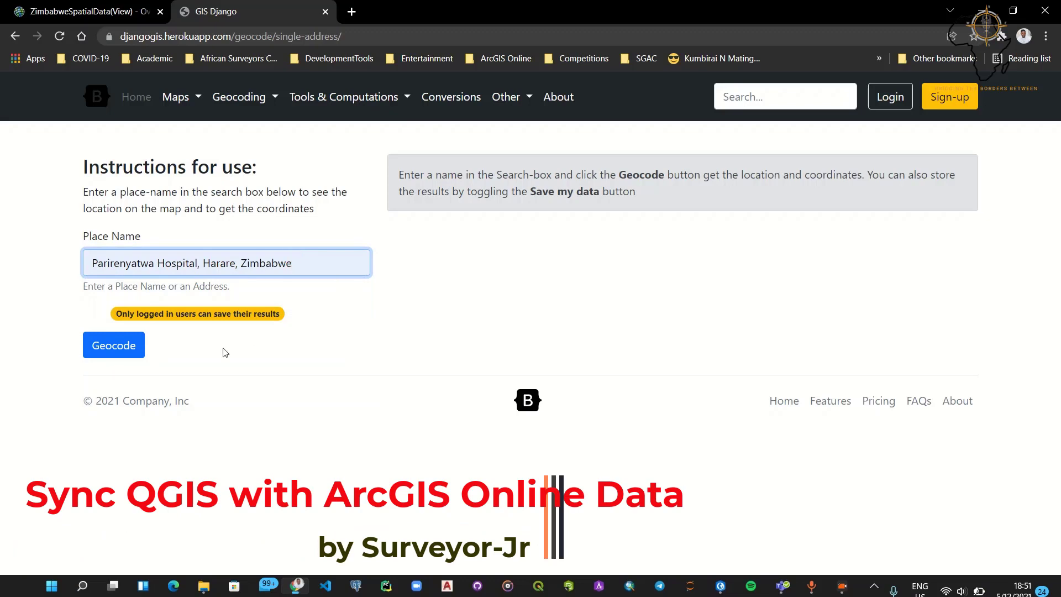
left_click(137, 349)
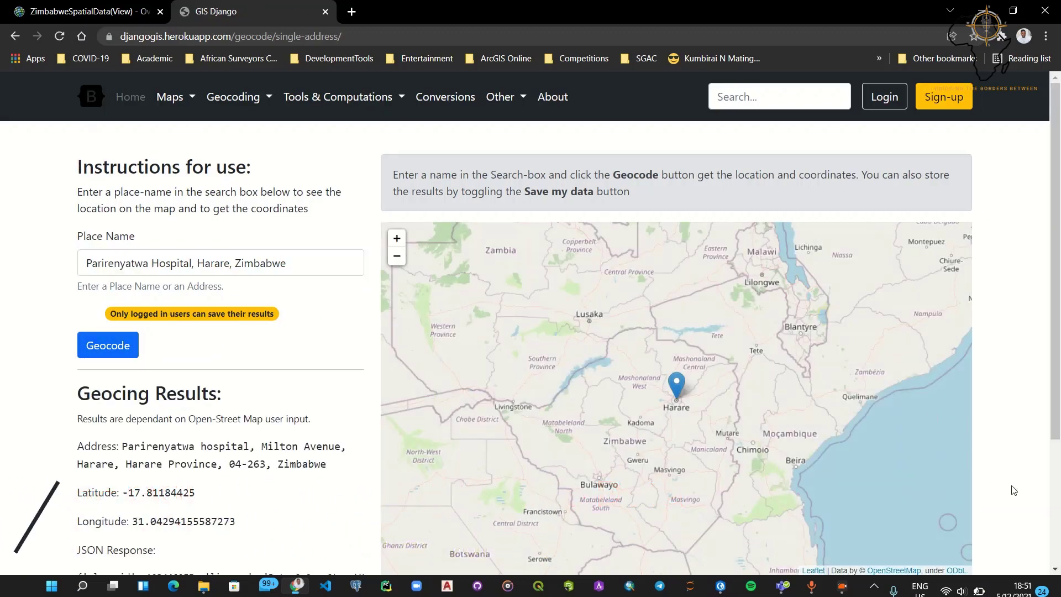
Step: Review the geocoding results for the hospital, including the address, latitude, longitude and the full JSON response
scroll(1015, 488, "down", 1)
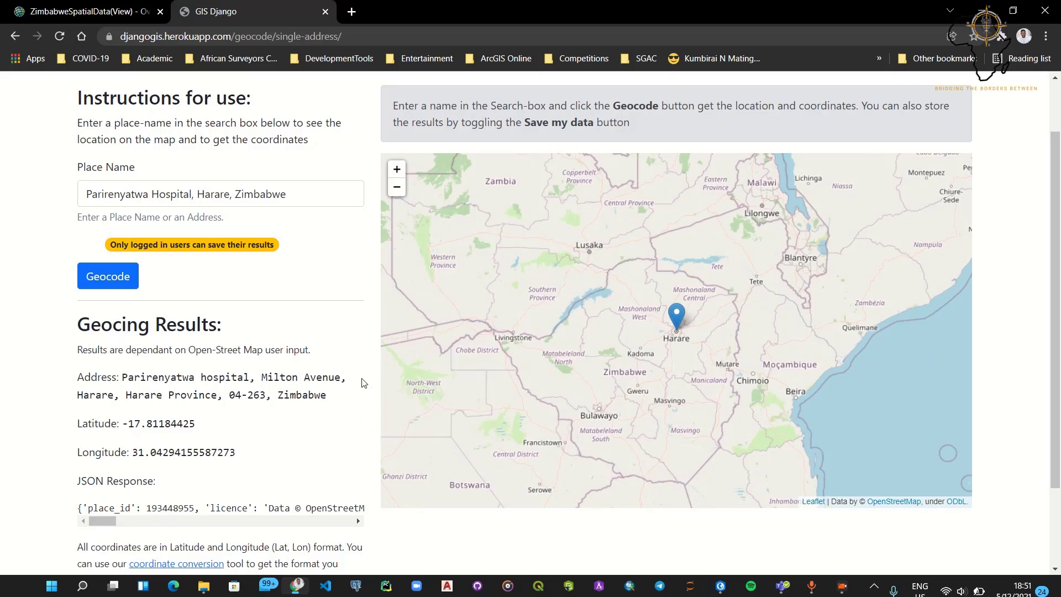
scroll(360, 383, "down", 1)
scroll(320, 346, "up", 1)
left_click_drag(286, 194, 82, 204)
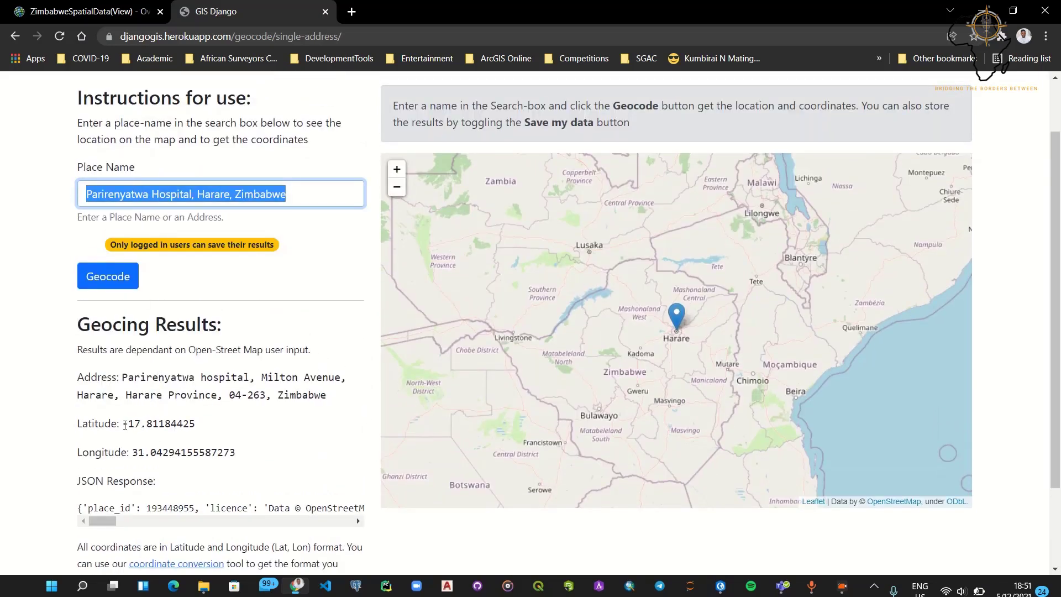
left_click_drag(77, 425, 201, 428)
left_click(153, 426)
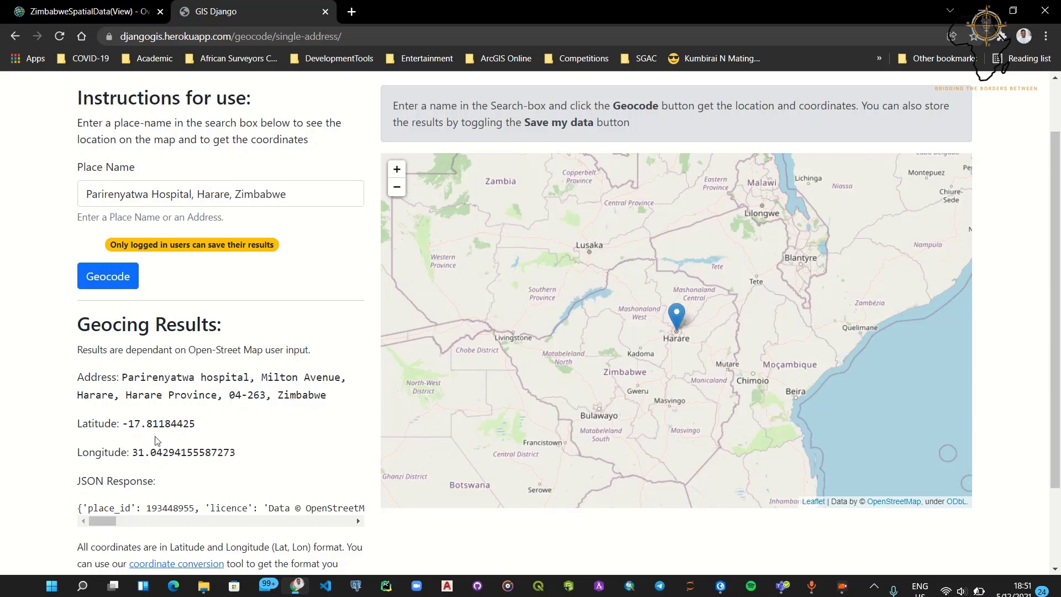
scroll(190, 463, "down", 1)
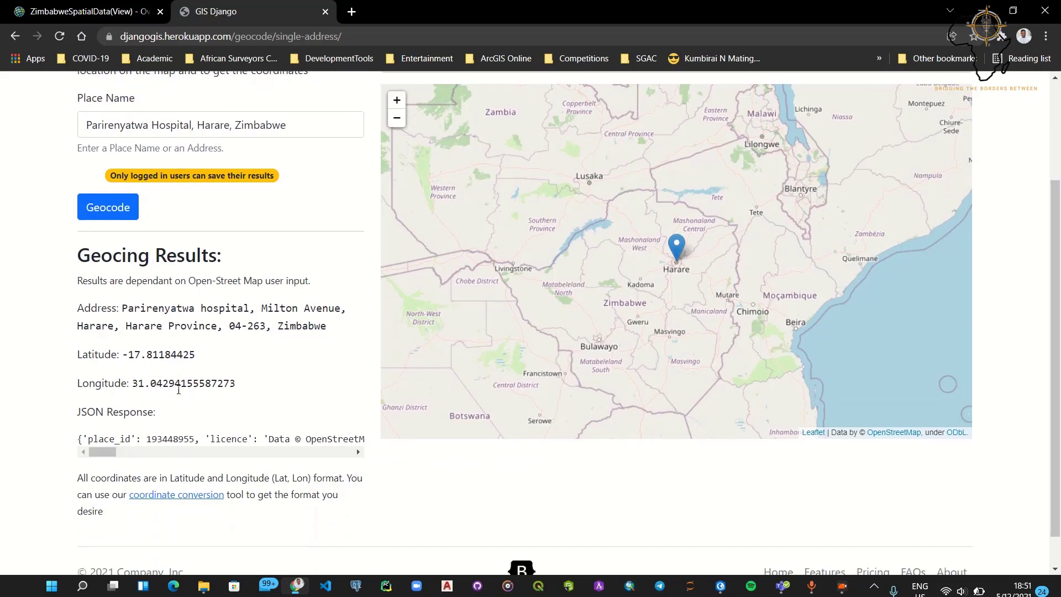
left_click(101, 455)
left_click_drag(102, 456, 349, 466)
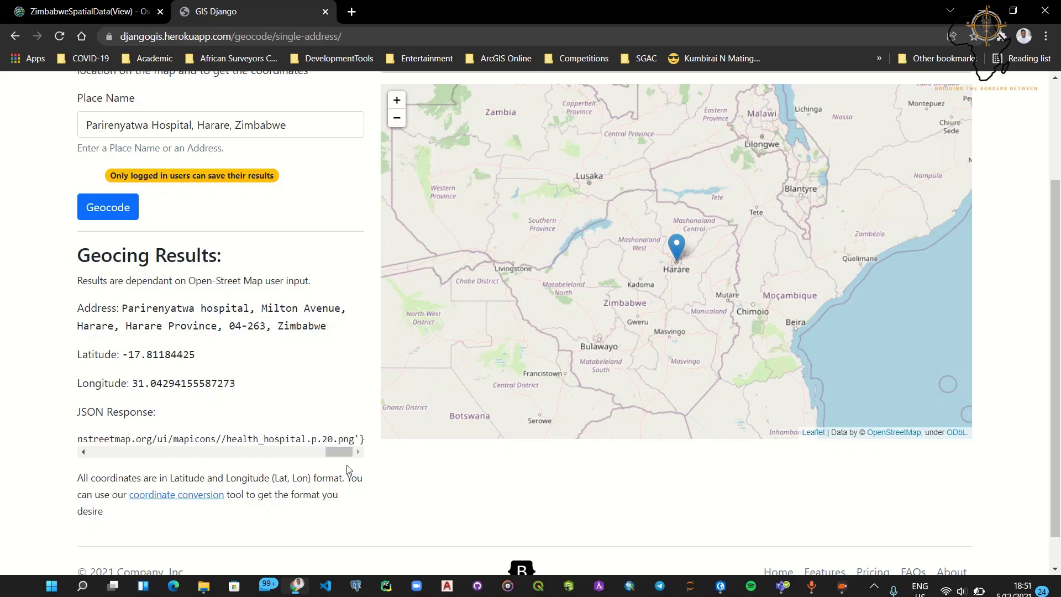
scroll(288, 243, "up", 1)
left_click_drag(293, 193, 11, 194)
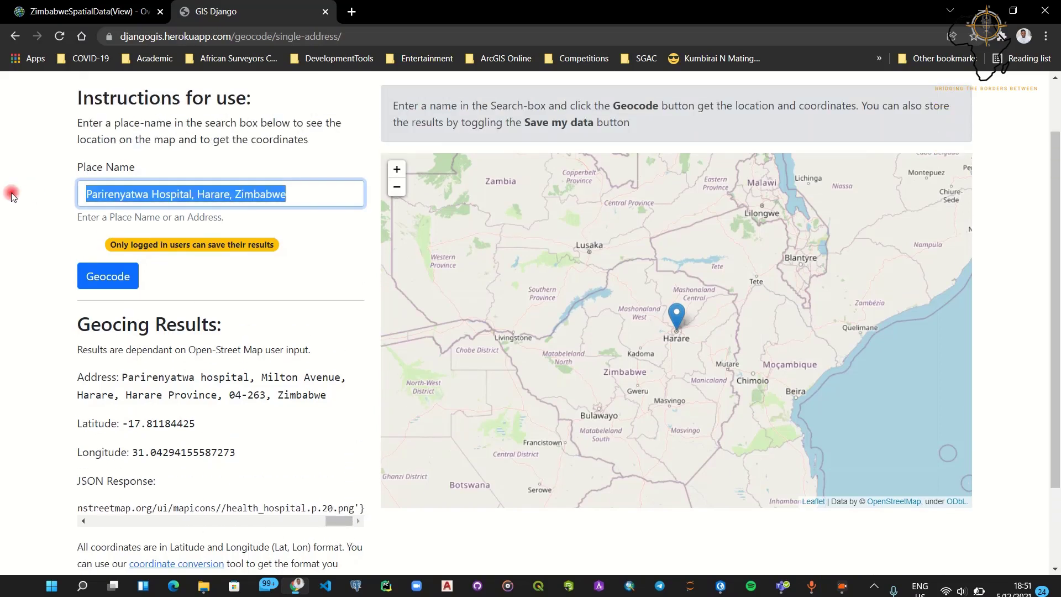
left_click(36, 246)
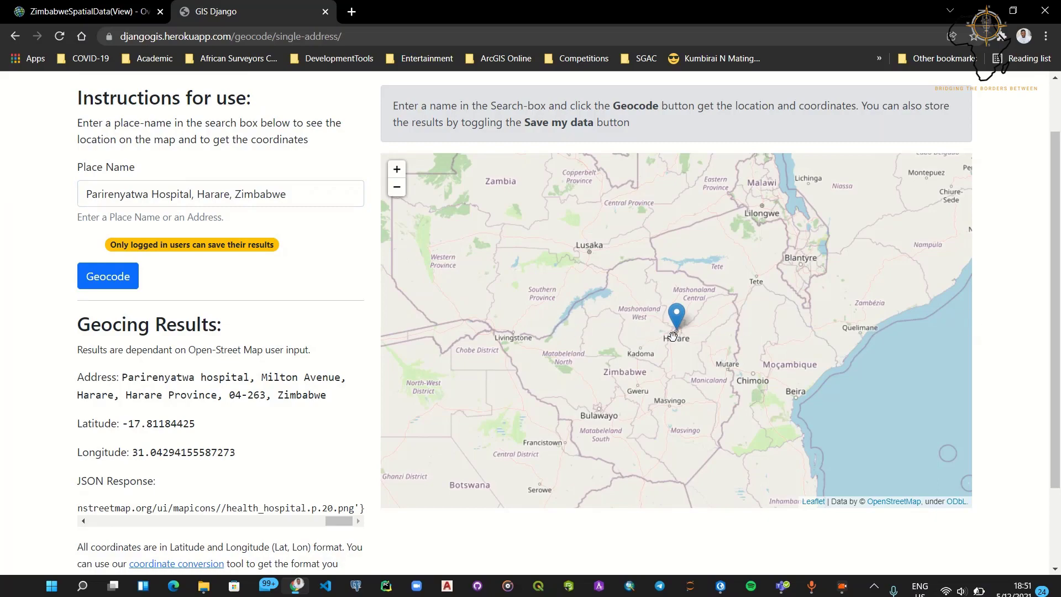
Step: Examine the hospital marker on the map at street level against the surrounding buildings and roads
scroll(671, 336, "up", 3)
scroll(692, 299, "up", 3)
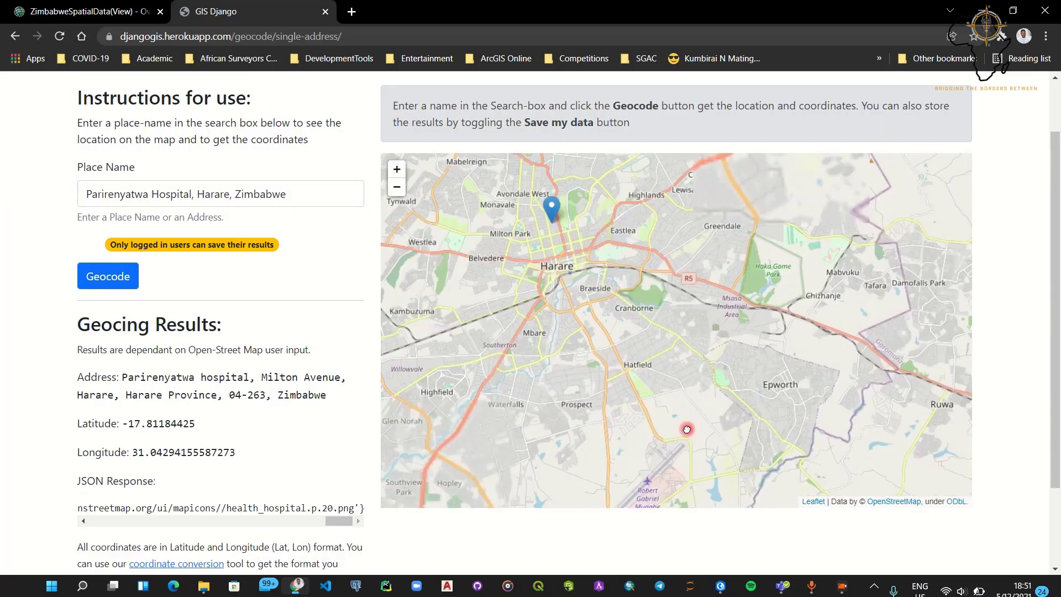
scroll(658, 365, "up", 4)
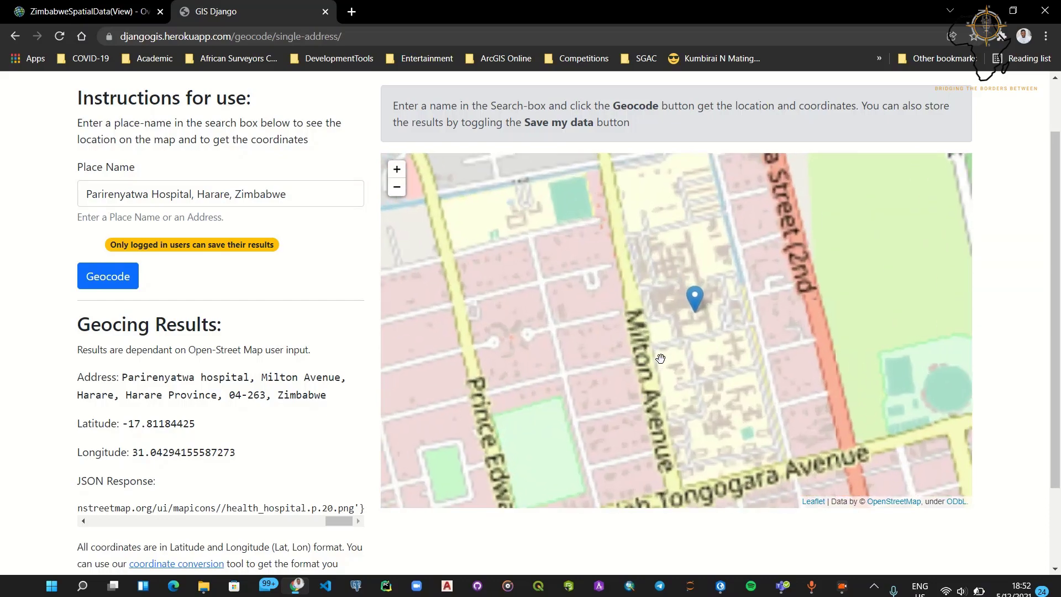
mouse_move(632, 382)
left_mouse_down()
mouse_move(652, 402)
mouse_move(580, 385)
left_mouse_up()
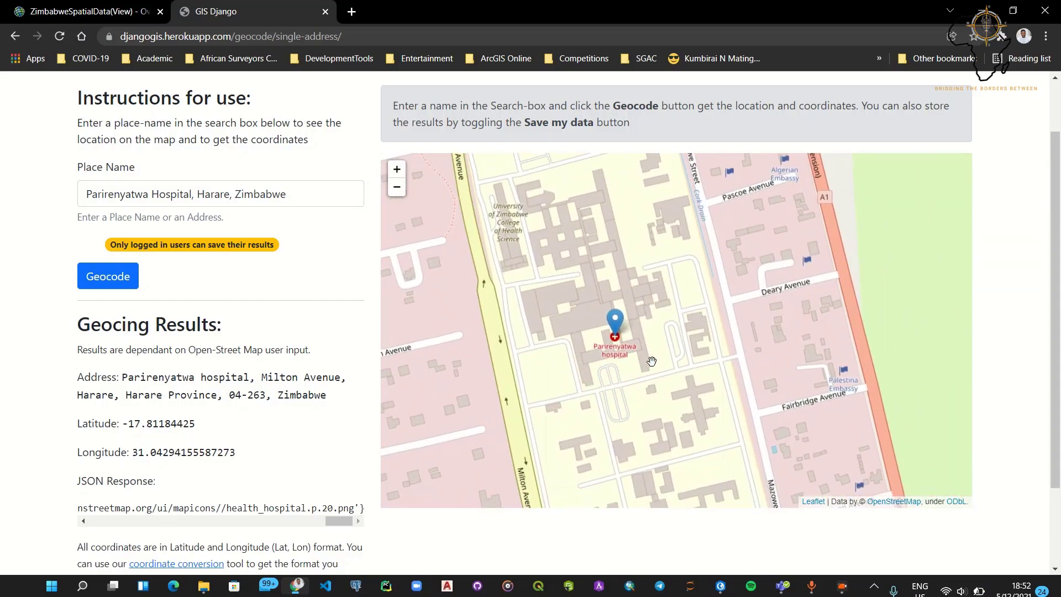
mouse_move(613, 352)
left_mouse_down()
mouse_move(701, 346)
mouse_move(691, 354)
mouse_move(748, 362)
left_mouse_up()
scroll(748, 362, "down", 1)
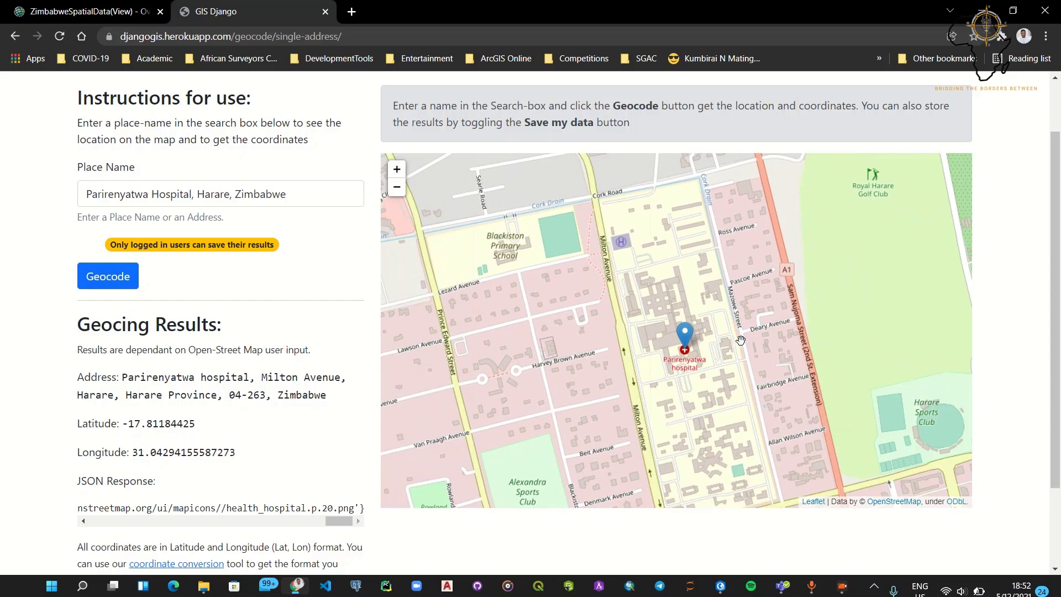
scroll(699, 354, "up", 1)
mouse_move(693, 347)
left_mouse_down()
mouse_move(715, 351)
mouse_move(672, 354)
left_mouse_up()
scroll(711, 365, "down", 1)
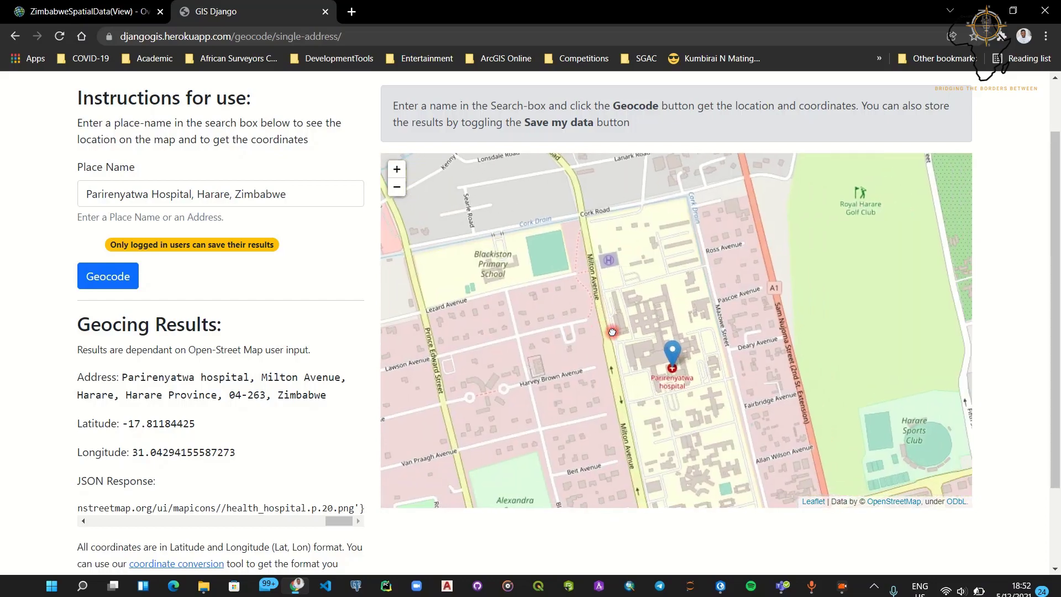
scroll(662, 327, "up", 1)
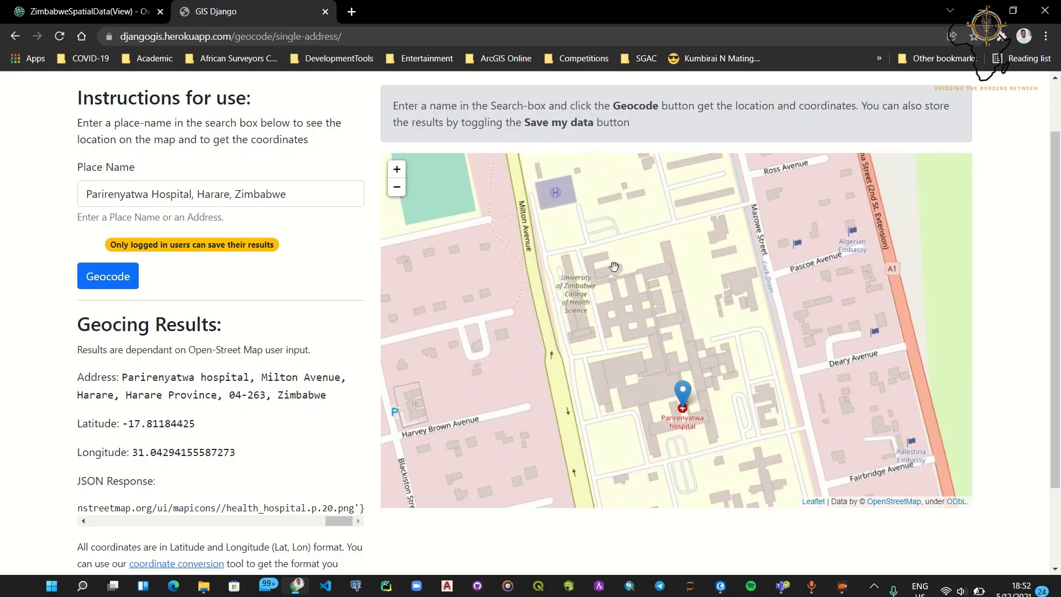
left_click(662, 296)
left_click_drag(661, 296, 662, 320)
left_click_drag(711, 363, 650, 308)
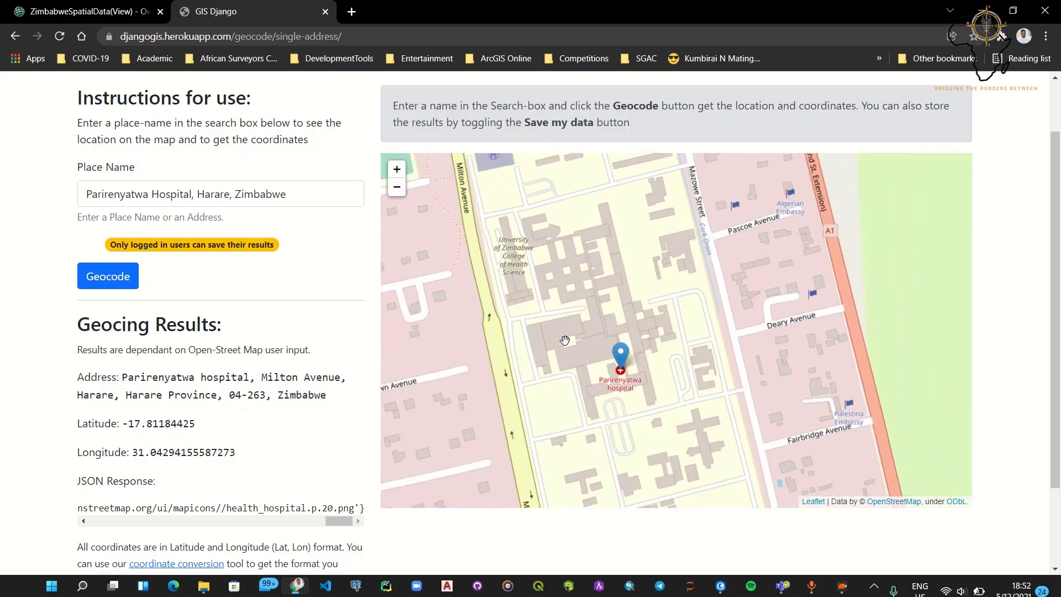
Step: Show the address popup of the hospital marker and look over the results page again
left_click(621, 354)
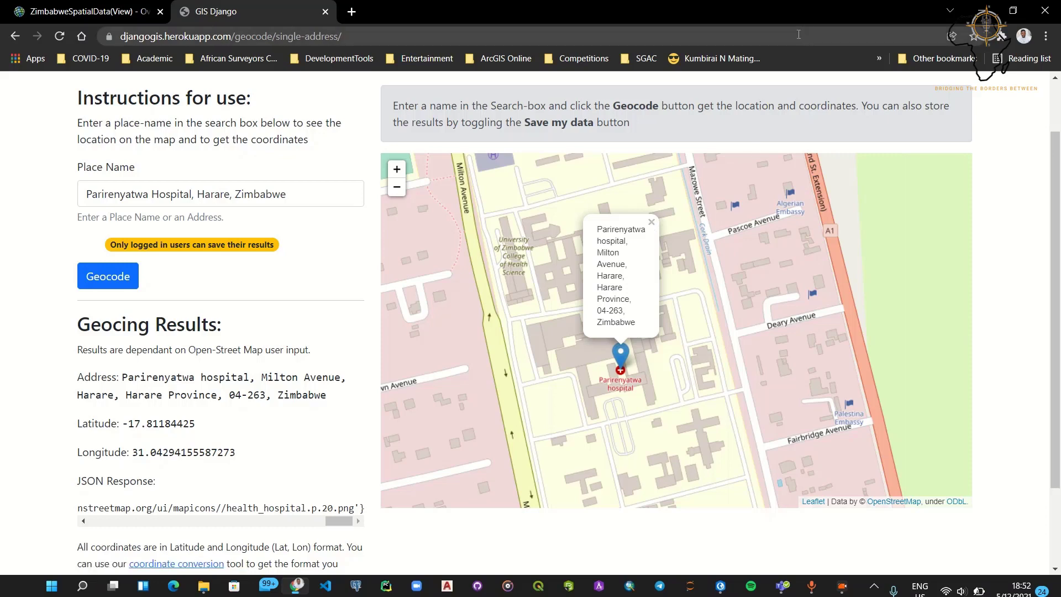
scroll(1013, 264, "down", 1)
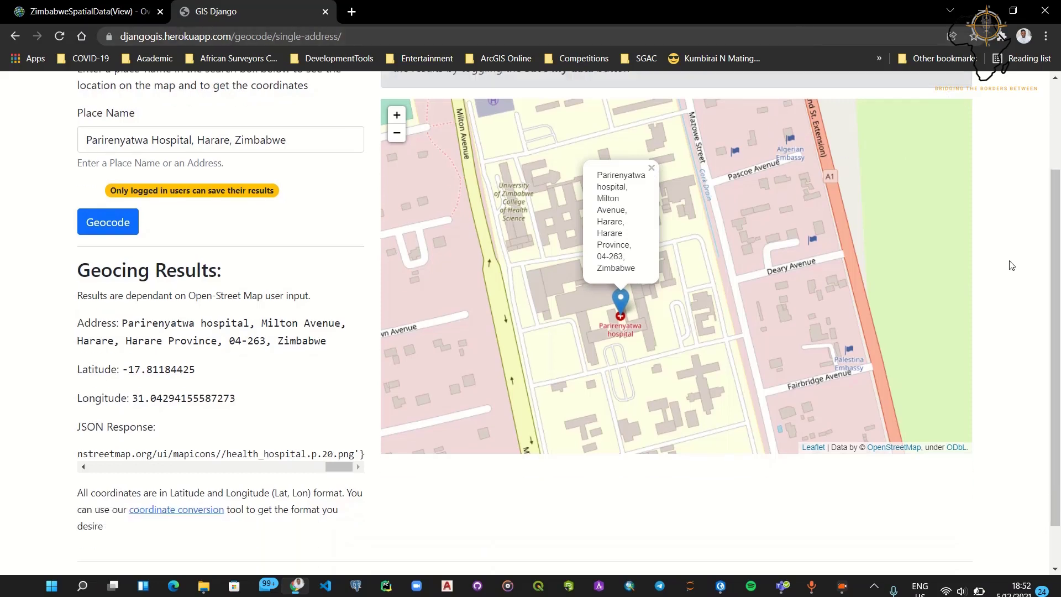
scroll(1012, 264, "up", 3)
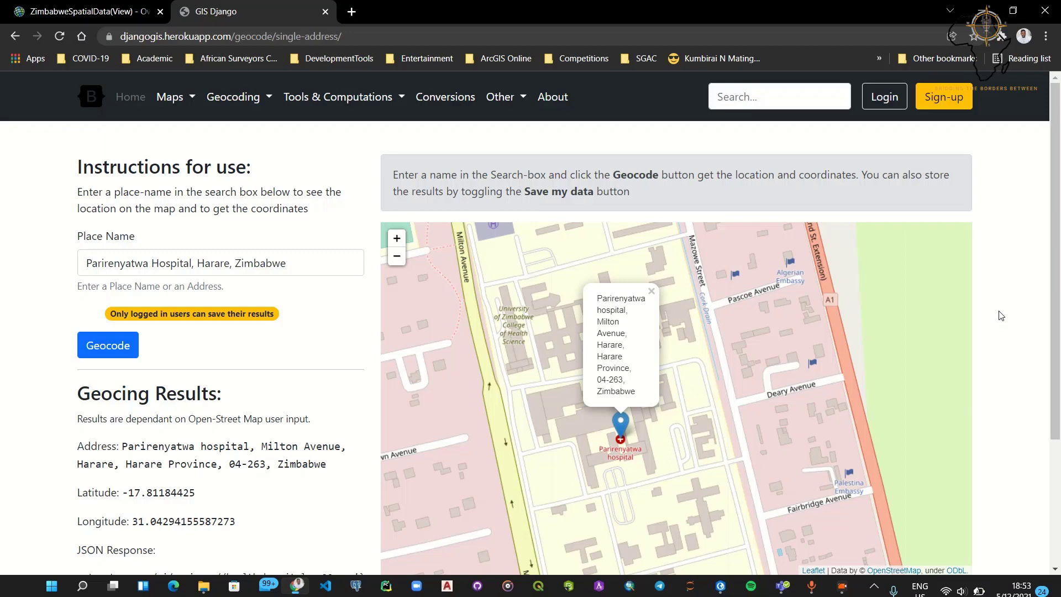
Step: Switch to the GIS-Tutorials project in ArcGIS Pro and look up "arcgis" in the system search
left_click(720, 585)
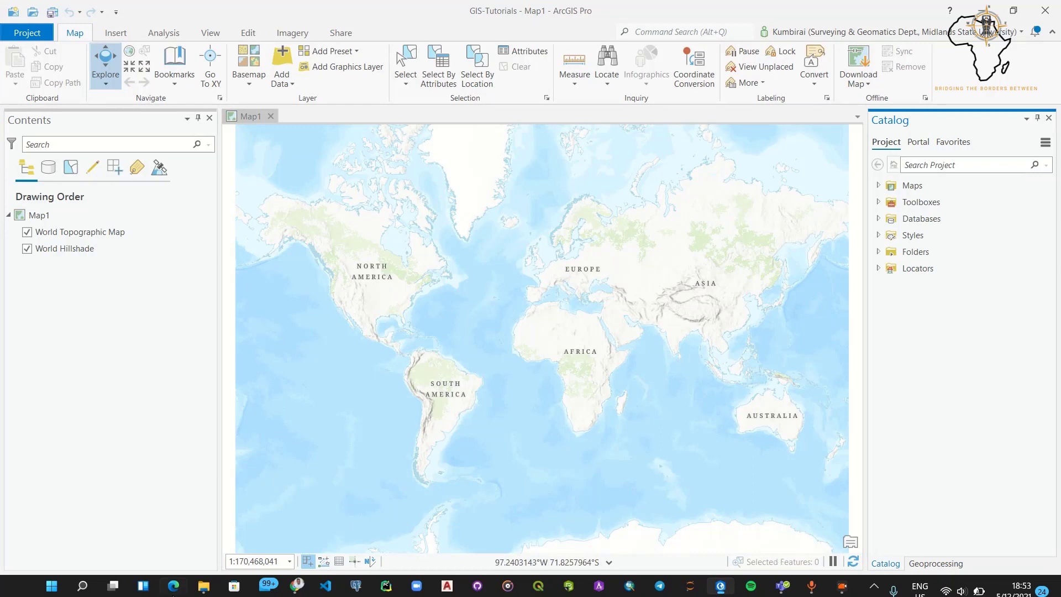
left_click(82, 587)
type("arcgis")
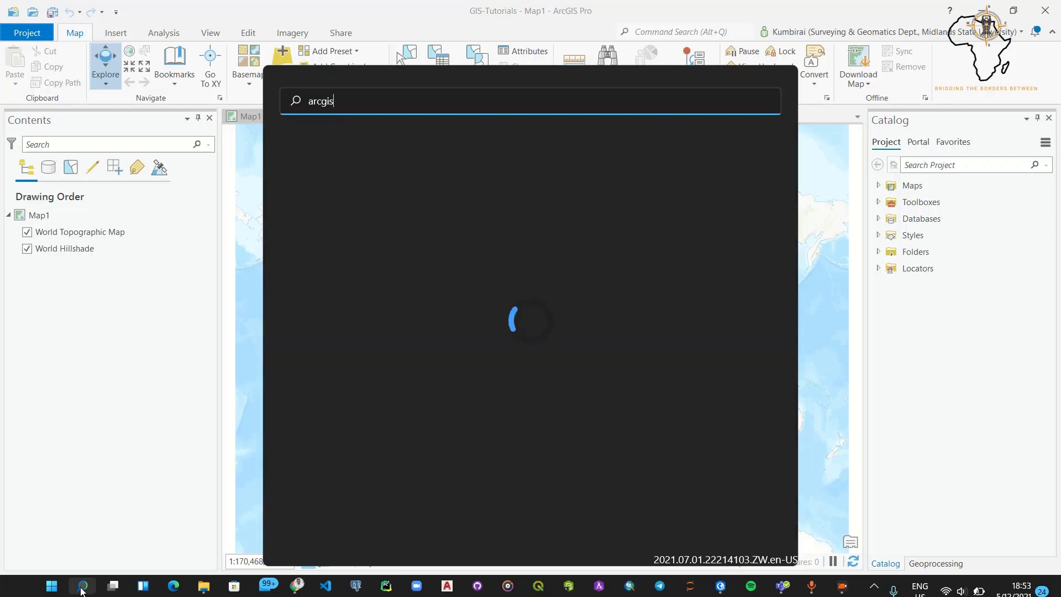
mouse_move(297, 585)
type("Pro")
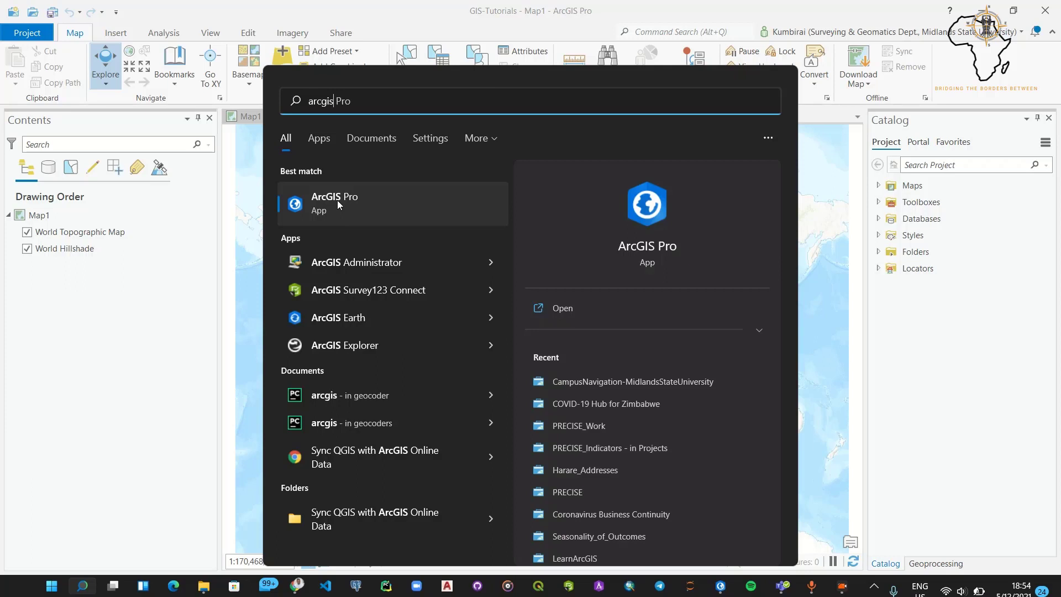
left_click(395, 10)
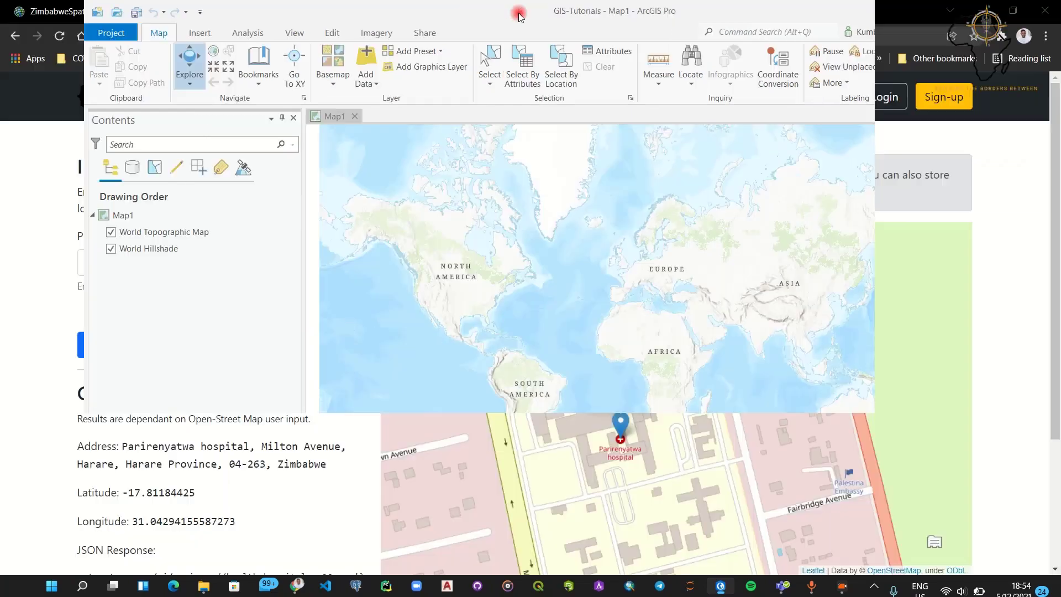
double_click(469, 14)
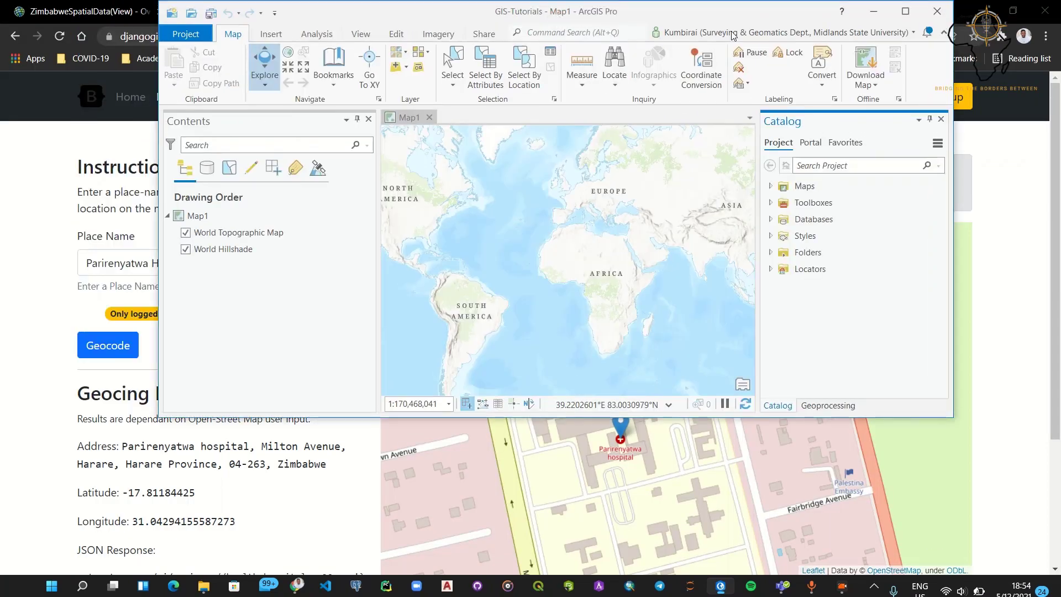
double_click(632, 8)
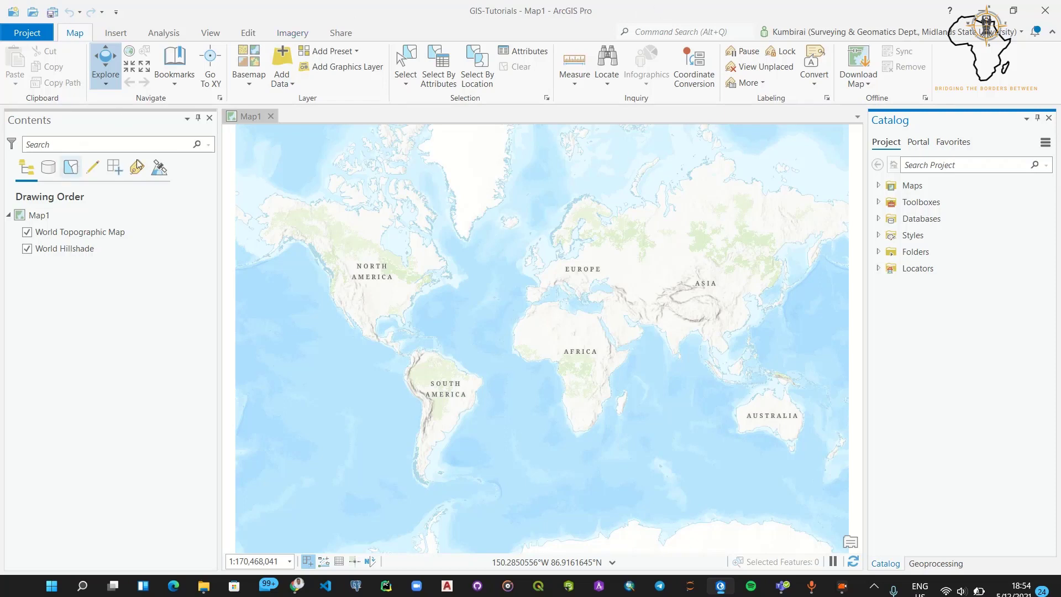
Step: Rename the map Map1 as GeocodingService in its map properties
left_click(40, 217)
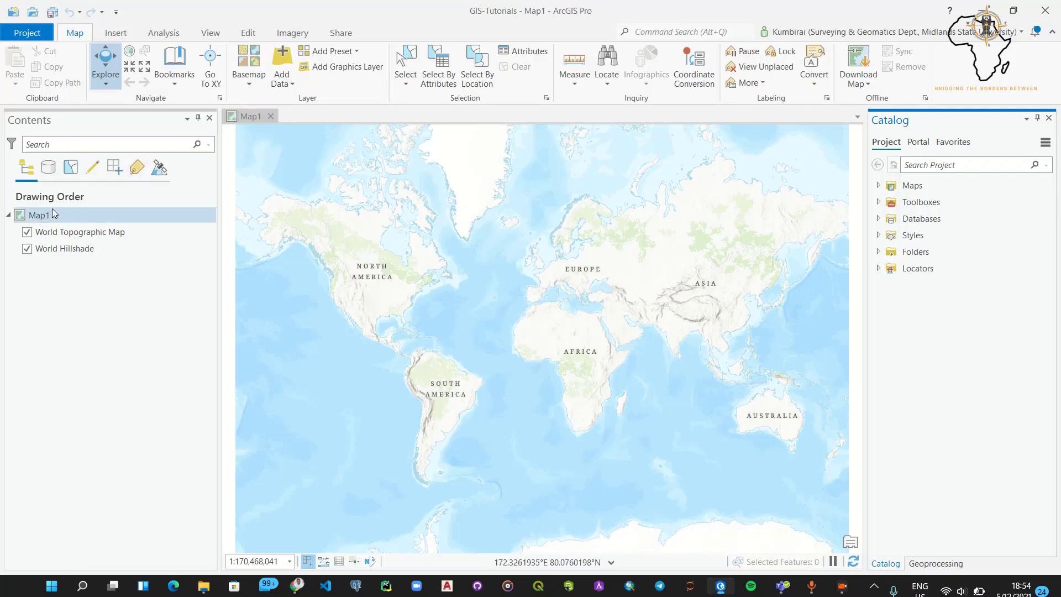
left_click(57, 214)
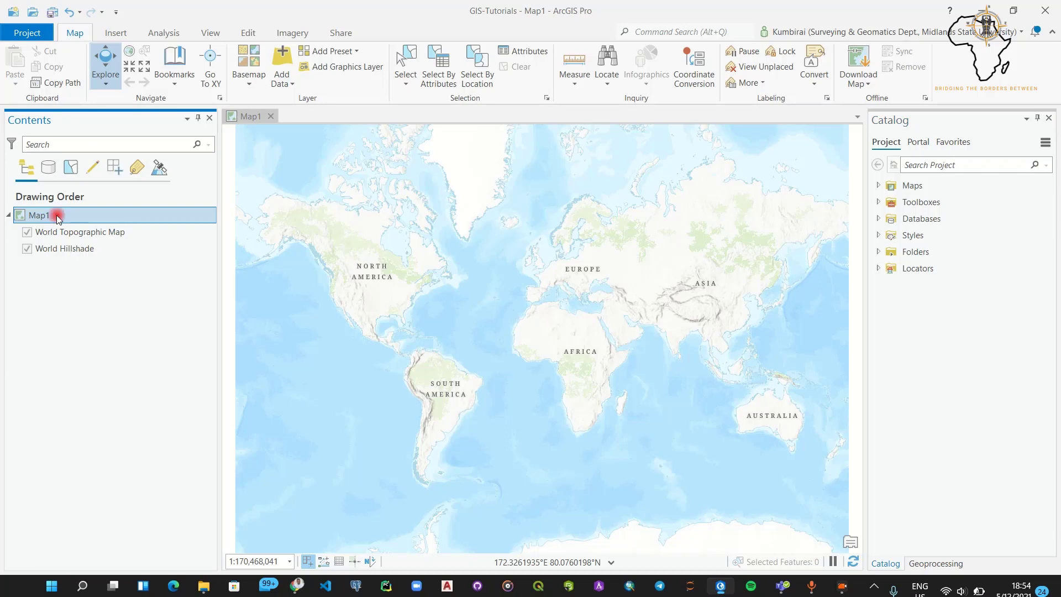
right_click(57, 215)
left_click(121, 487)
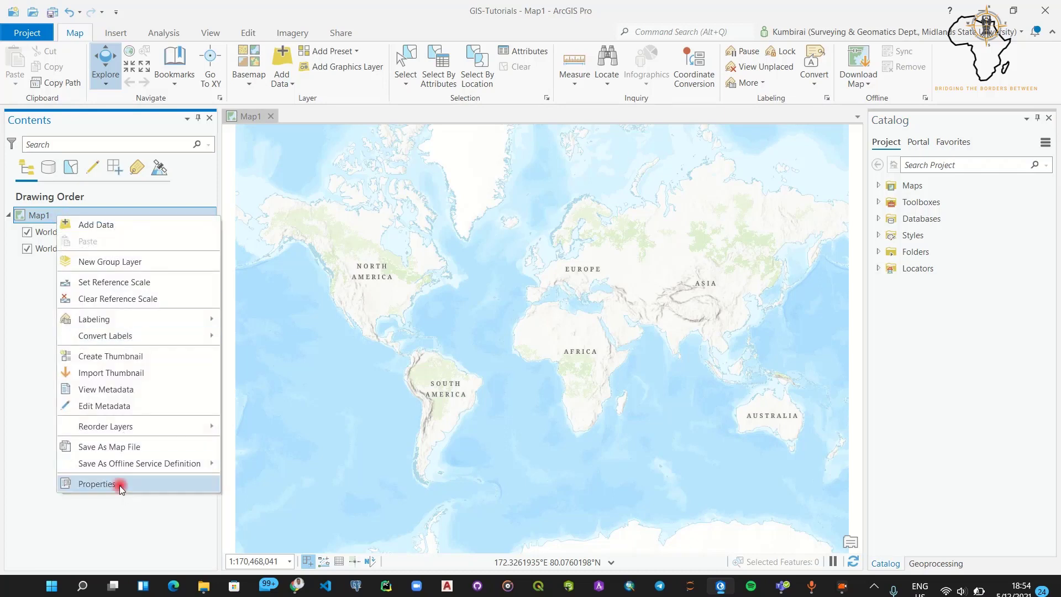
left_click_drag(528, 182, 494, 186)
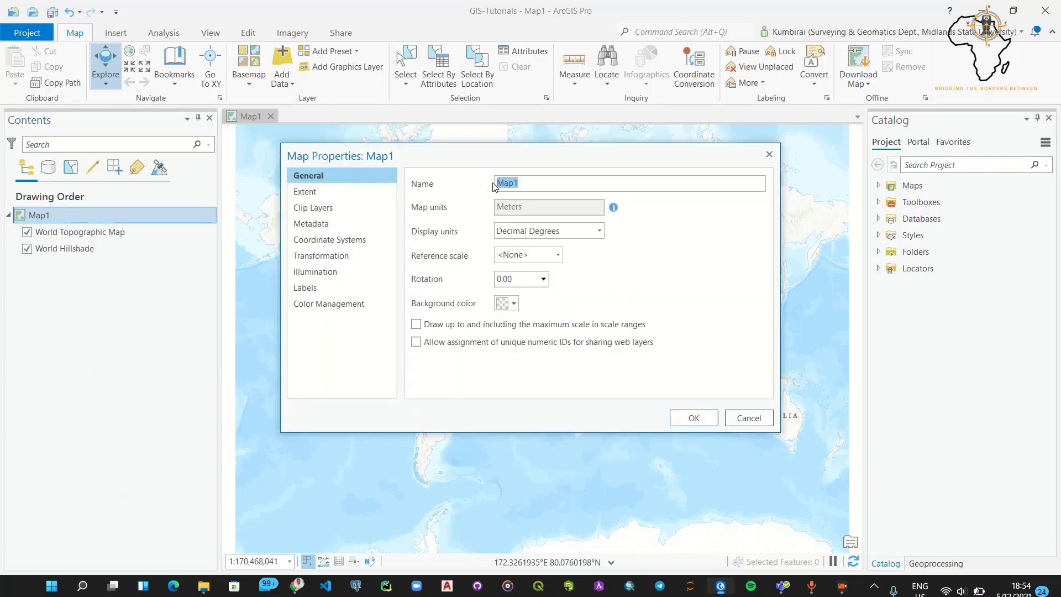
key("BackSpace")
type("Geocoing")
key("BackSpace")
key("BackSpace")
key("BackSpace")
key("BackSpace")
type("odingServc")
key("BackSpace")
key("BackSpace")
type("vice")
key("Return")
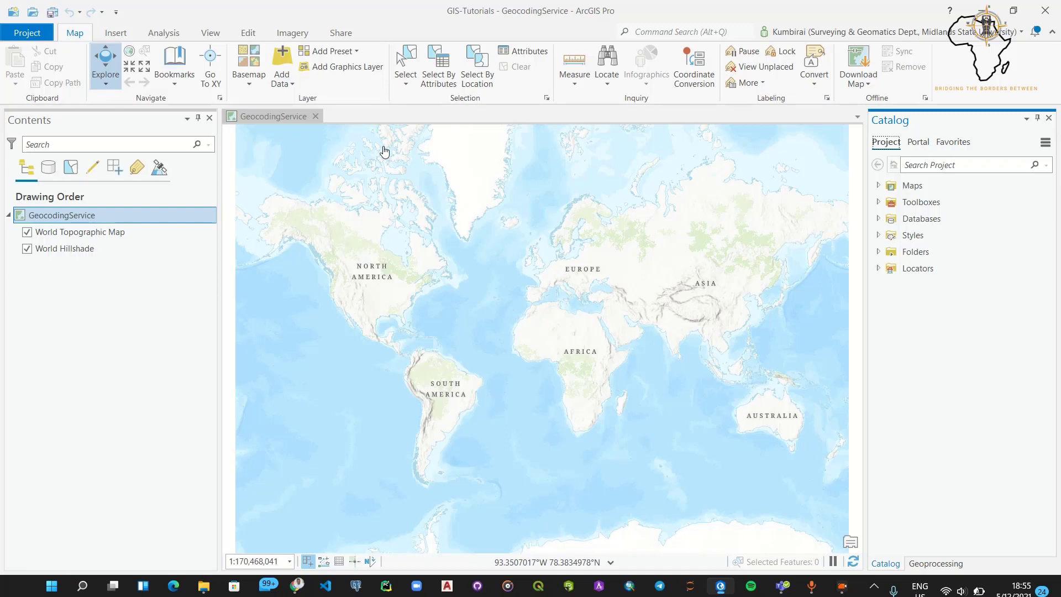
Step: Switch to the browser and review the ZimbabweSpatialData(View) item page and its list of layers
mouse_move(523, 302)
left_mouse_down()
mouse_move(560, 298)
mouse_move(539, 296)
left_mouse_up()
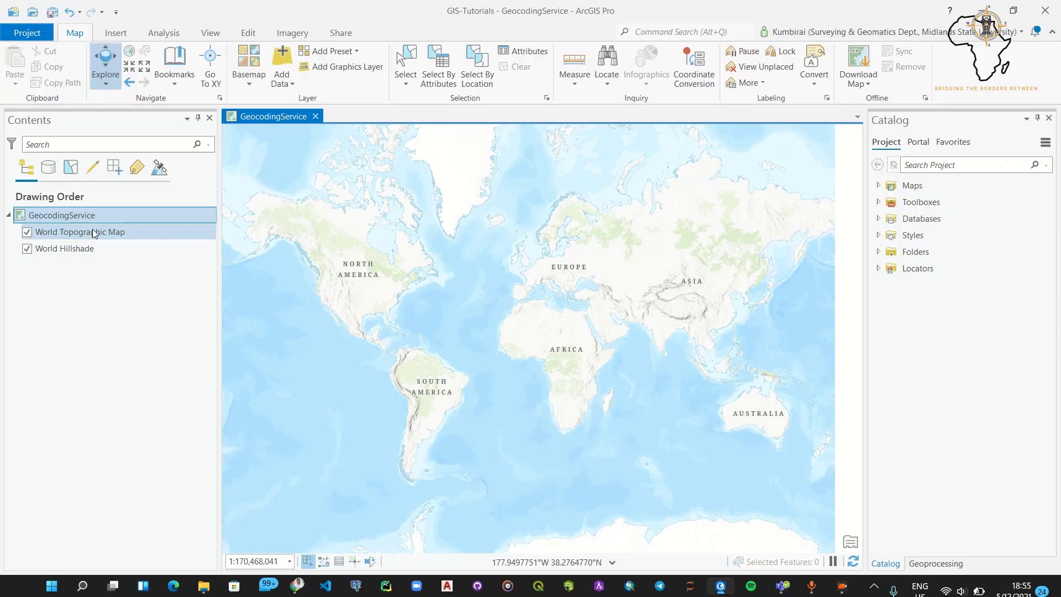
left_click(309, 581)
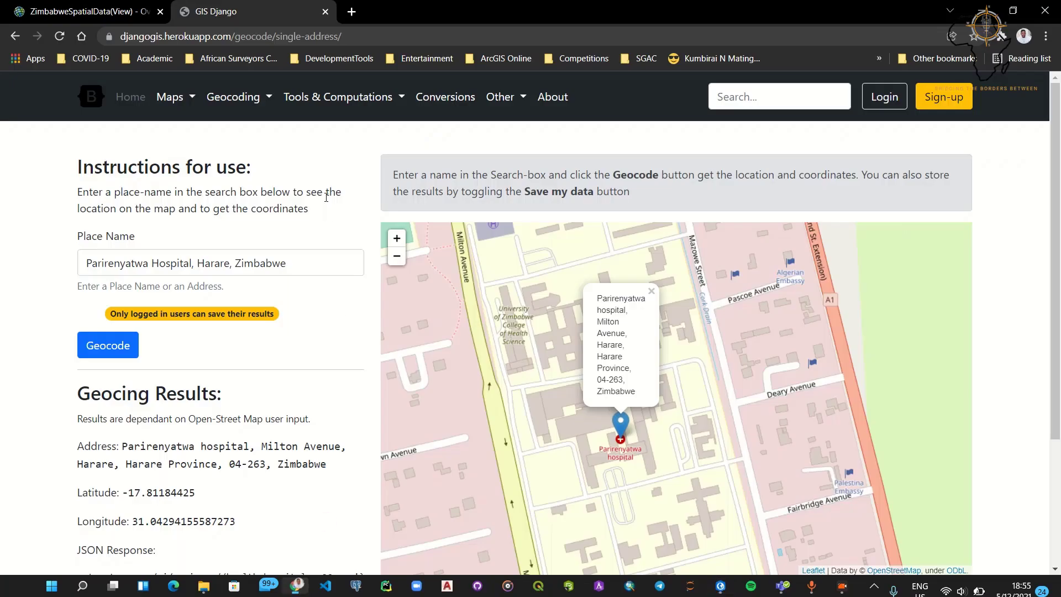
key("ctrl+shift+Tab")
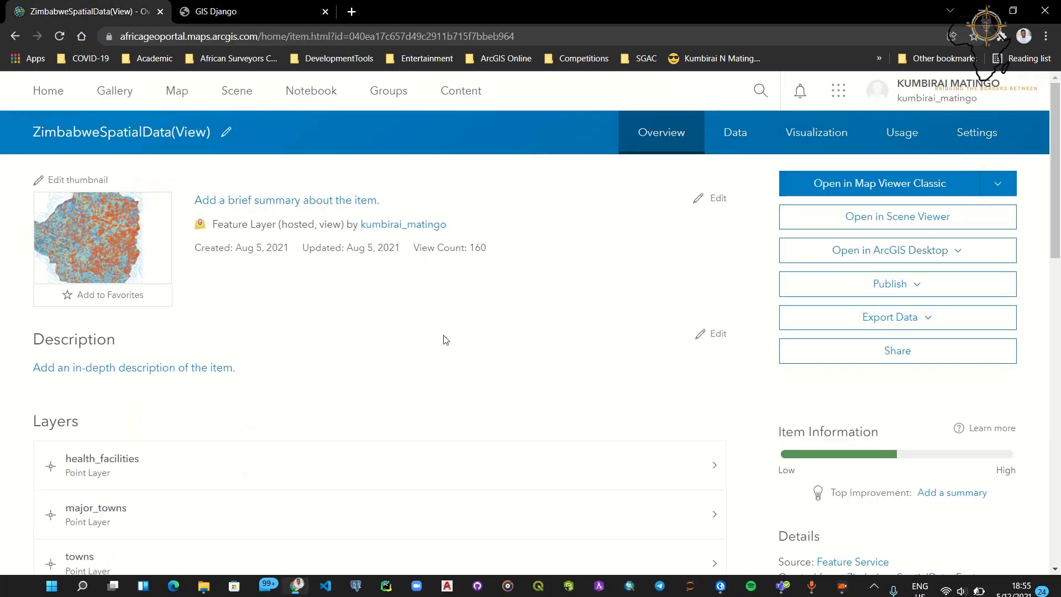
scroll(449, 343, "down", 5)
scroll(449, 343, "up", 5)
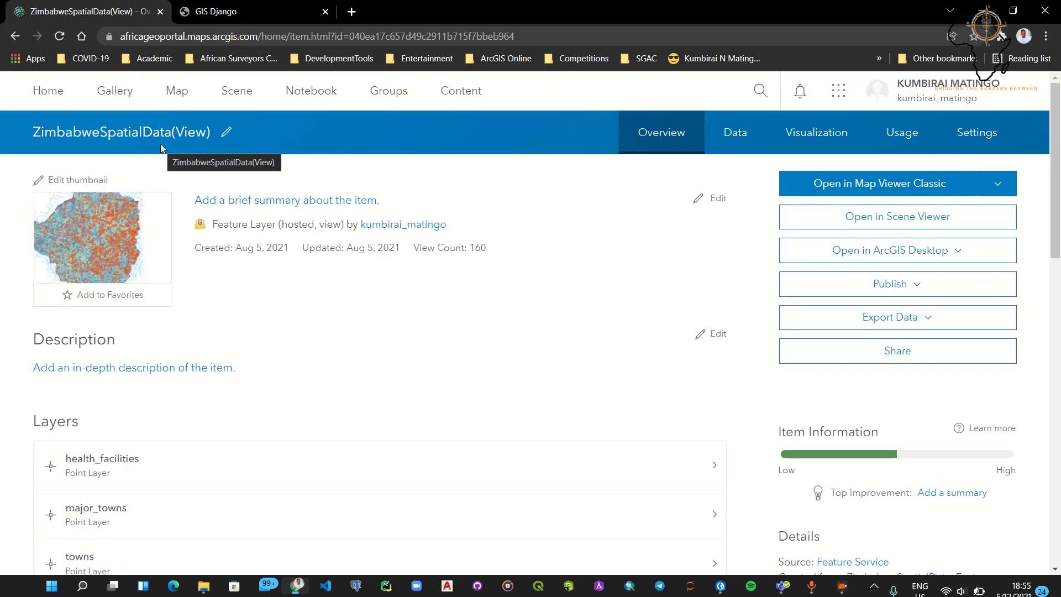
scroll(431, 302, "down", 1)
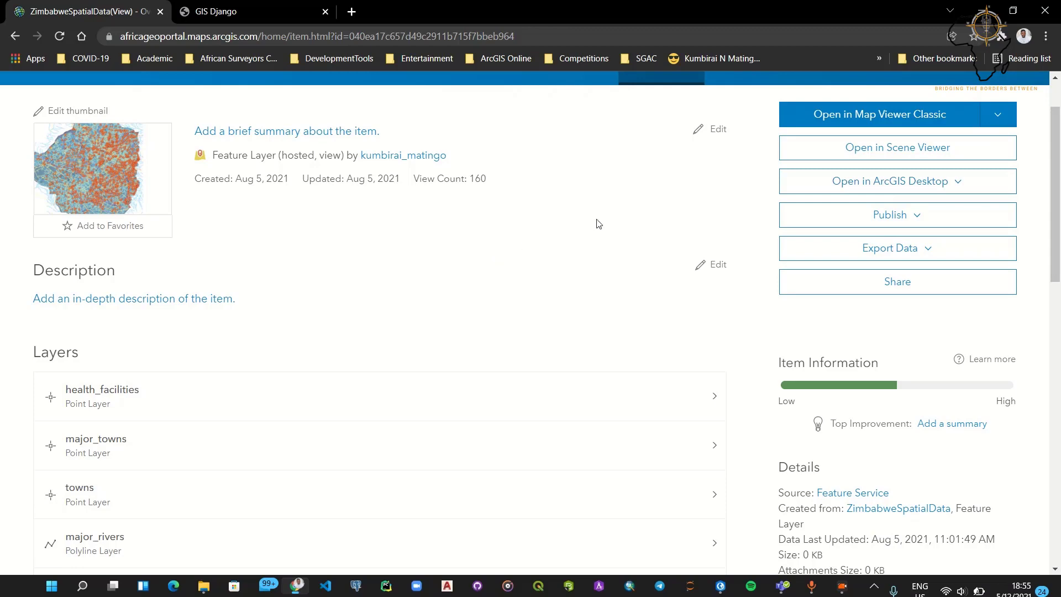
scroll(635, 244, "up", 1)
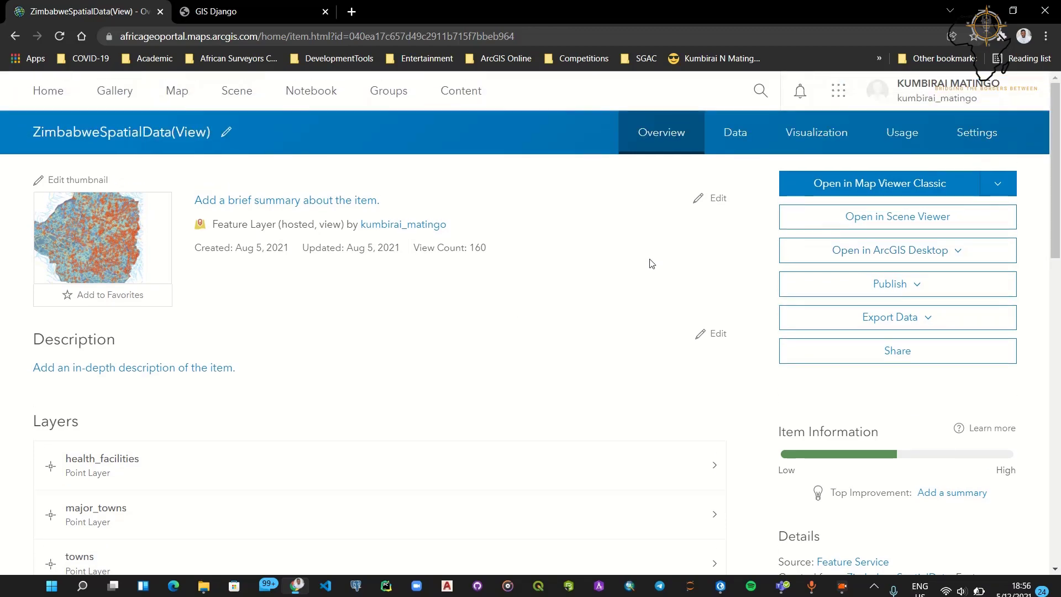
scroll(673, 256, "down", 3)
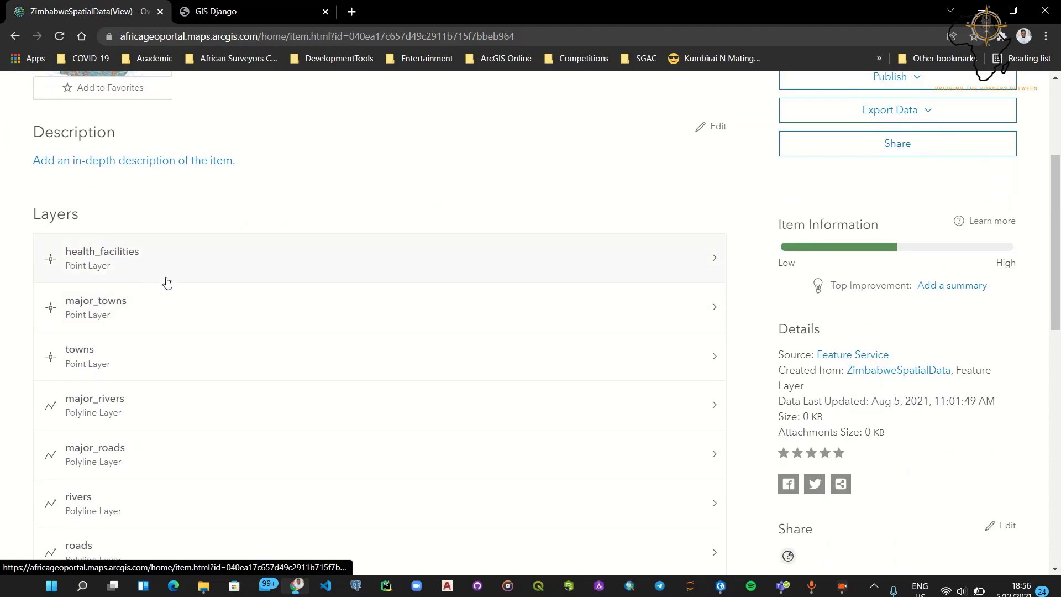
scroll(164, 282, "down", 2)
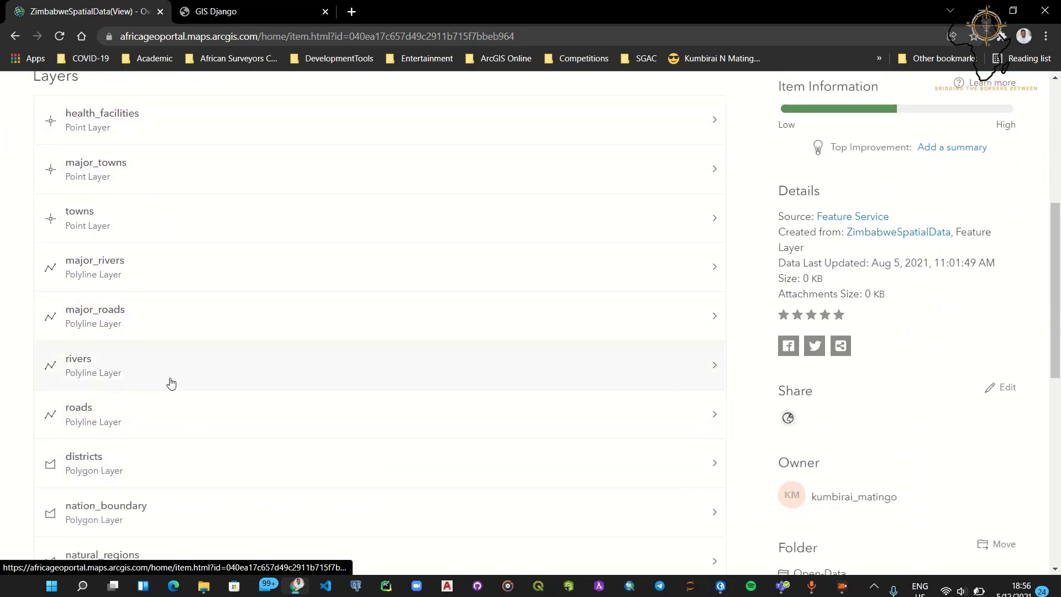
scroll(171, 380, "down", 1)
scroll(177, 379, "up", 4)
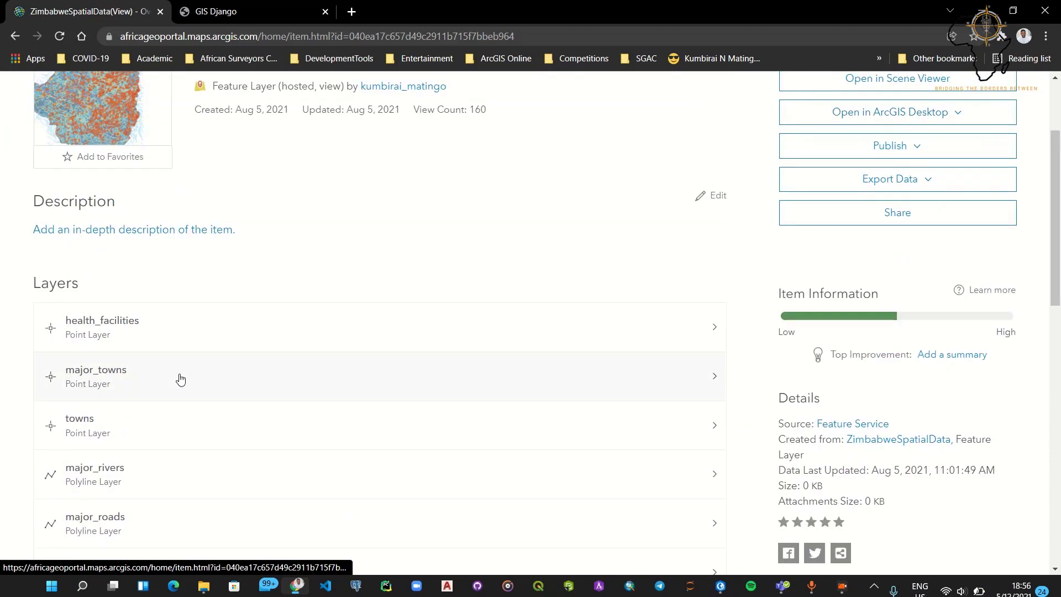
scroll(181, 380, "up", 2)
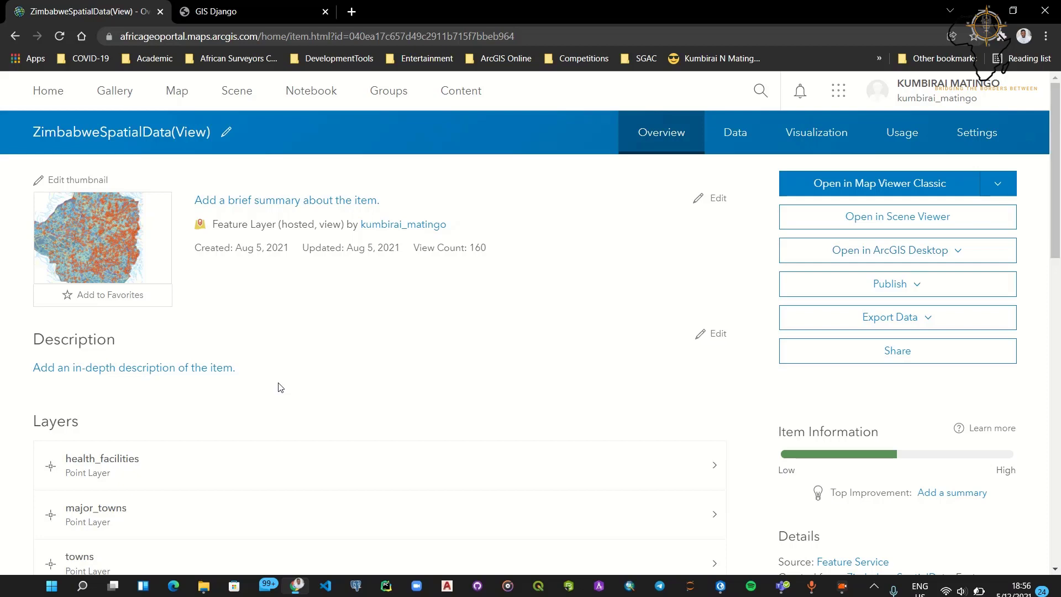
Step: Open the health_facilities point layer of the item and copy its service URL
scroll(293, 371, "down", 2)
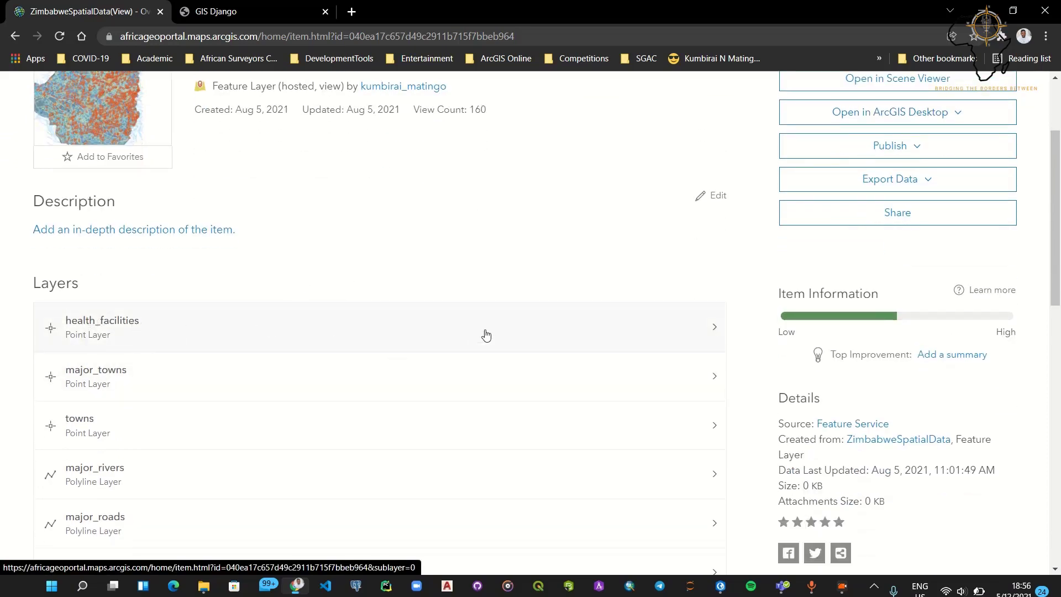
left_click(196, 338)
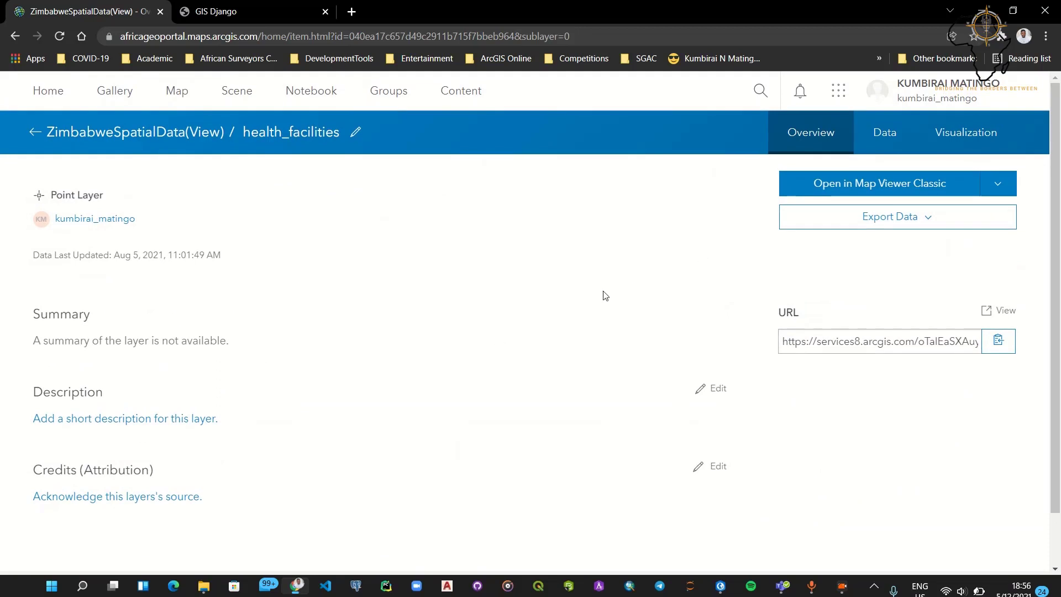
scroll(610, 296, "down", 1)
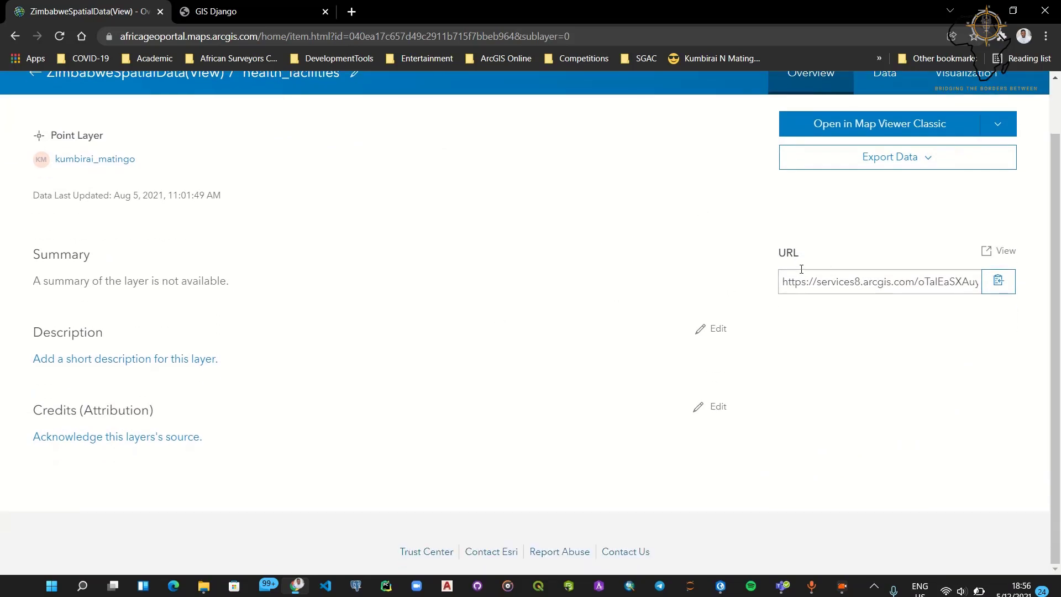
left_click(994, 293)
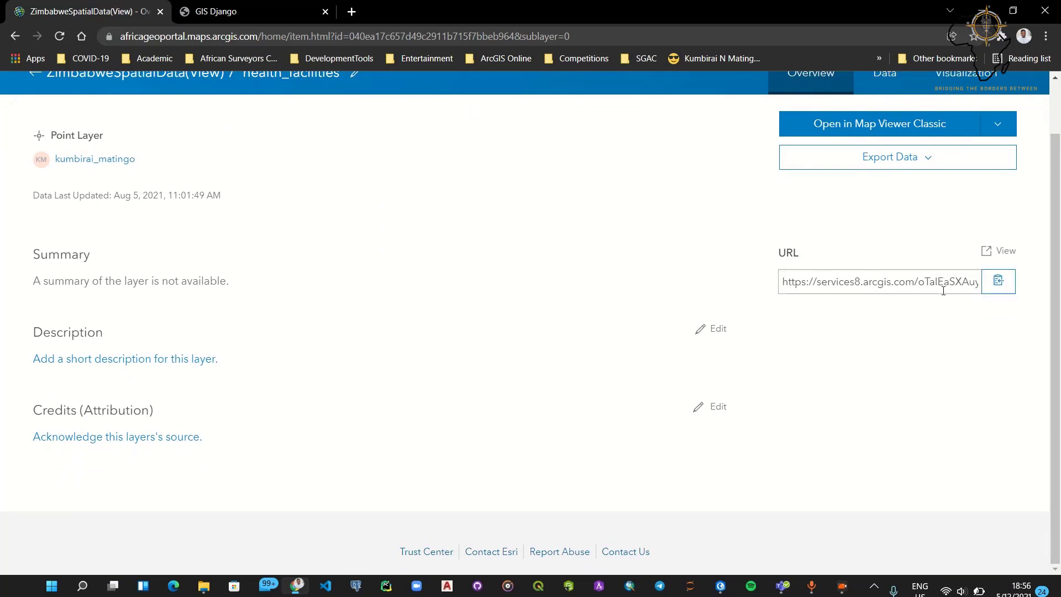
left_click(992, 294)
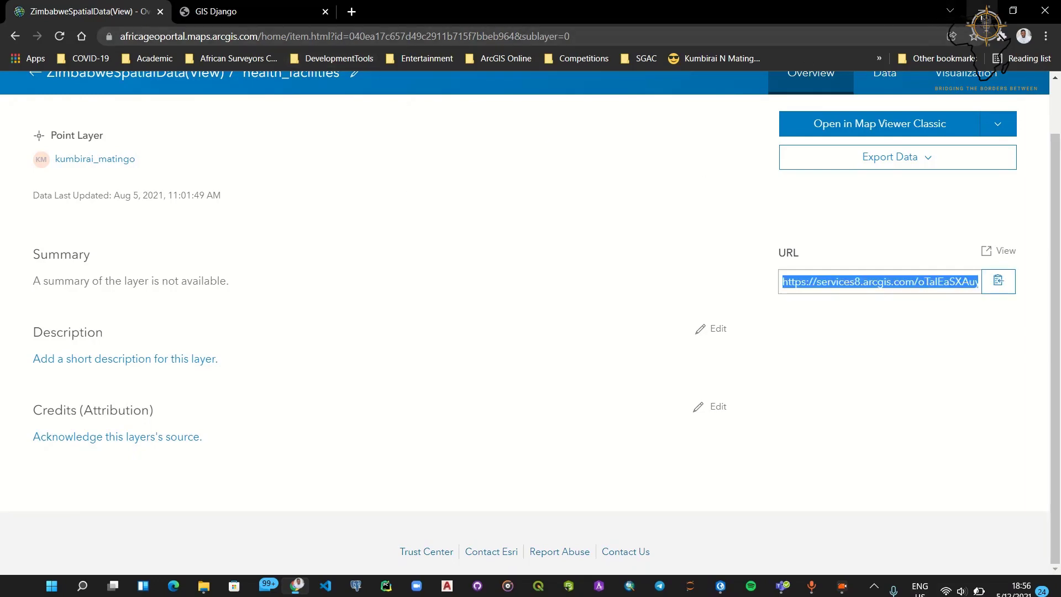
Step: Switch to ArcGIS Pro and add the health_facilities layer to the GeocodingService map from the copied service URL
key("alt+Tab")
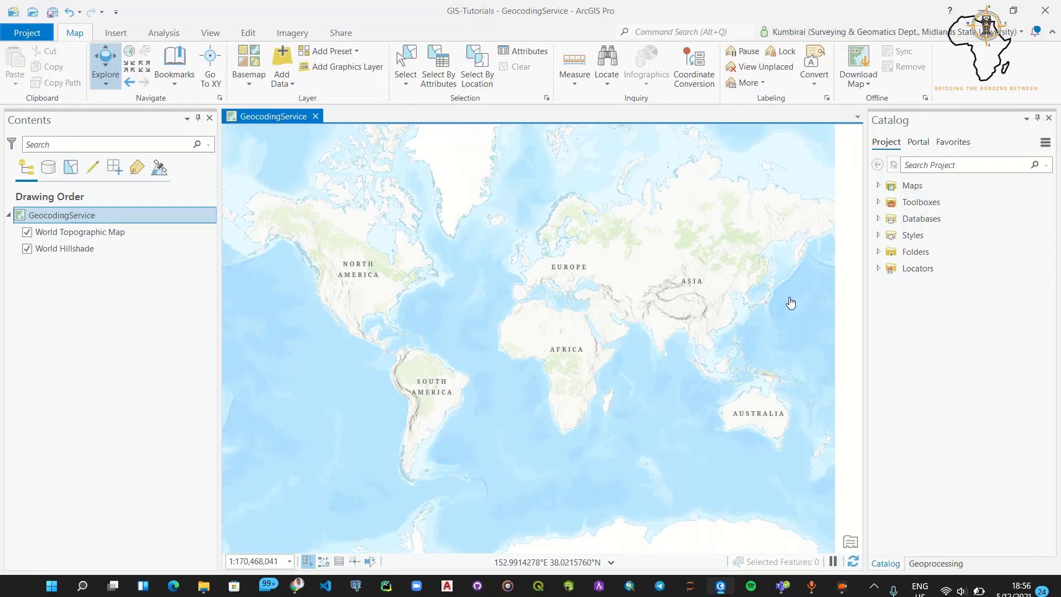
left_click(285, 81)
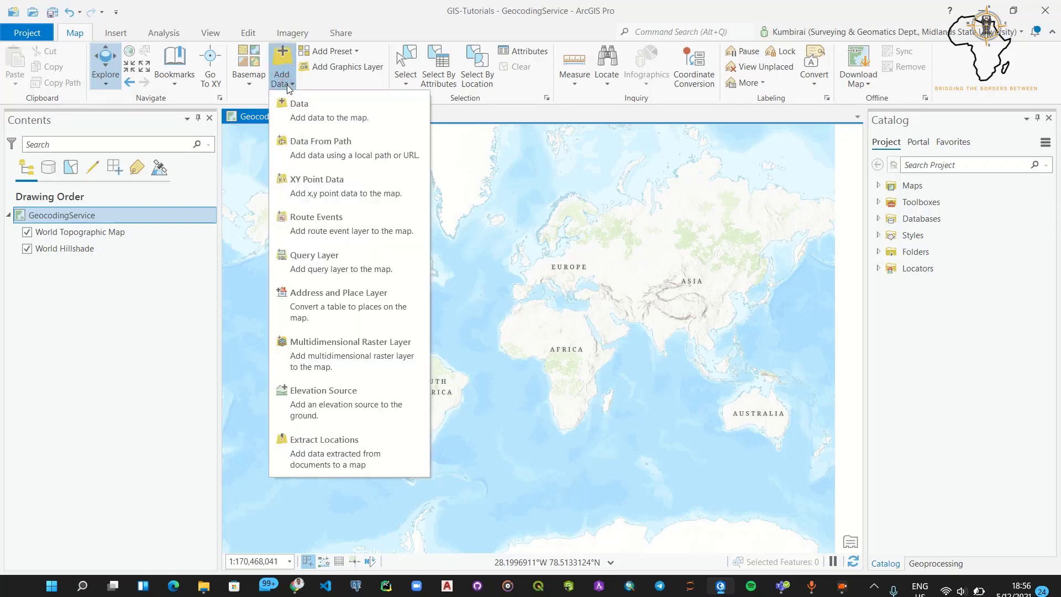
left_click(317, 142)
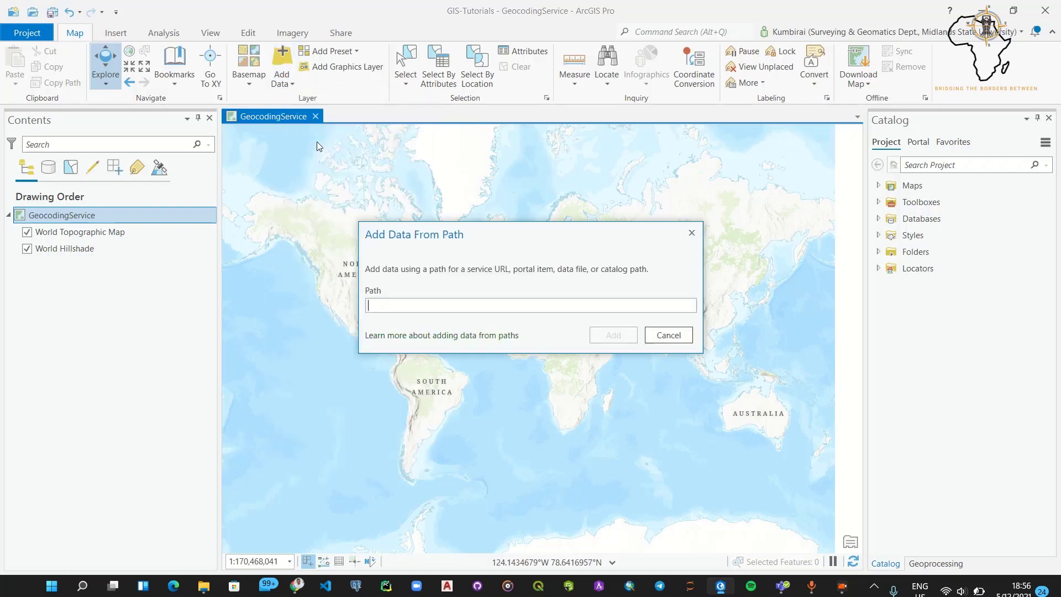
key("ctrl+v")
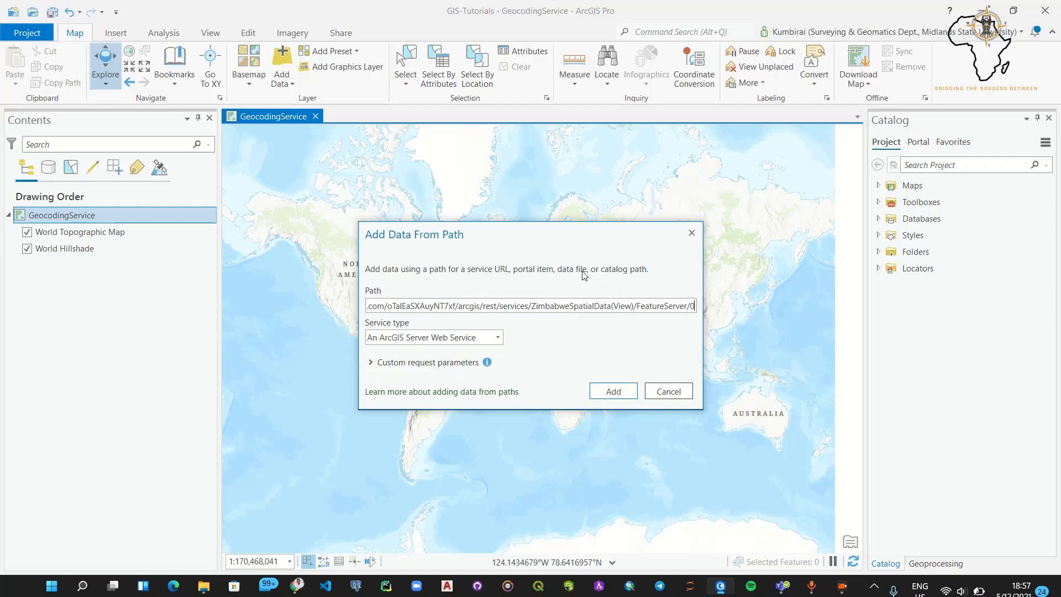
left_click(617, 389)
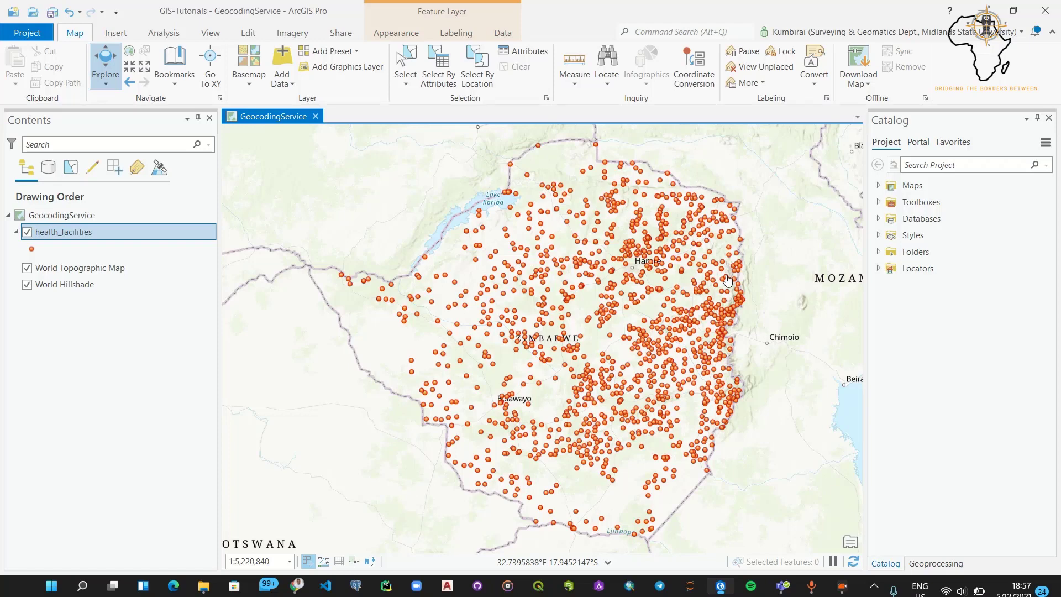
Step: Examine the fields and records in the attribute table of the health_facilities layer, and close the table
right_click(90, 236)
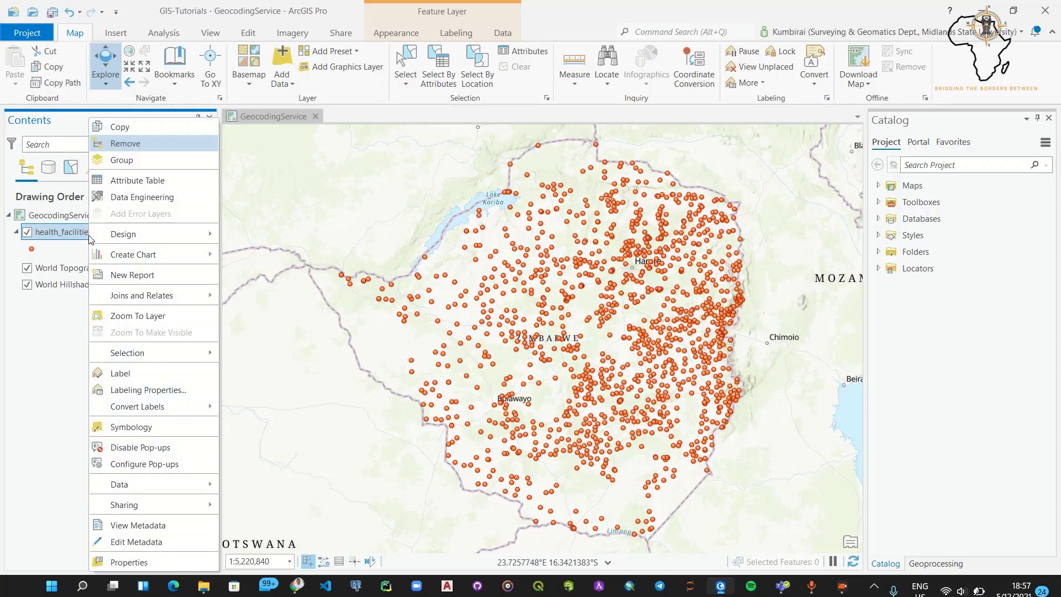
left_click(116, 182)
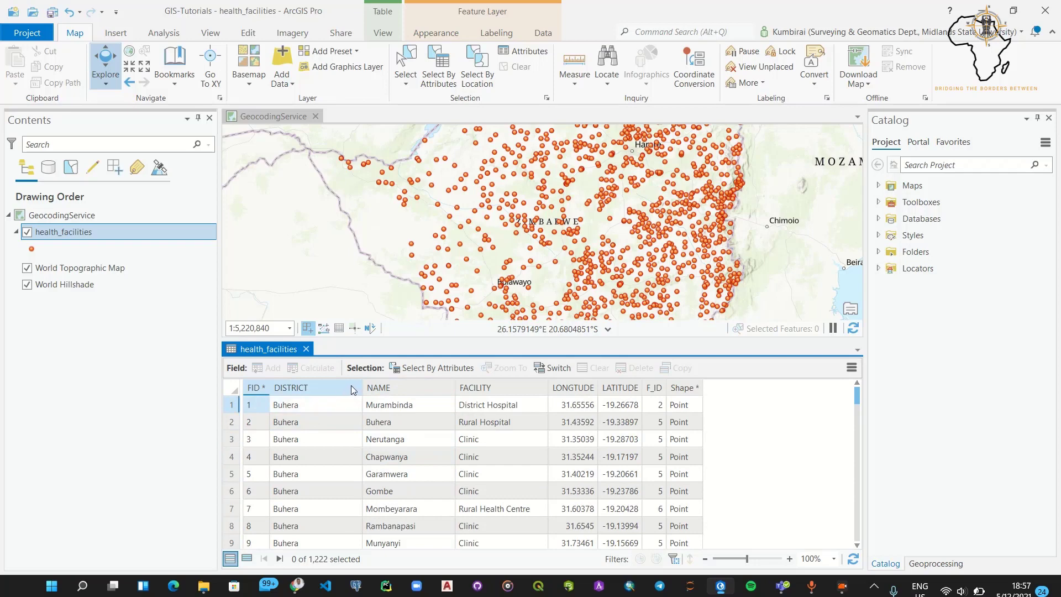
mouse_move(354, 390)
left_click(306, 349)
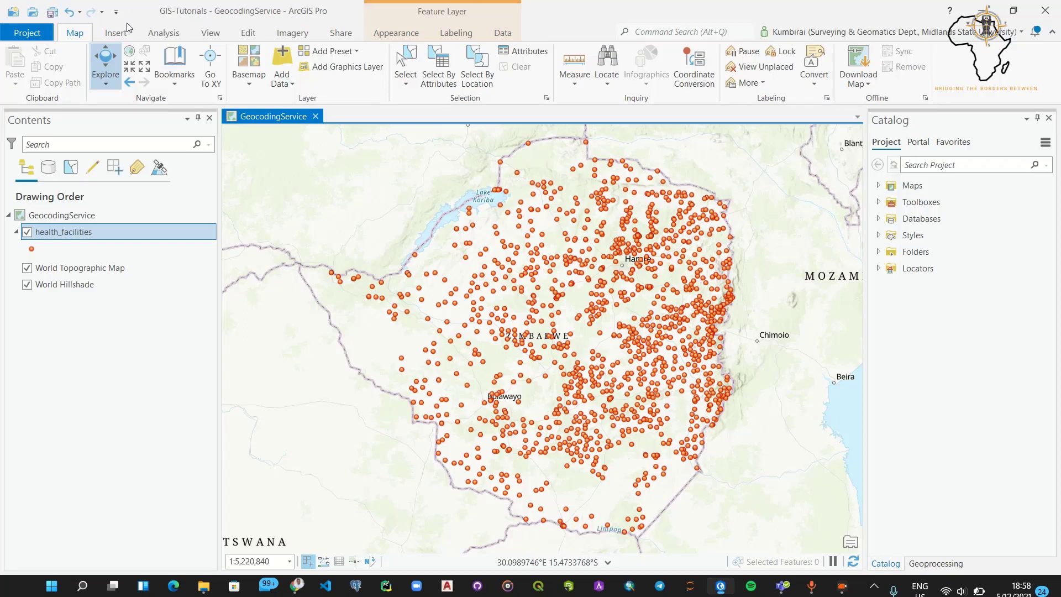
Step: Bring up the geoprocessing tools and look through the toolboxes and the portal's Ready To Use Tools
left_click(166, 34)
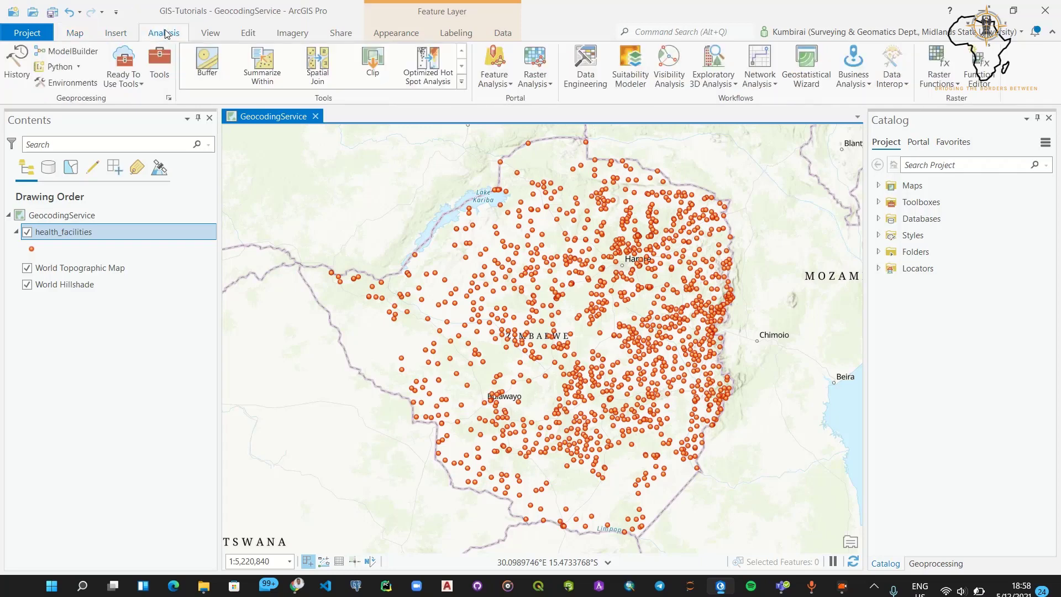
left_click(161, 74)
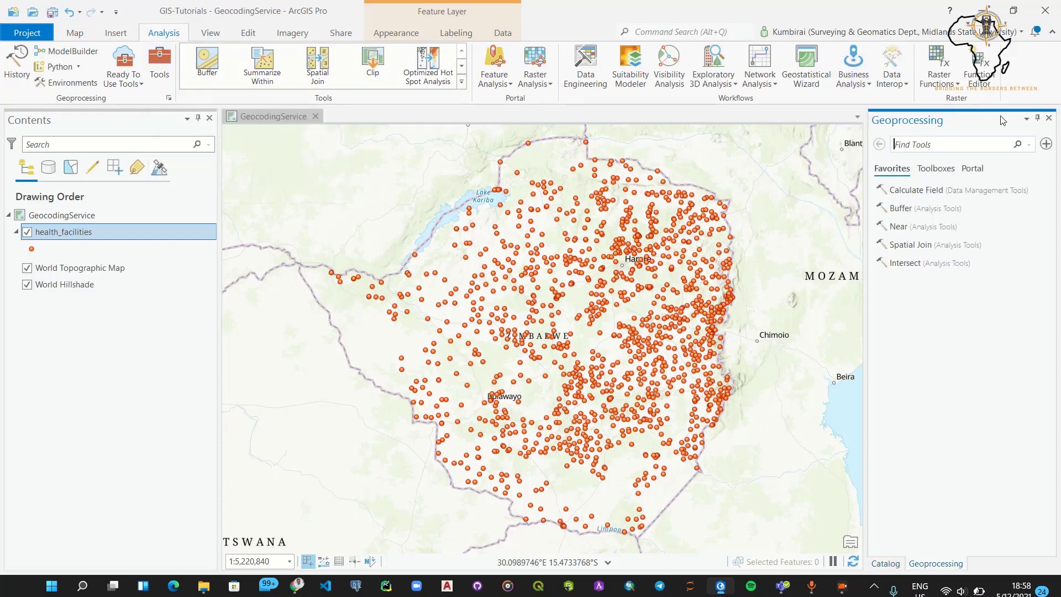
left_click(922, 169)
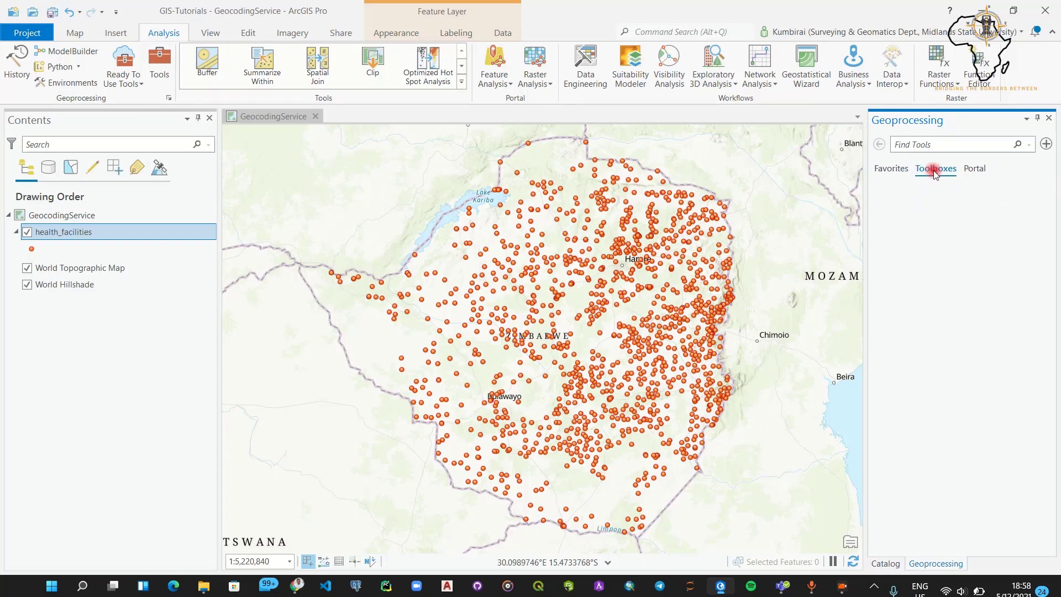
left_click(986, 172)
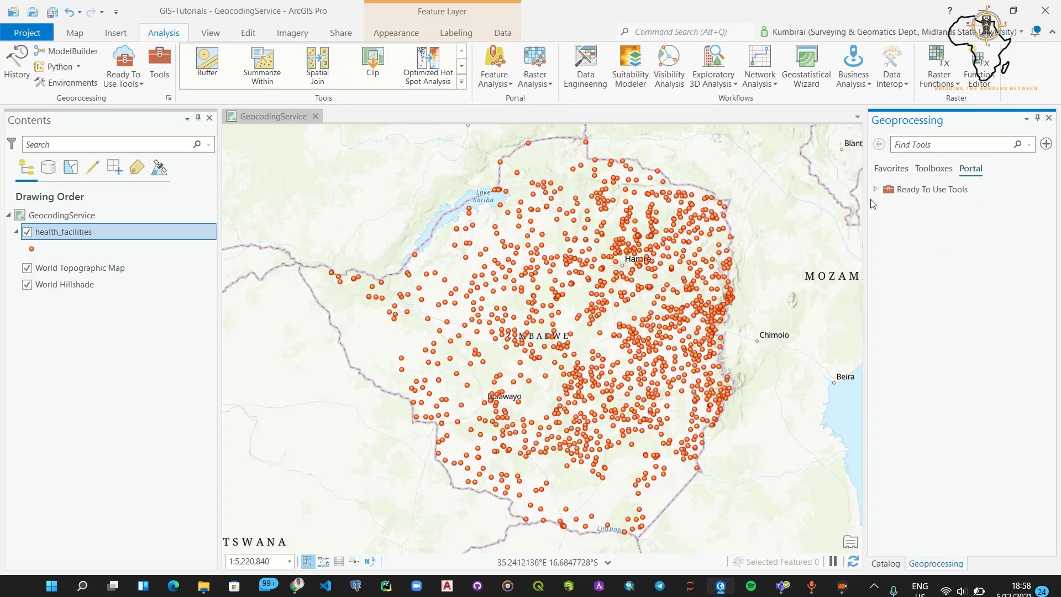
left_click(877, 191)
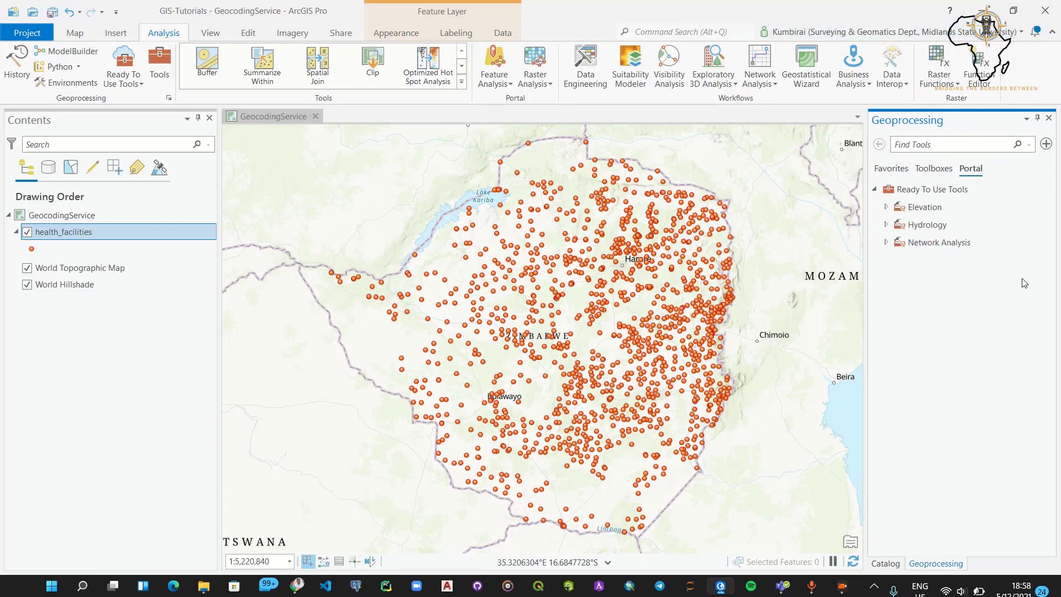
left_click(919, 170)
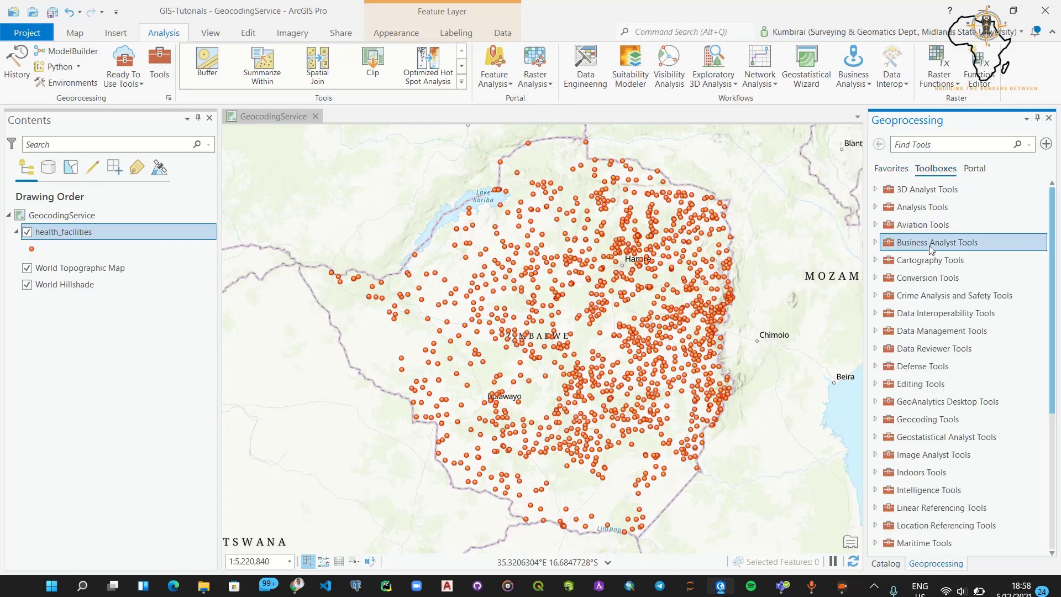
Step: Search the geoprocessing tools for "address locator" and open the Create Locator tool
left_click(924, 145)
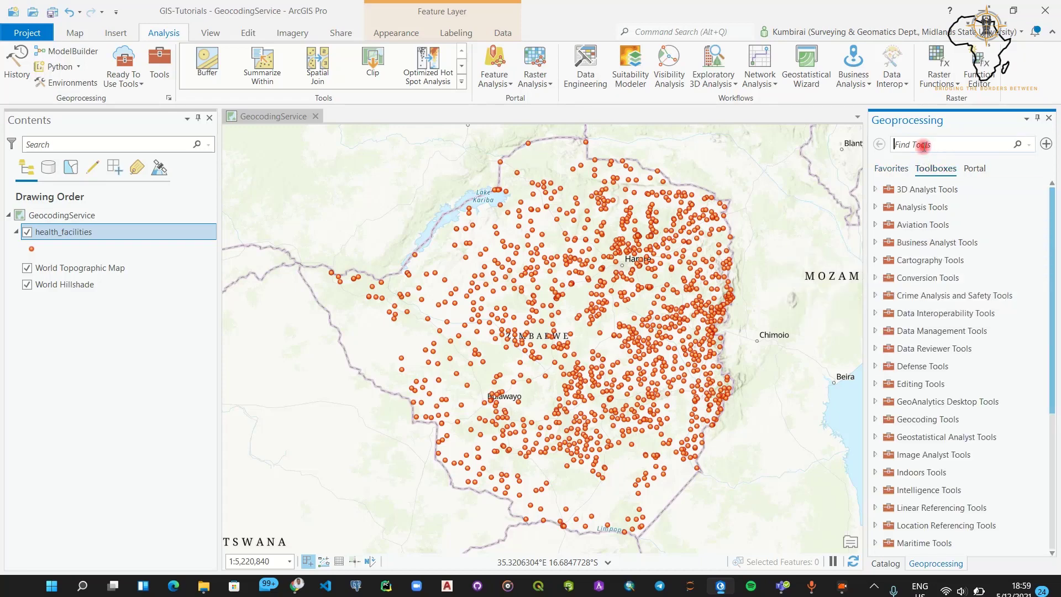
type("address")
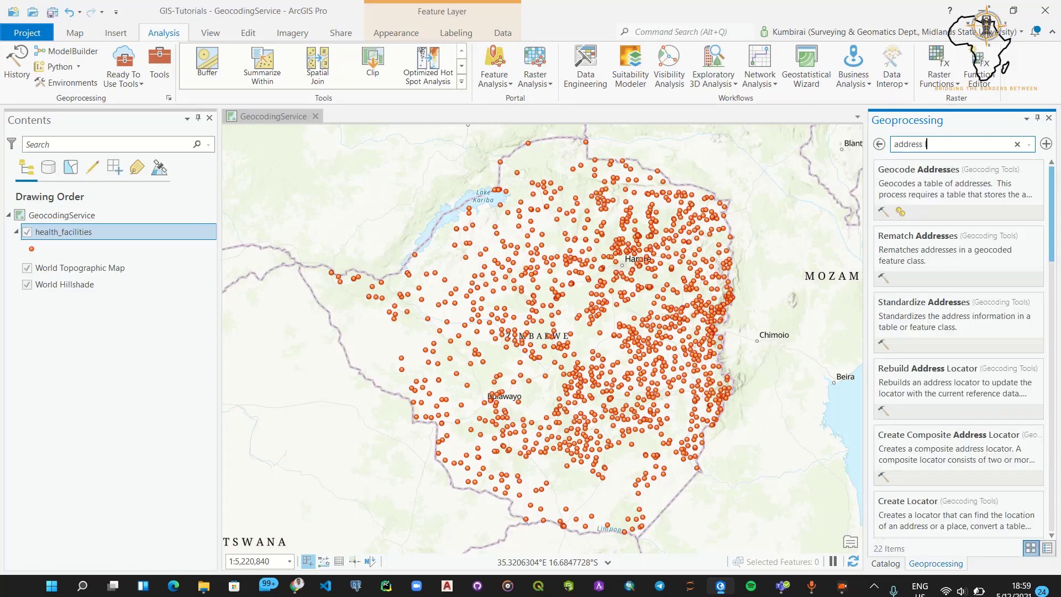
type(" locator")
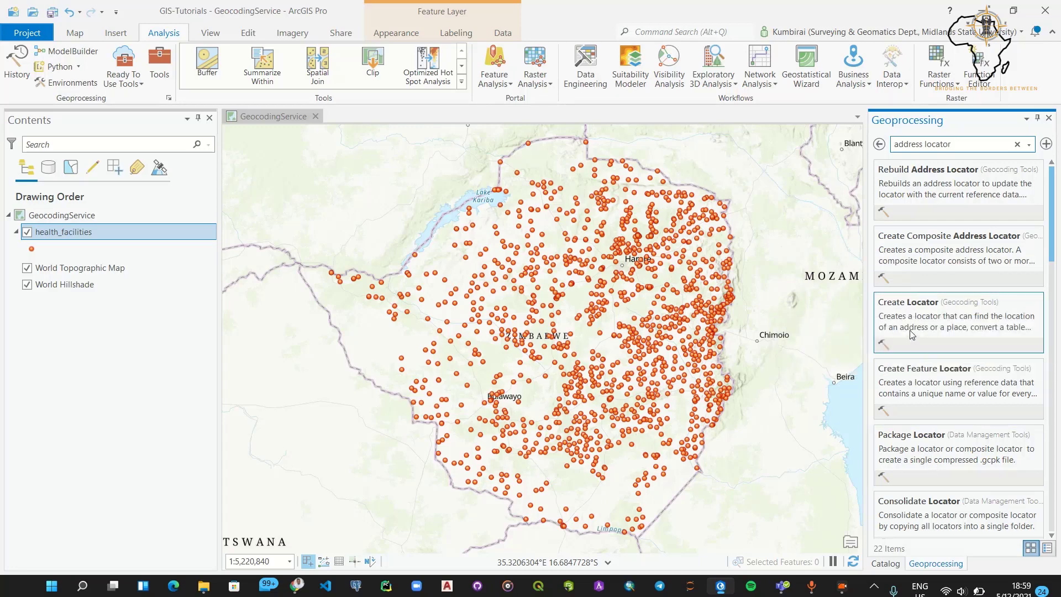
left_click(912, 303)
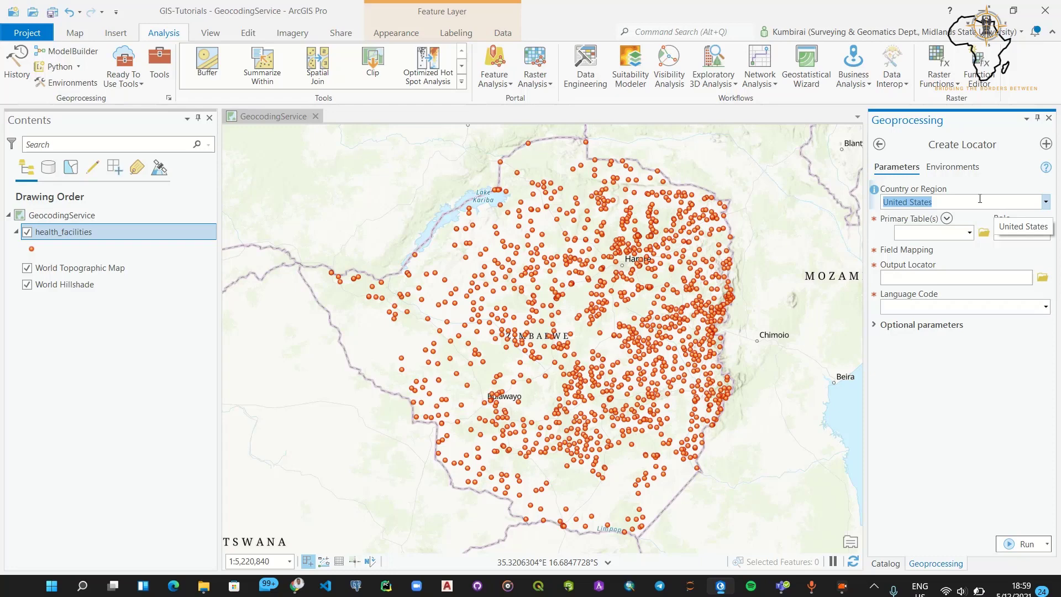
Step: Set the locator's country or region to <As defined in data> and use health_facilities as the primary table
left_click(1046, 202)
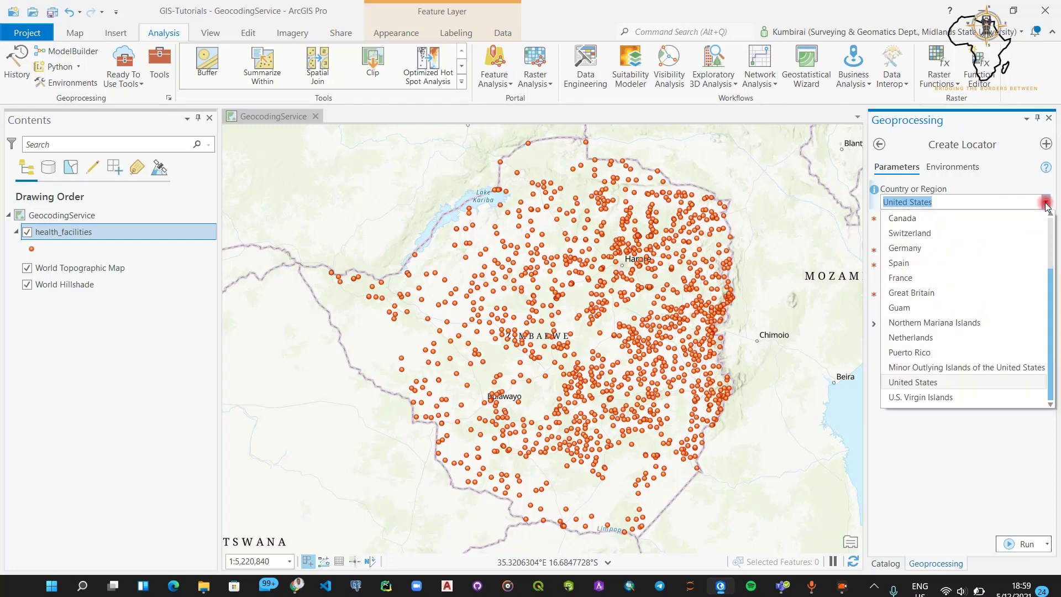
scroll(1020, 320, "up", 2)
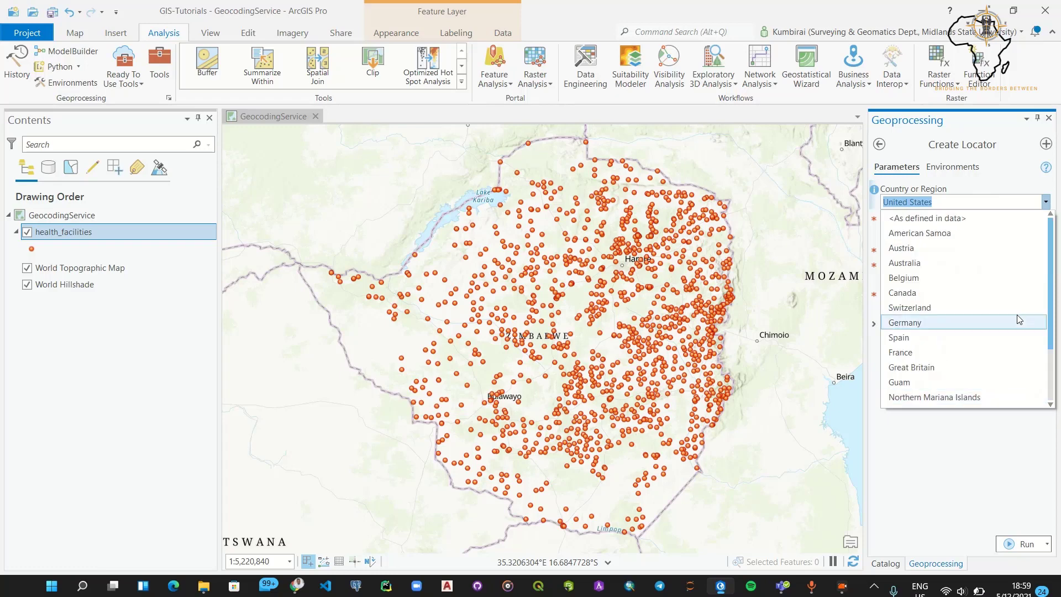
scroll(1016, 321, "down", 2)
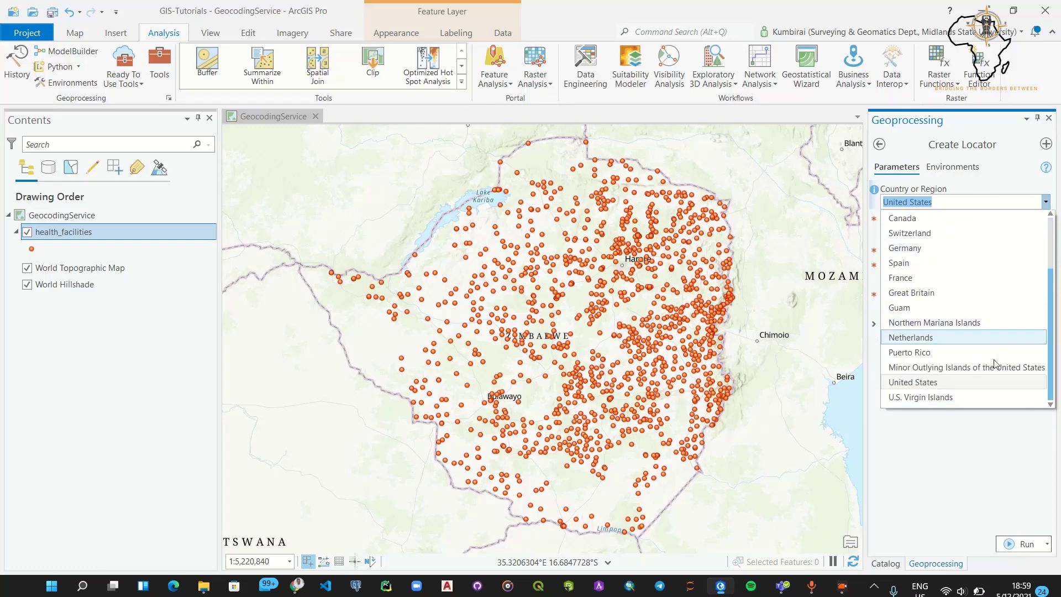
scroll(960, 311, "up", 2)
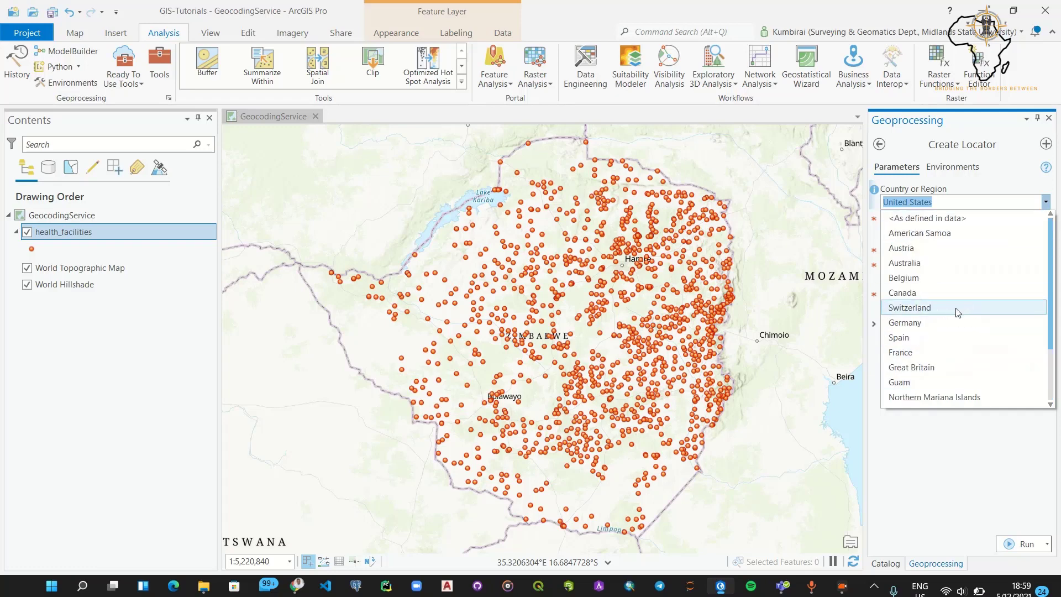
left_click(929, 218)
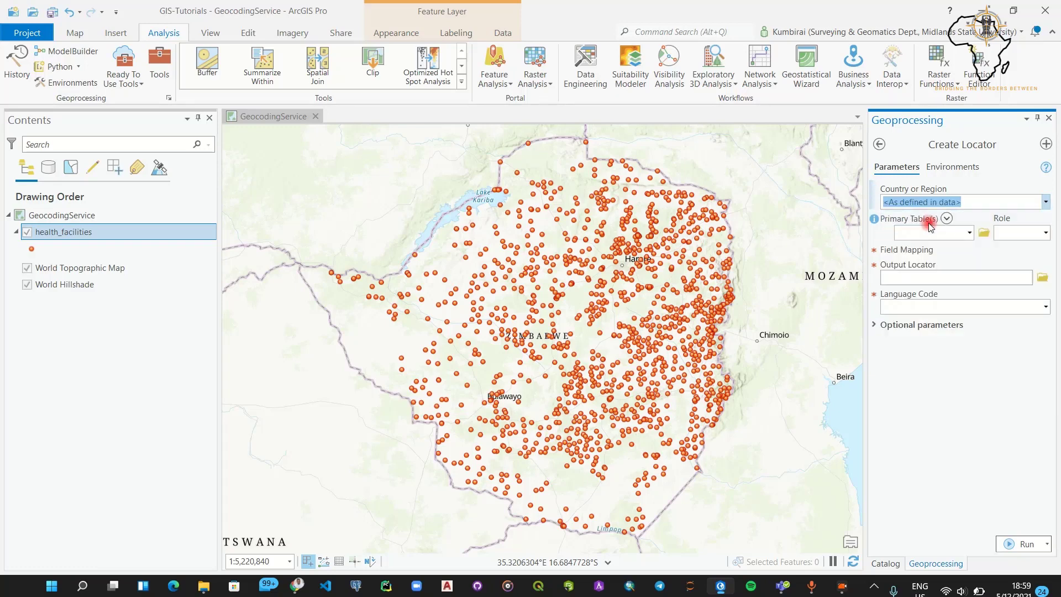
left_click(971, 233)
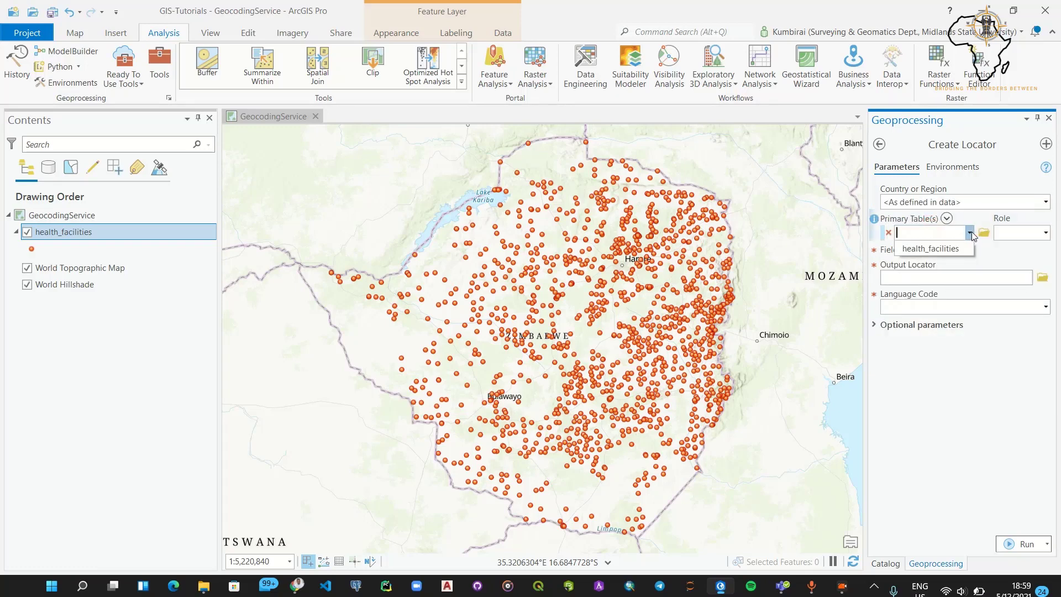
left_click(939, 250)
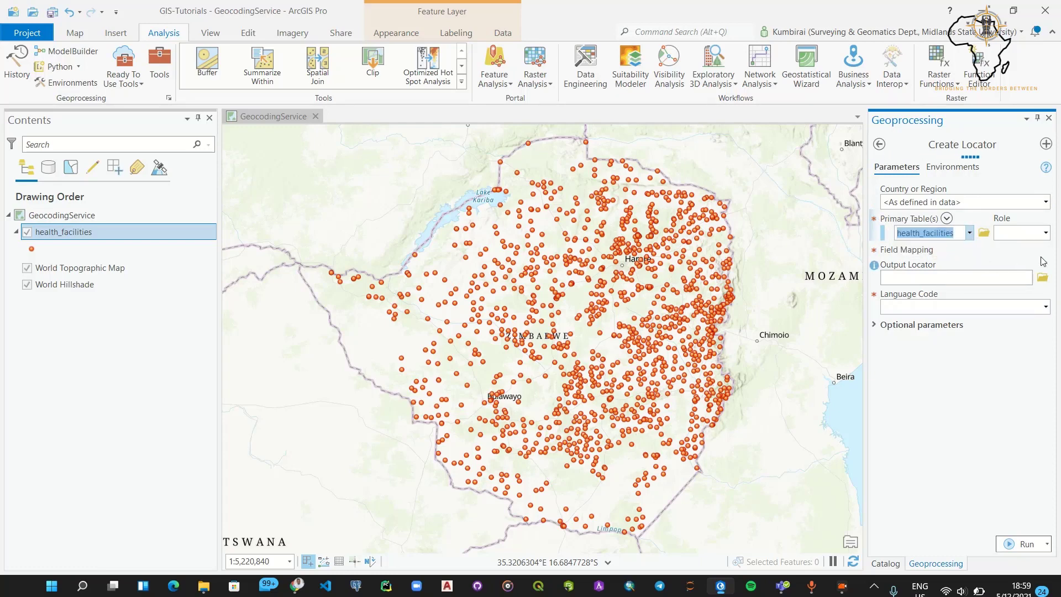
Step: Try the Point Address role for the health_facilities table and look through its field mapping
left_click(1046, 232)
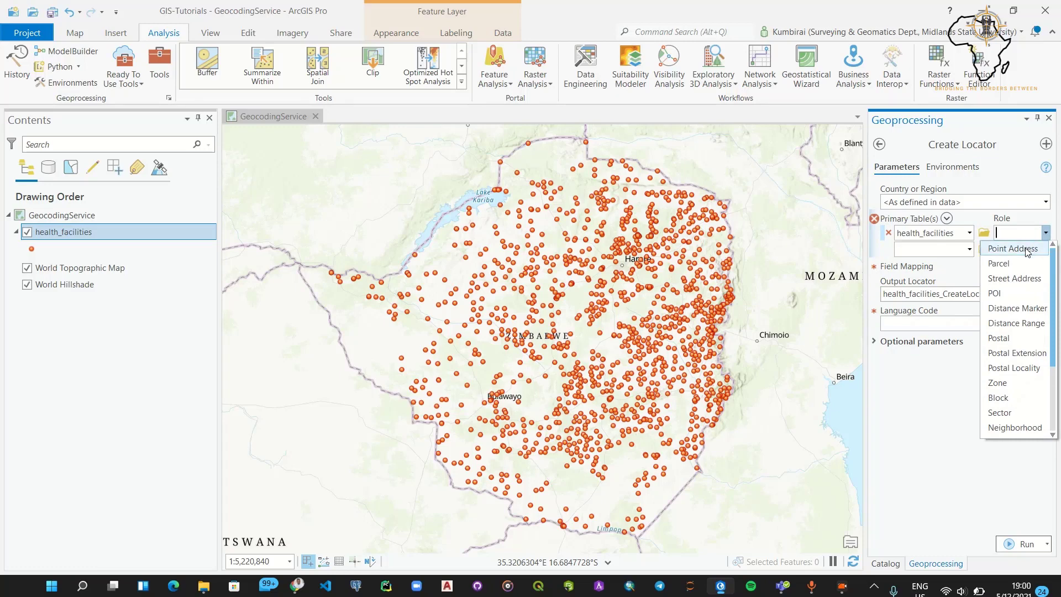
left_click(1026, 249)
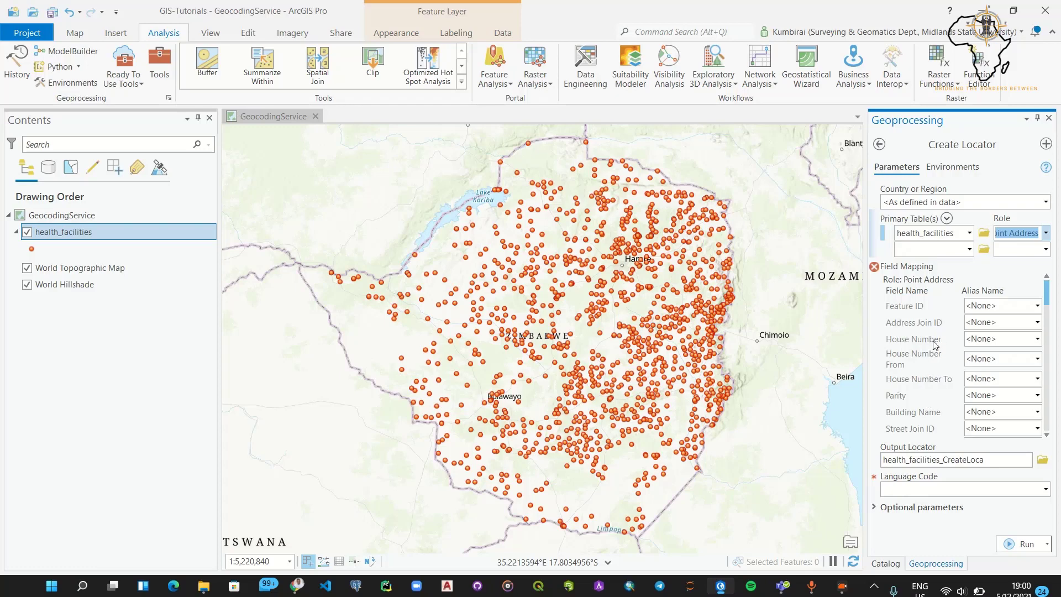
scroll(937, 408, "down", 3)
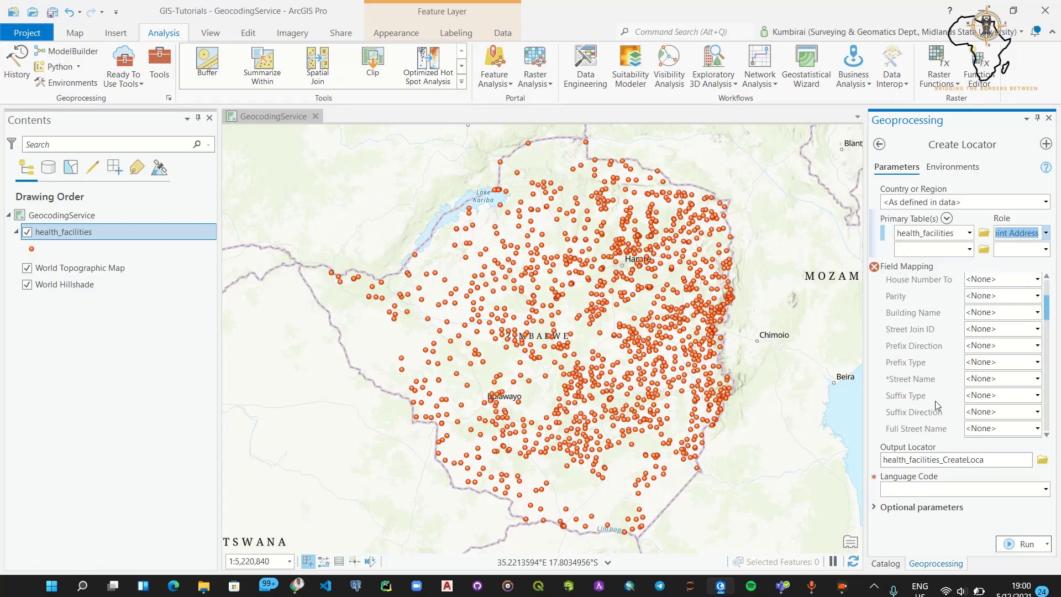
scroll(939, 402, "down", 2)
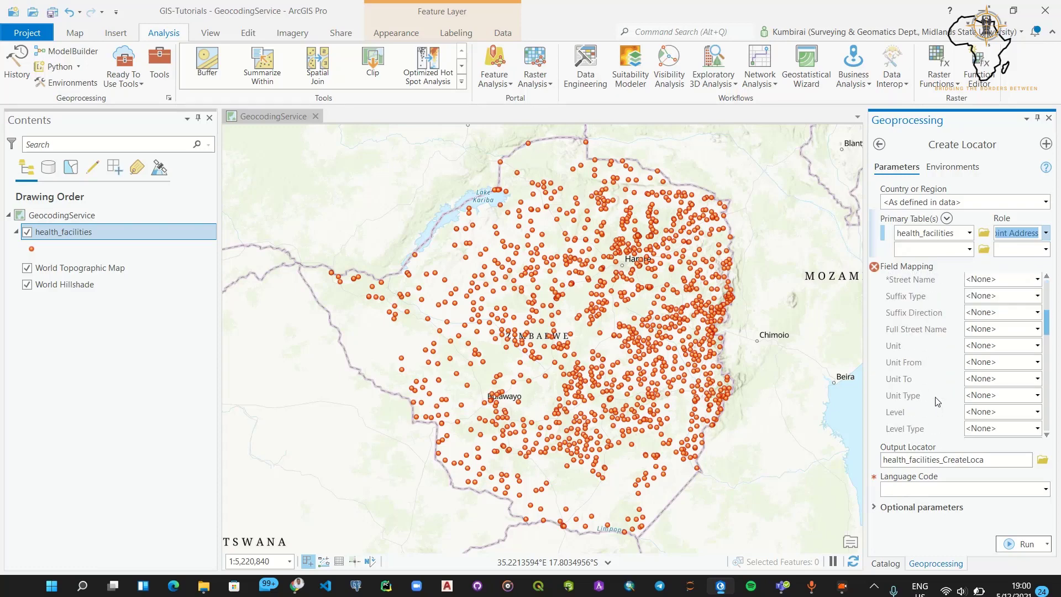
scroll(939, 402, "up", 5)
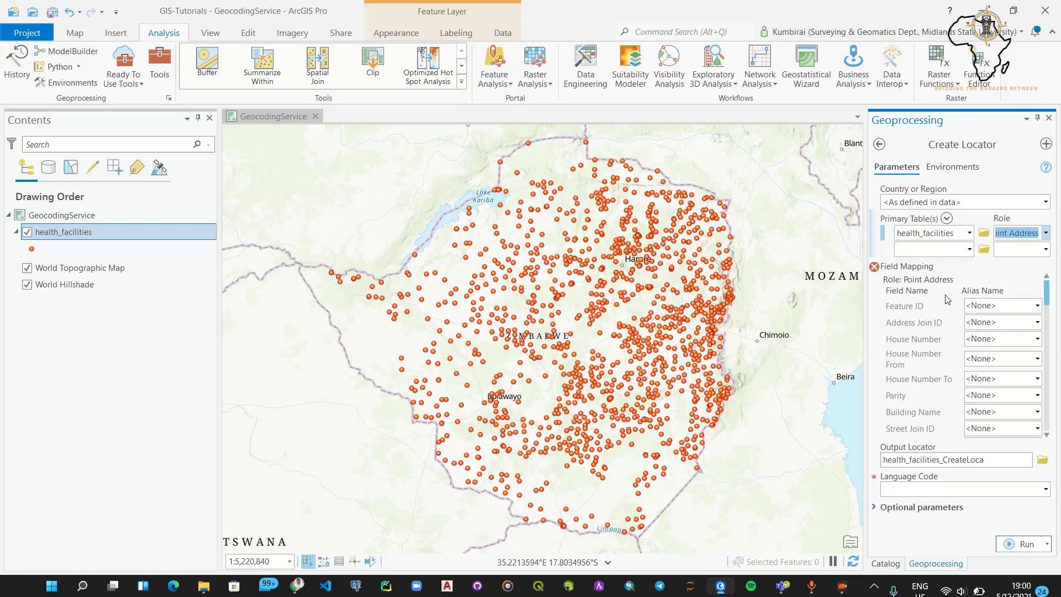
Step: Set the role of the health_facilities table to POI and map the Place Name field to NAME
left_click(1047, 233)
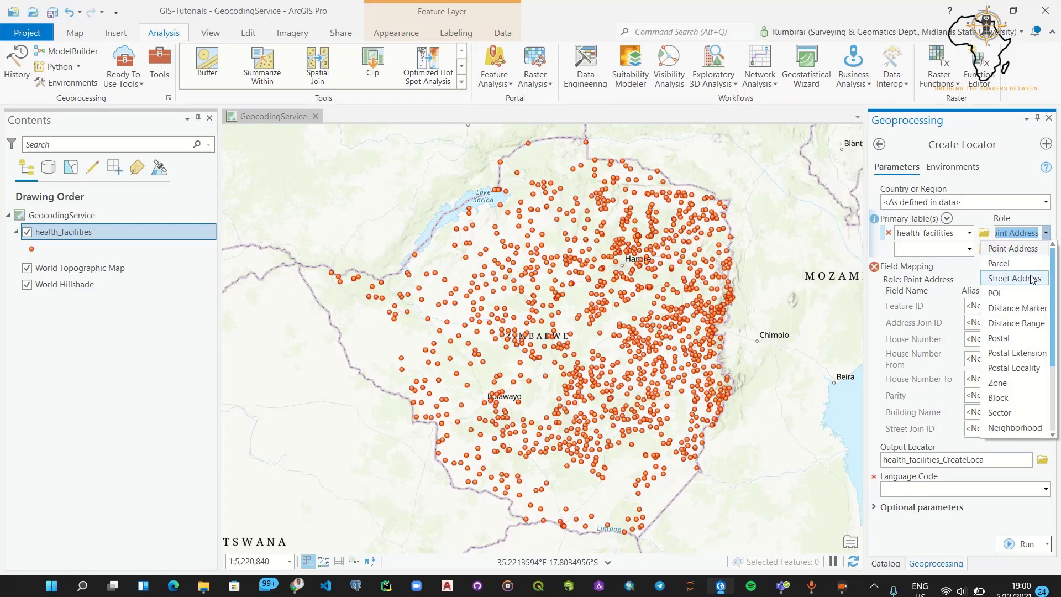
left_click(1005, 298)
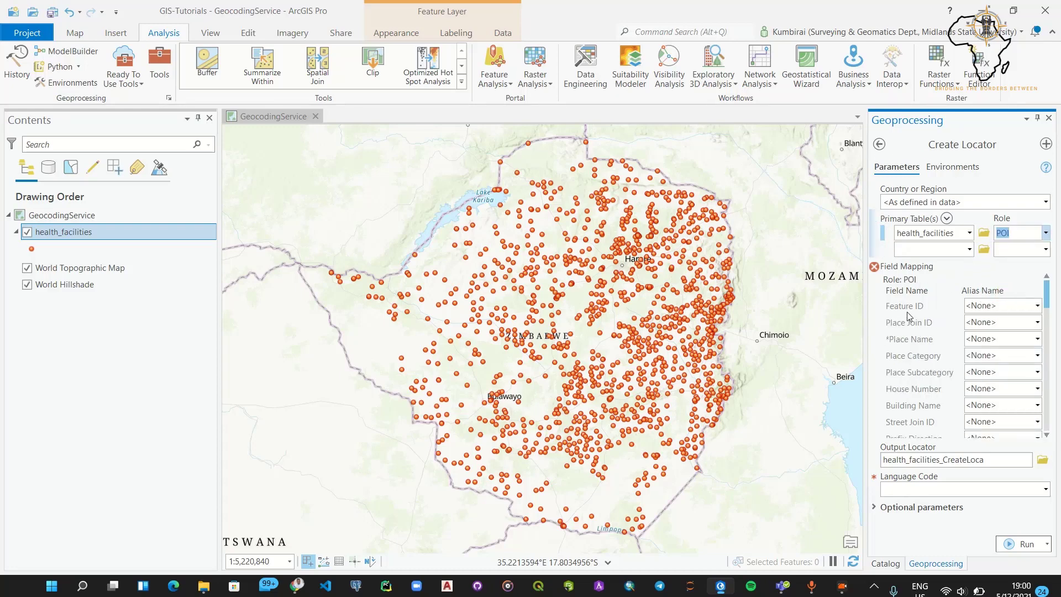
scroll(914, 375, "down", 3)
scroll(913, 375, "down", 1)
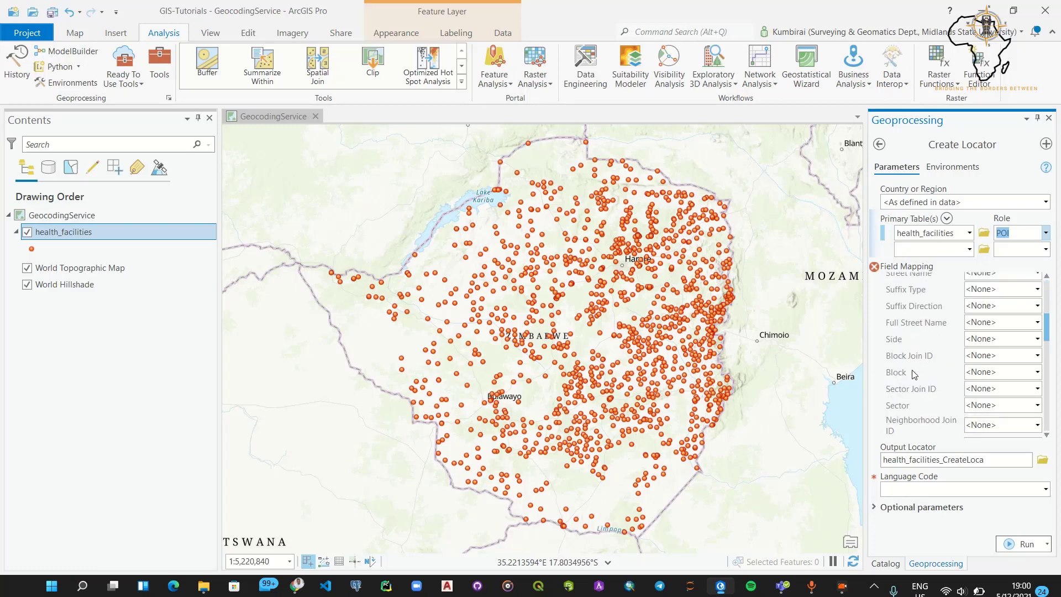
scroll(914, 375, "up", 5)
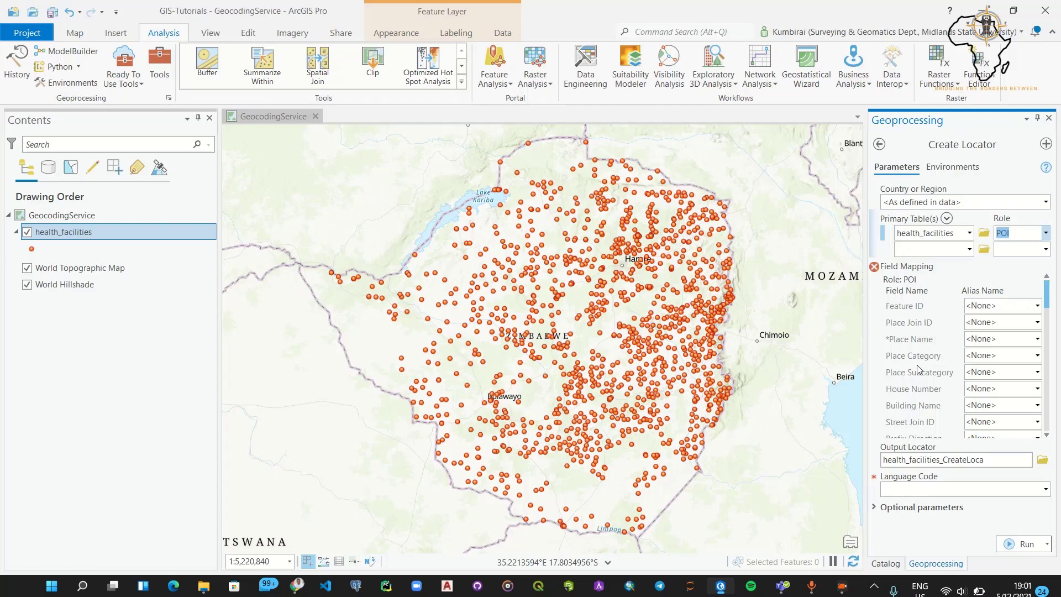
left_click(1038, 339)
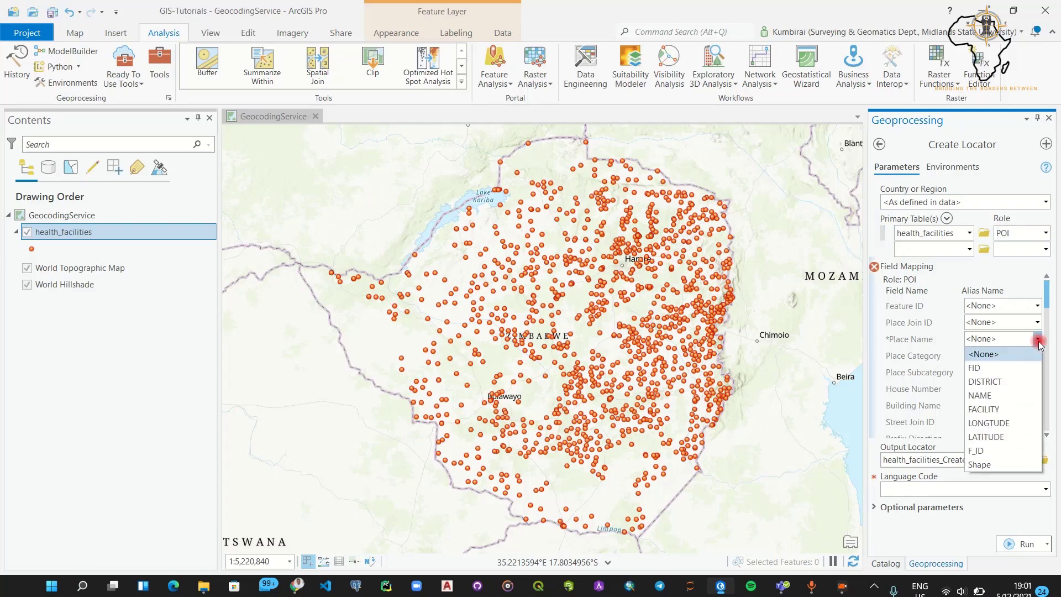
left_click(977, 397)
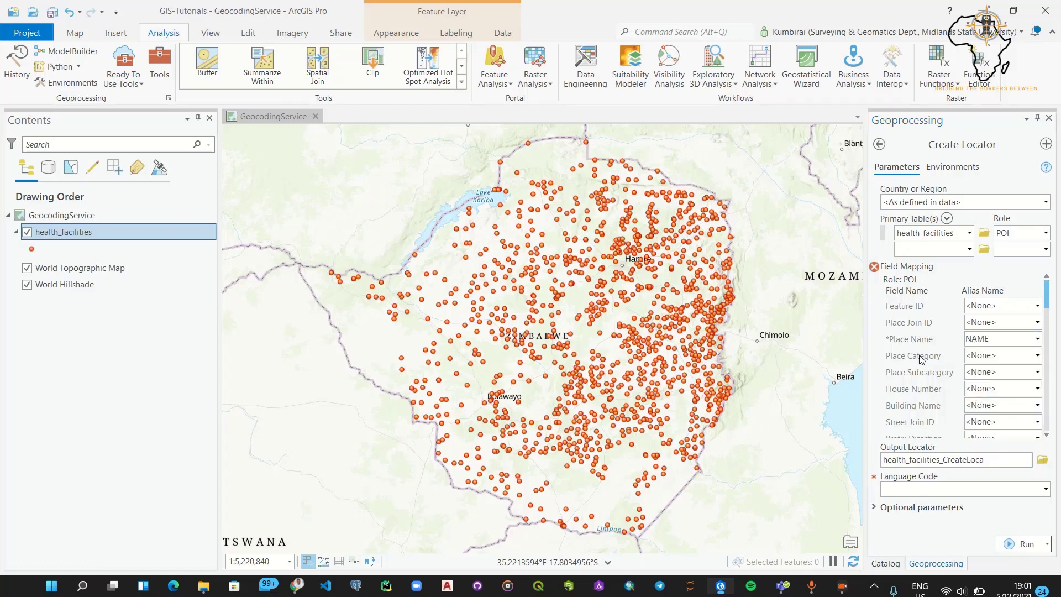
Step: Look through the POI field mapping, including the fields available for the required Country Code entry
scroll(930, 382, "down", 1)
scroll(930, 382, "up", 1)
scroll(918, 371, "down", 2)
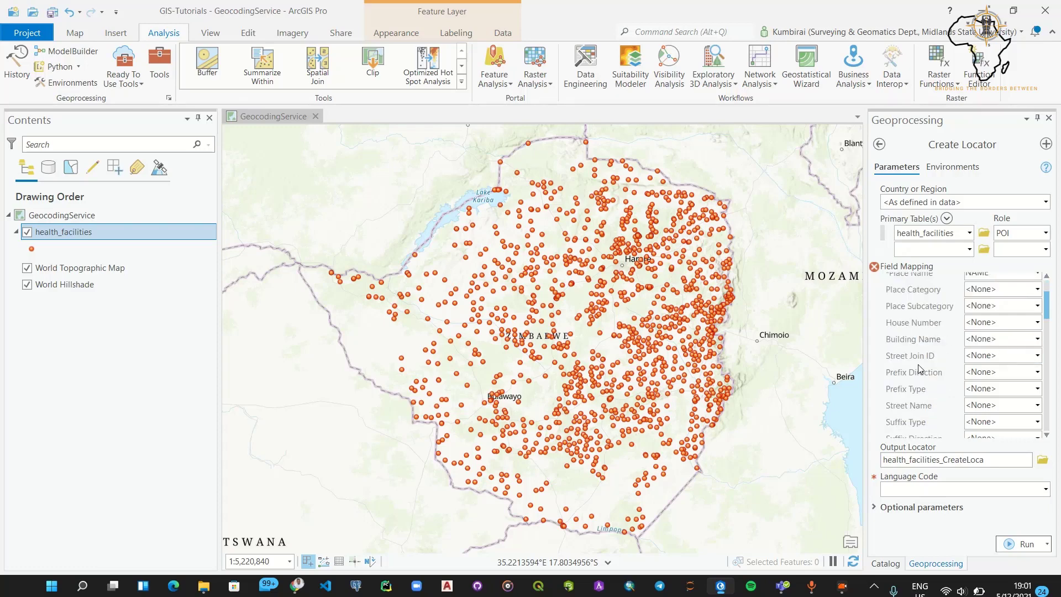
scroll(920, 369, "down", 5)
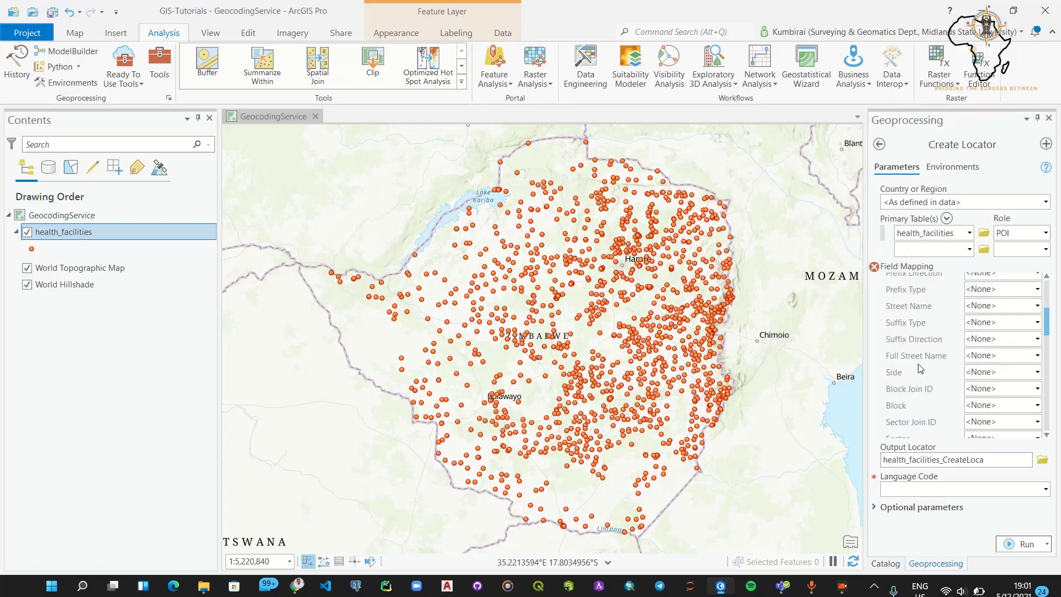
scroll(920, 369, "down", 5)
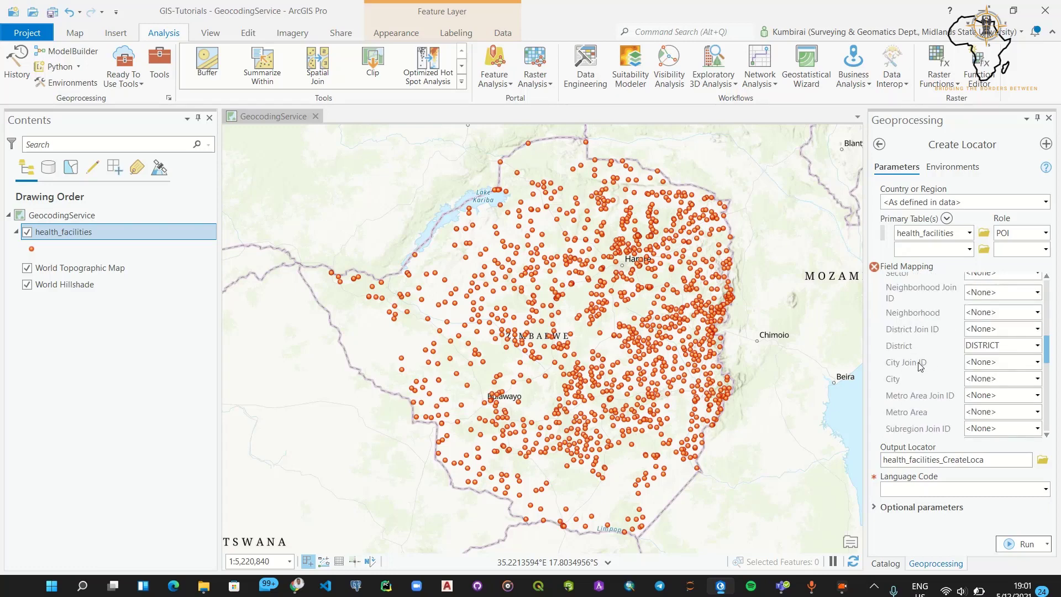
scroll(921, 366, "down", 6)
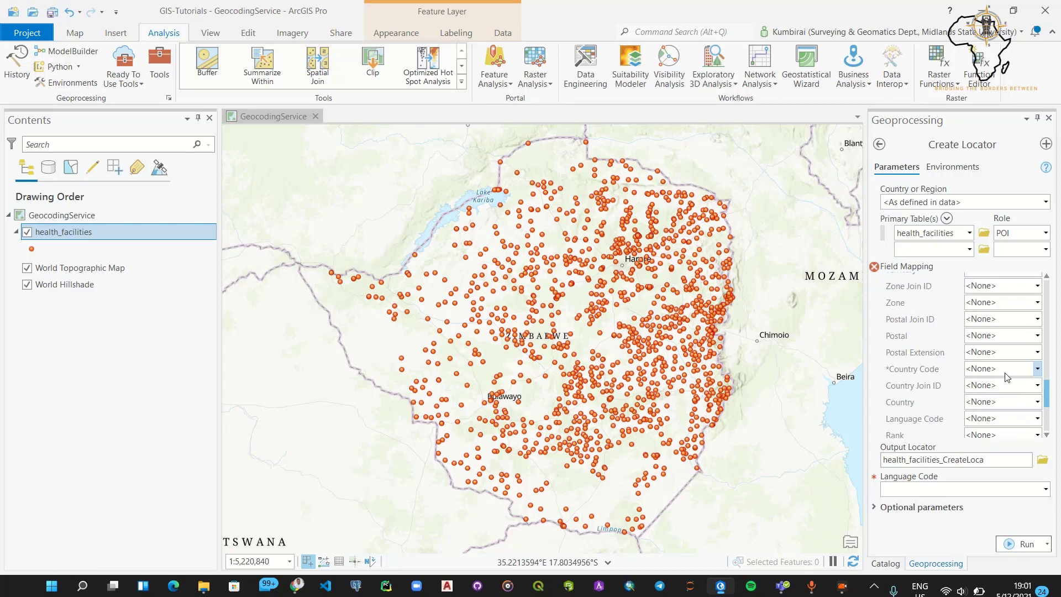
left_click(1037, 369)
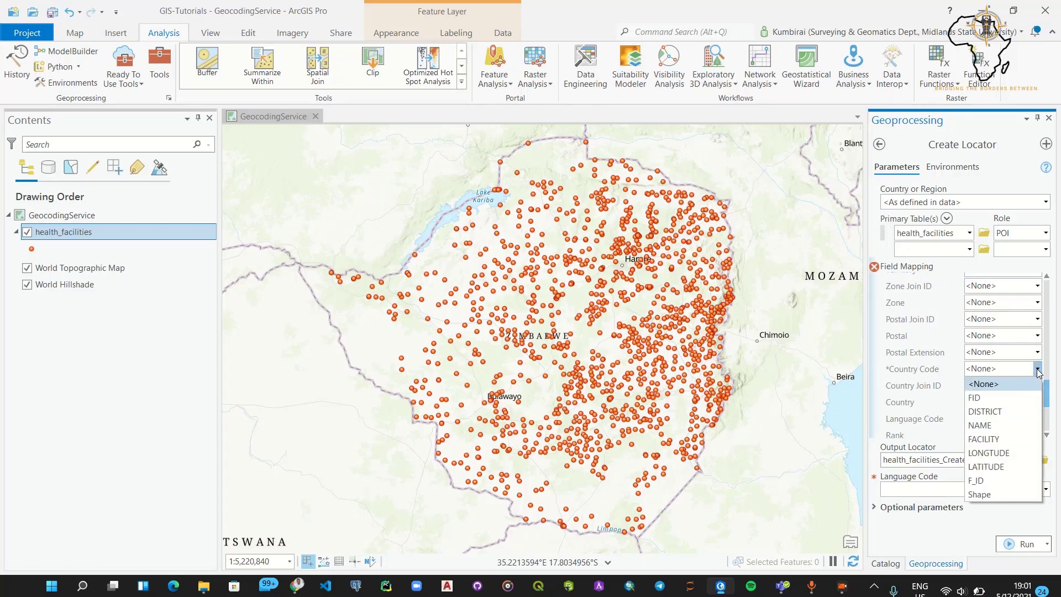
left_click(1037, 369)
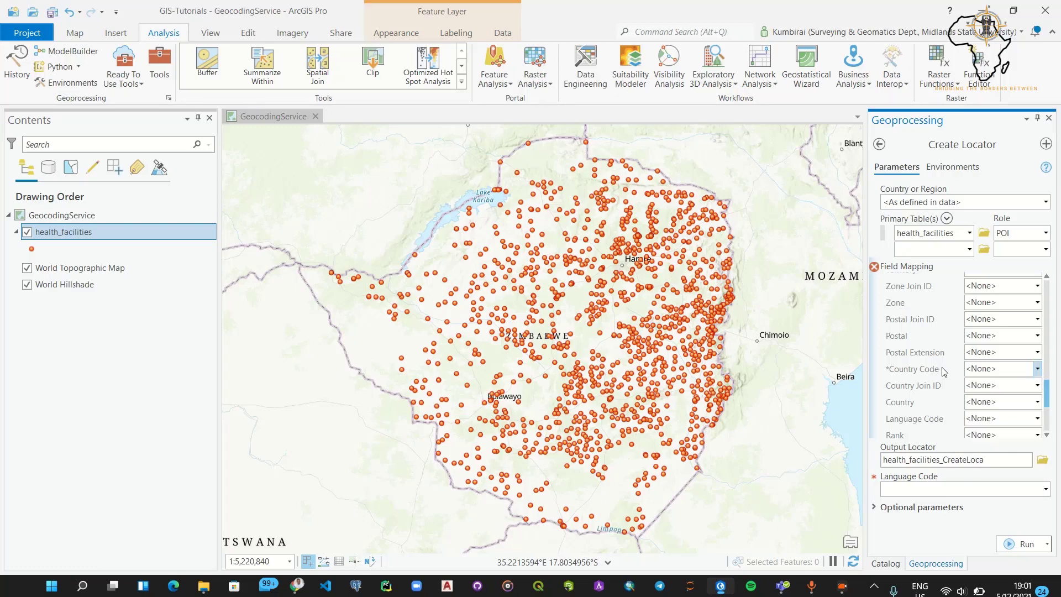
scroll(923, 384, "down", 2)
scroll(924, 385, "up", 5)
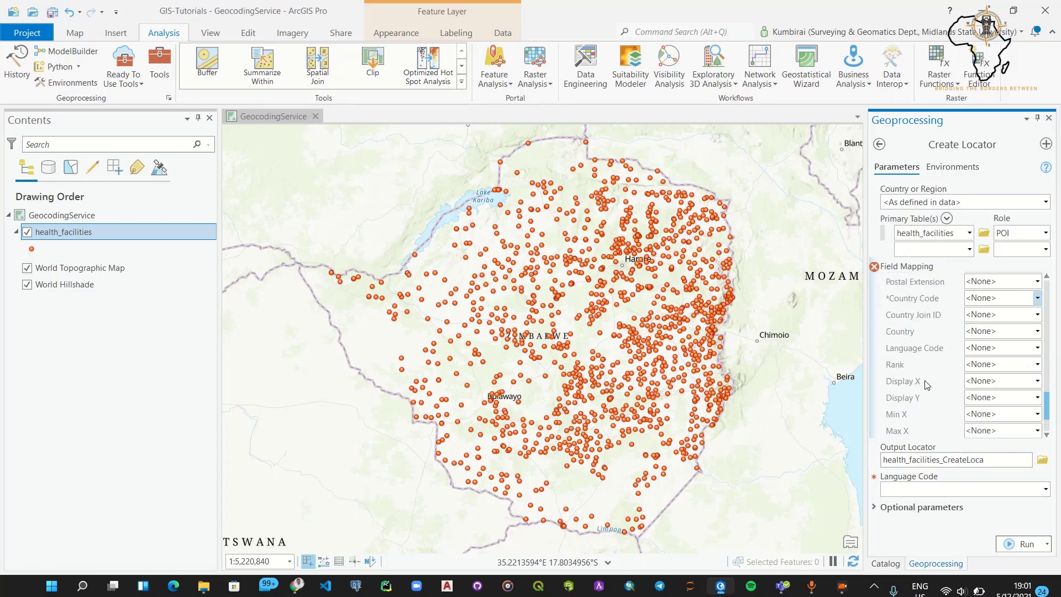
scroll(929, 385, "down", 2)
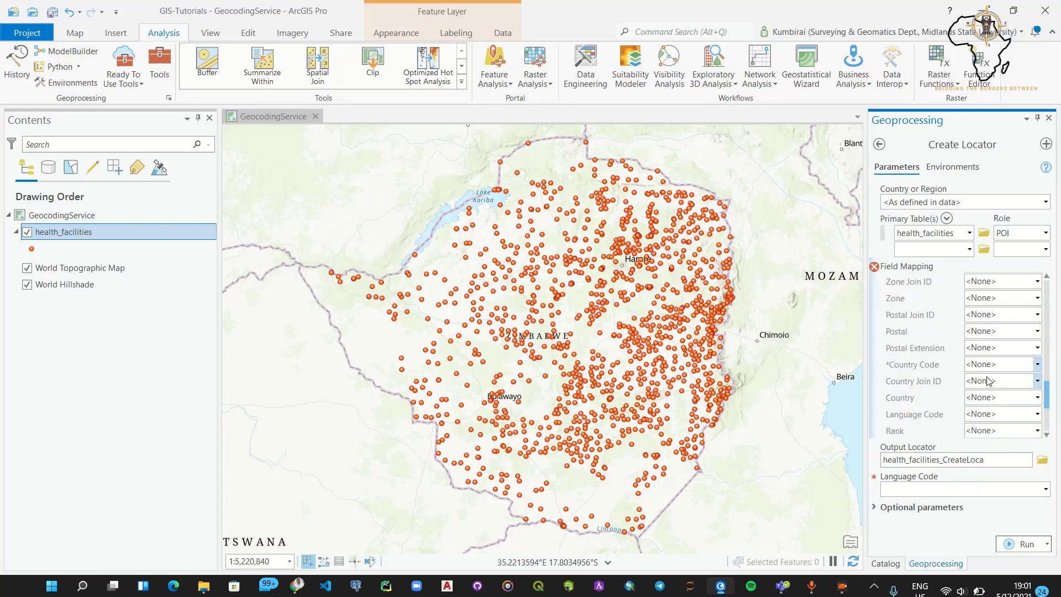
scroll(932, 373, "up", 5)
scroll(932, 373, "up", 6)
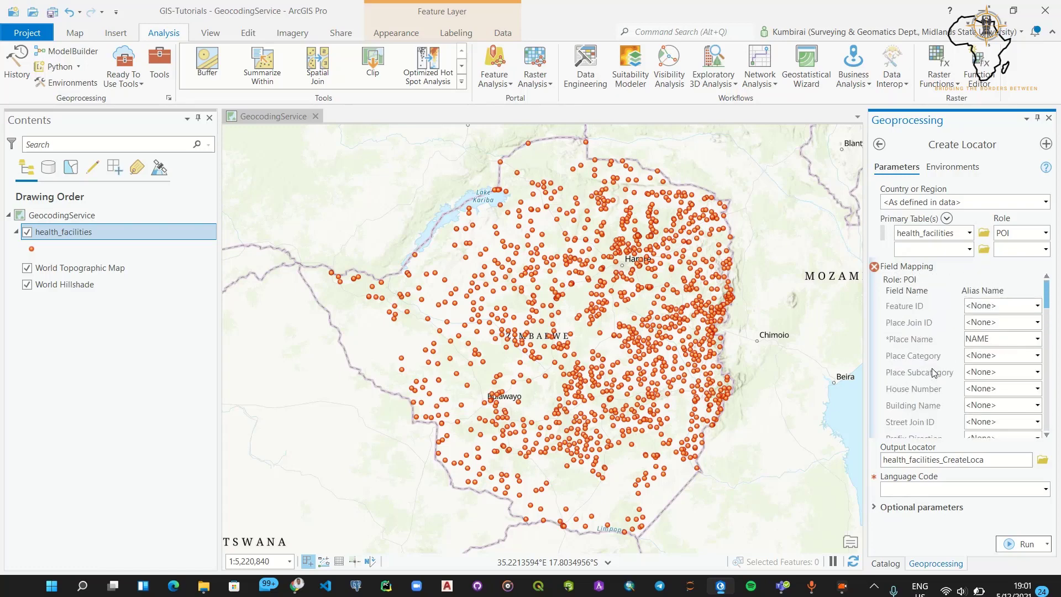
Step: Map the District field of the POI role to the DISTRICT field
scroll(933, 372, "down", 3)
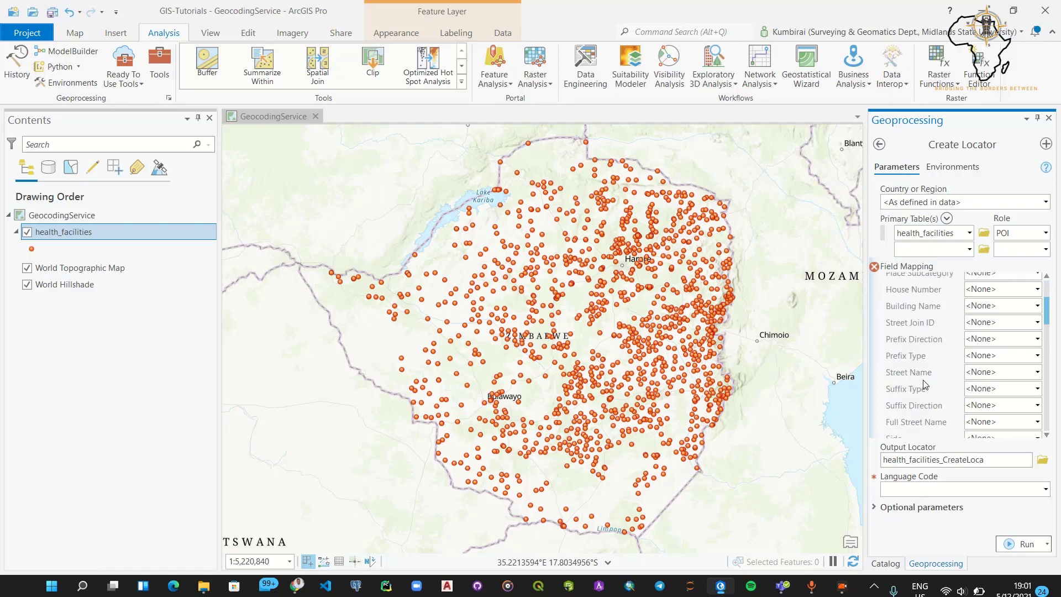
scroll(929, 380, "down", 4)
scroll(928, 380, "down", 1)
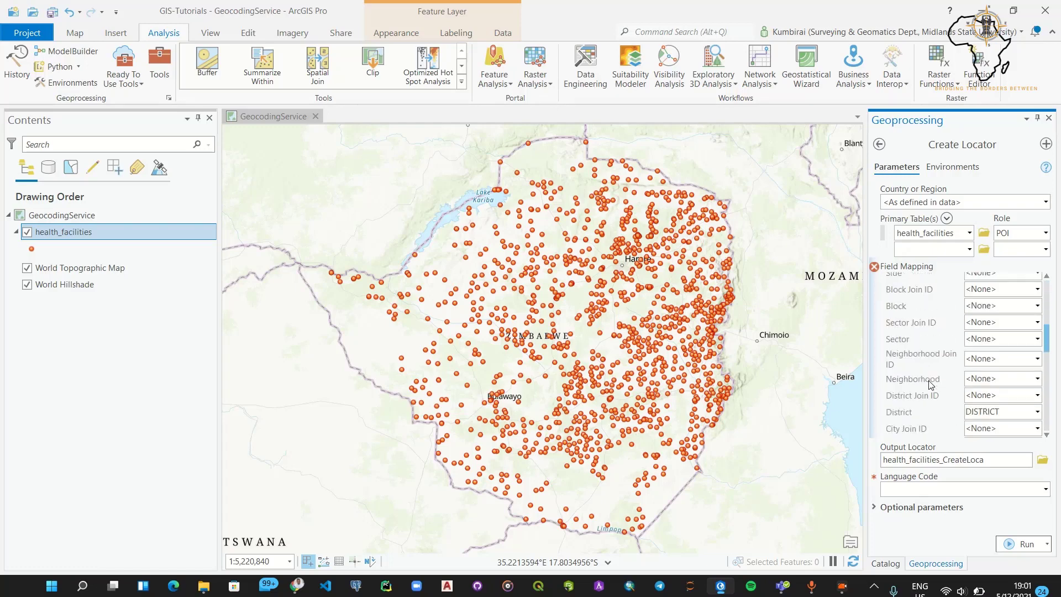
left_click(1038, 412)
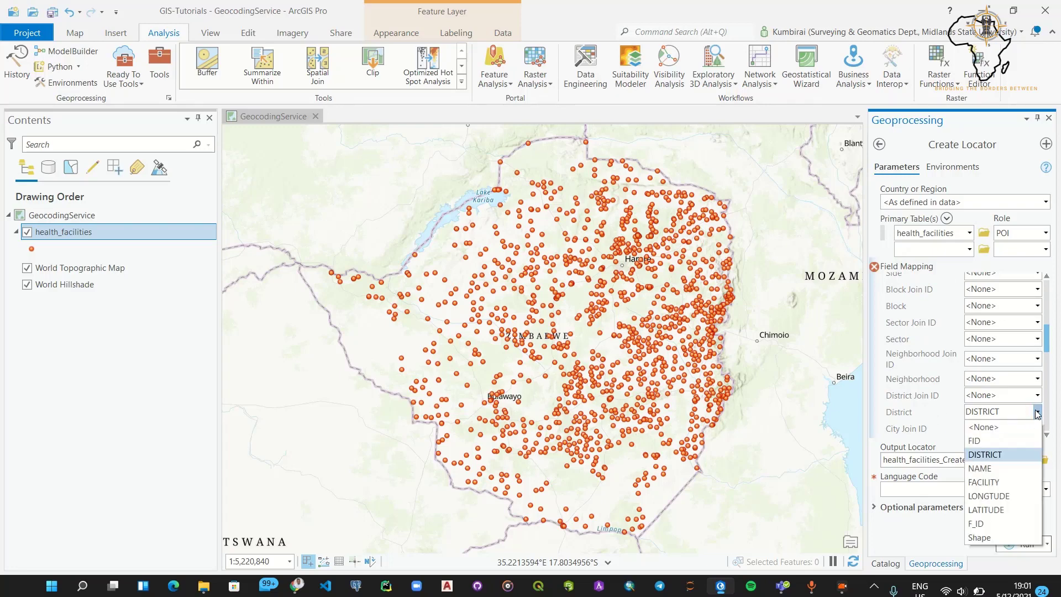
left_click(991, 453)
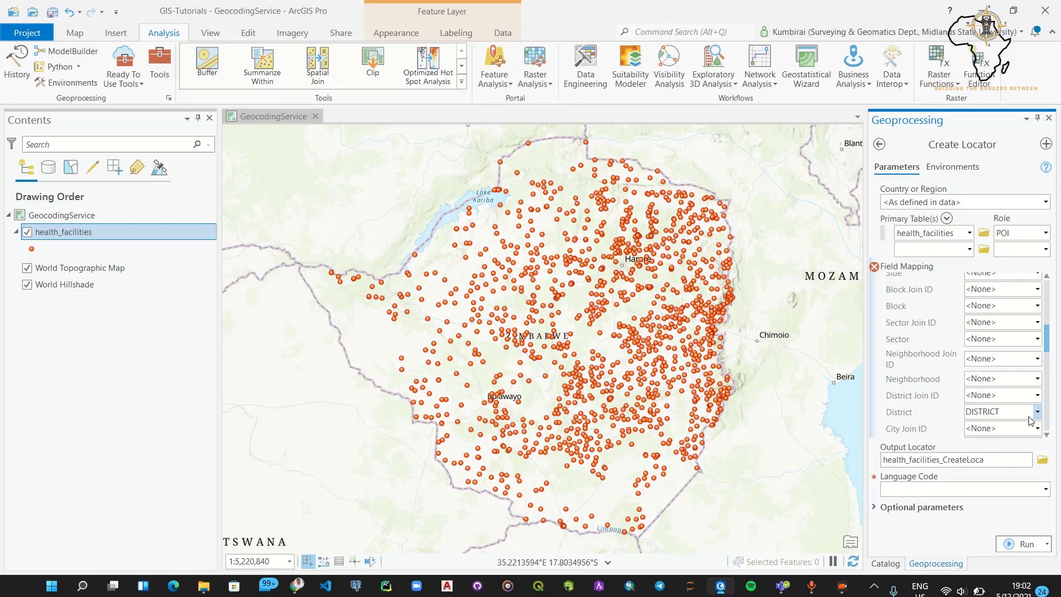
Step: Review the region and territory entries in the field mapping and open the attribute table of the health_facilities layer
scroll(919, 440, "down", 3)
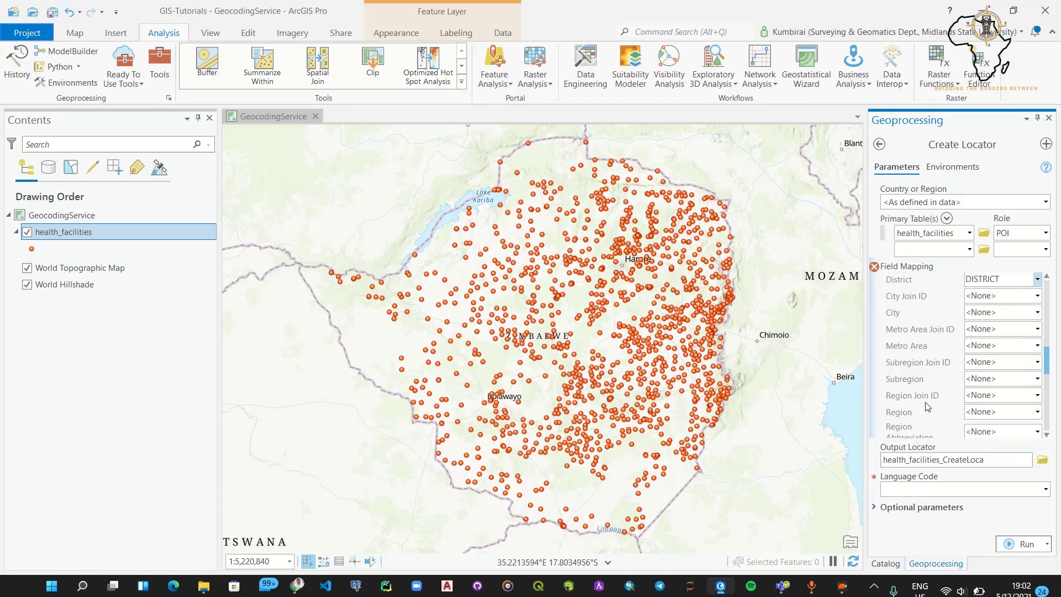
scroll(930, 412, "down", 2)
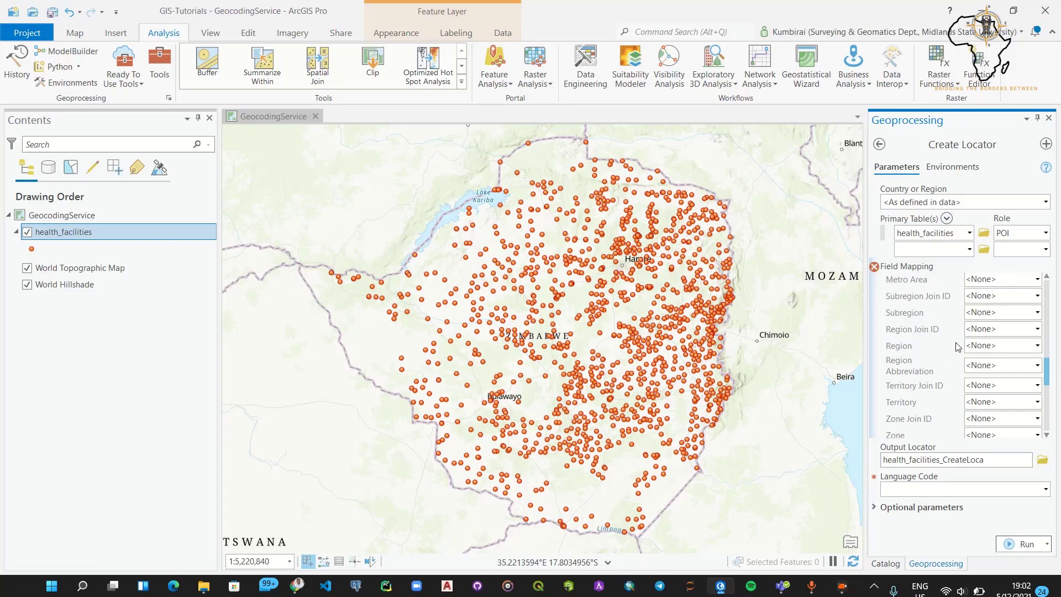
right_click(81, 231)
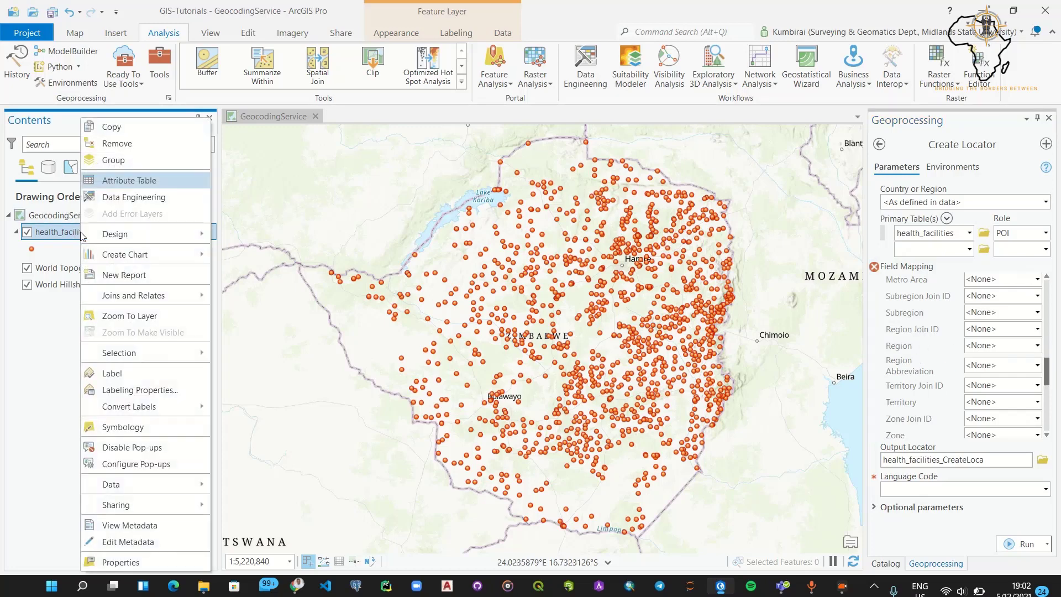
left_click(124, 181)
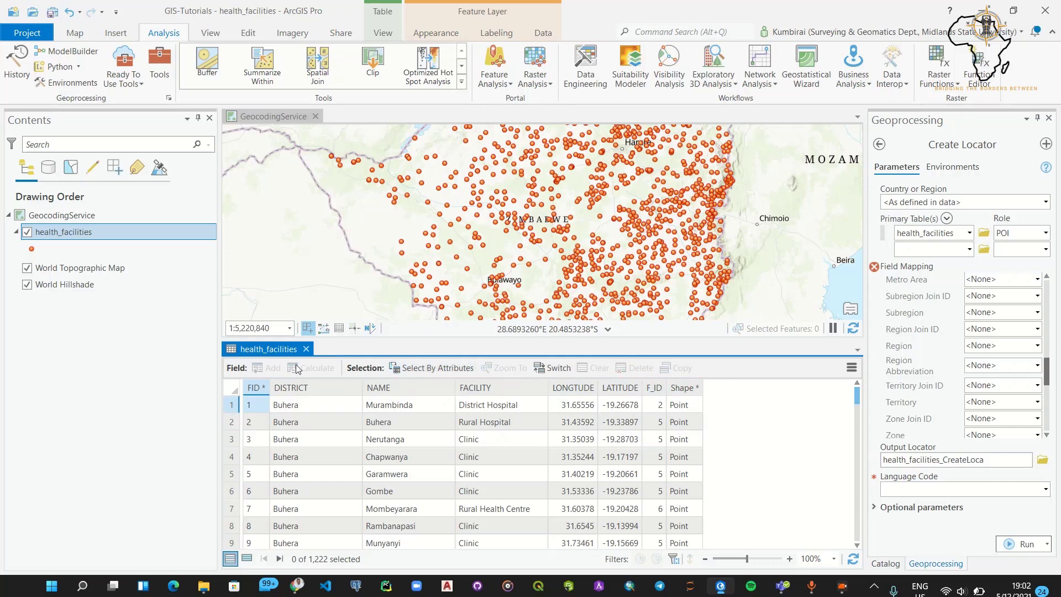
left_click(851, 368)
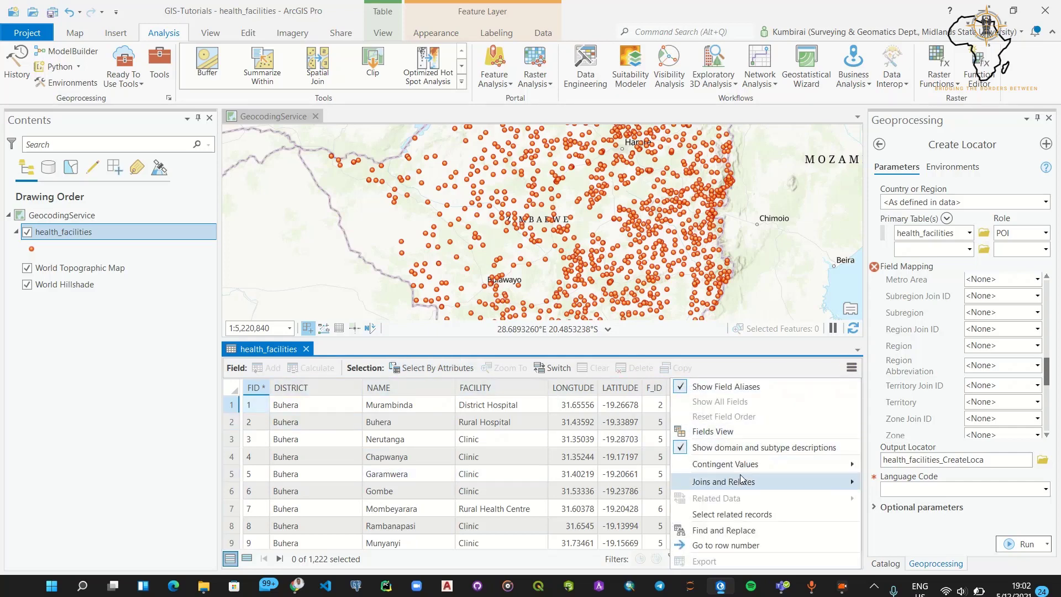
mouse_move(743, 480)
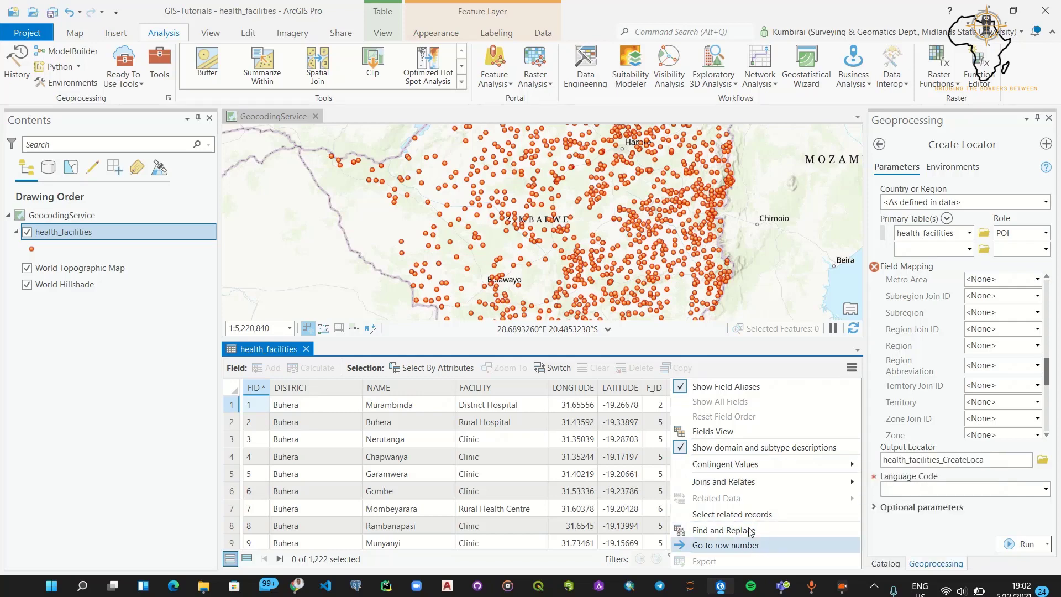
left_click(749, 348)
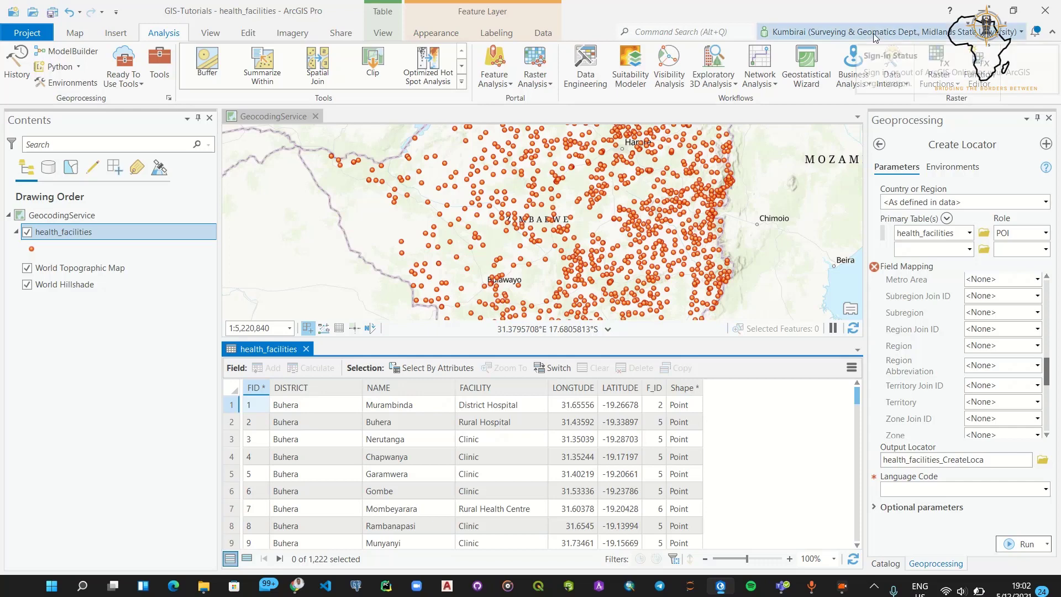
Step: Switch to the browser and check the signed-in account on the health_facilities item page, then return to ArcGIS Pro
left_click(296, 586)
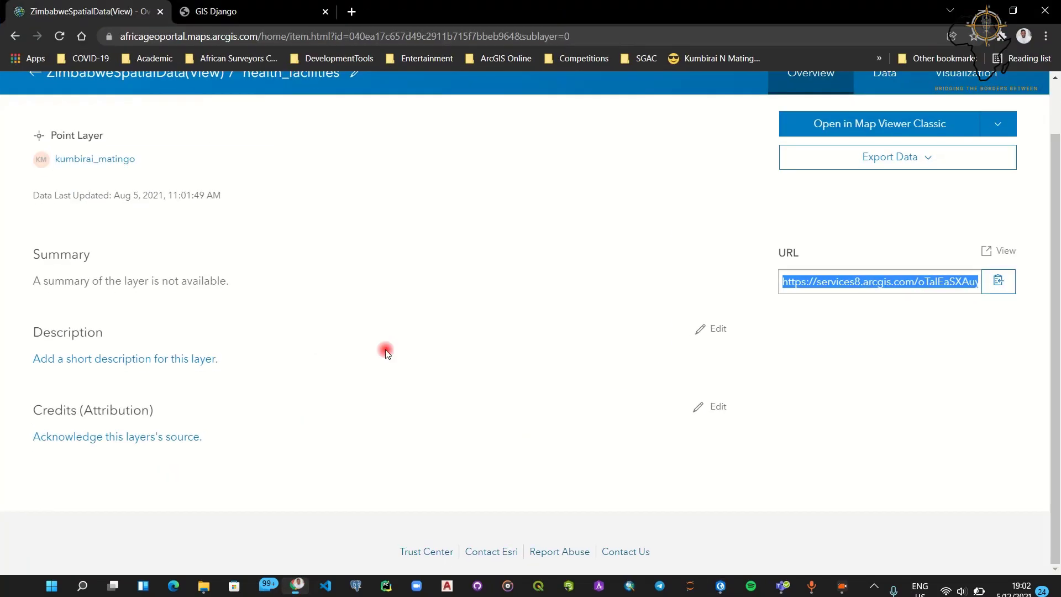
scroll(697, 213, "up", 1)
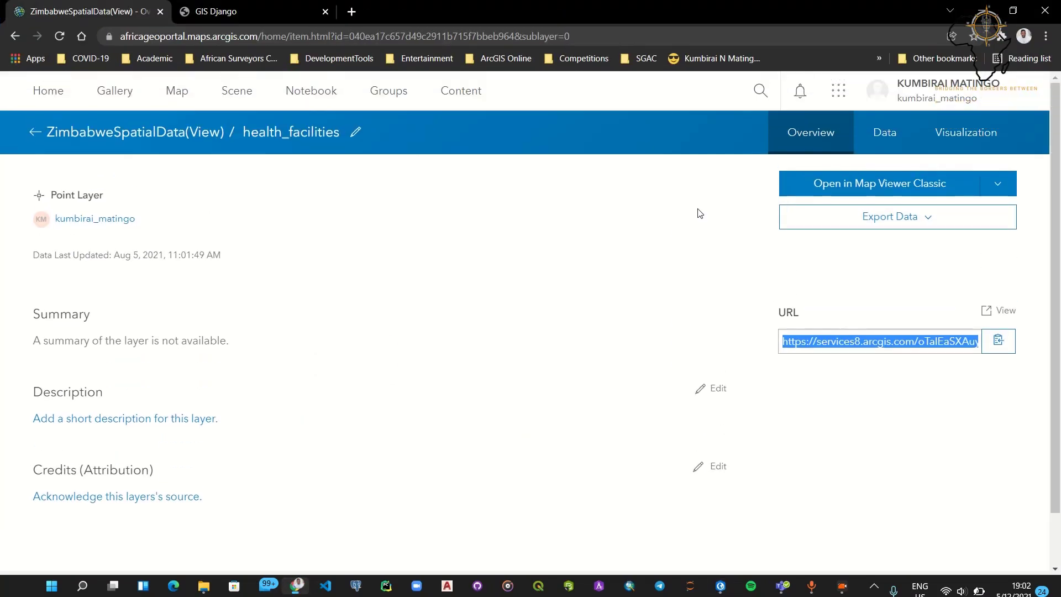
left_click(952, 89)
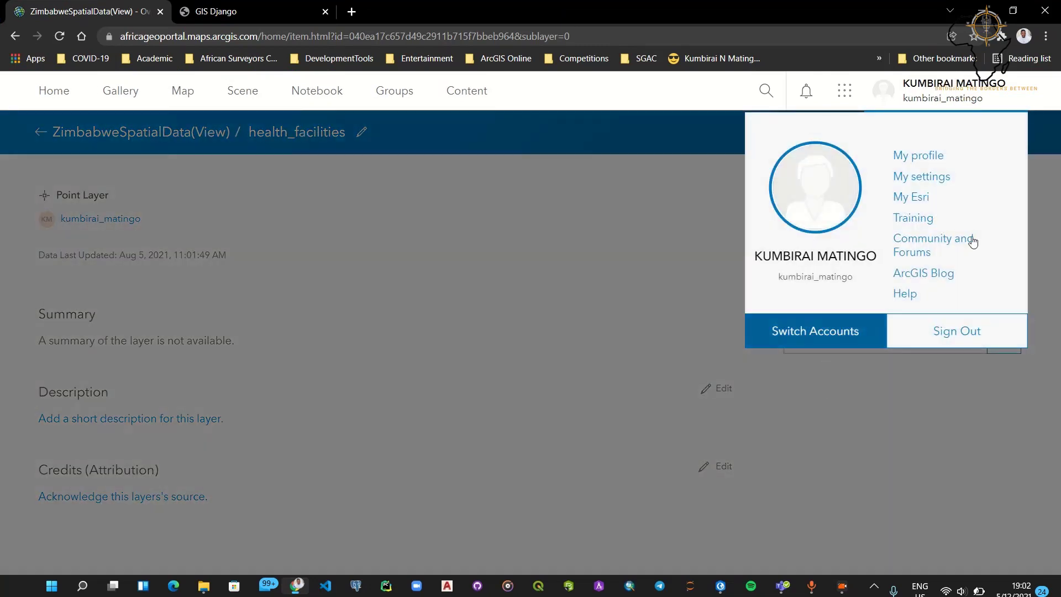
left_click(540, 283)
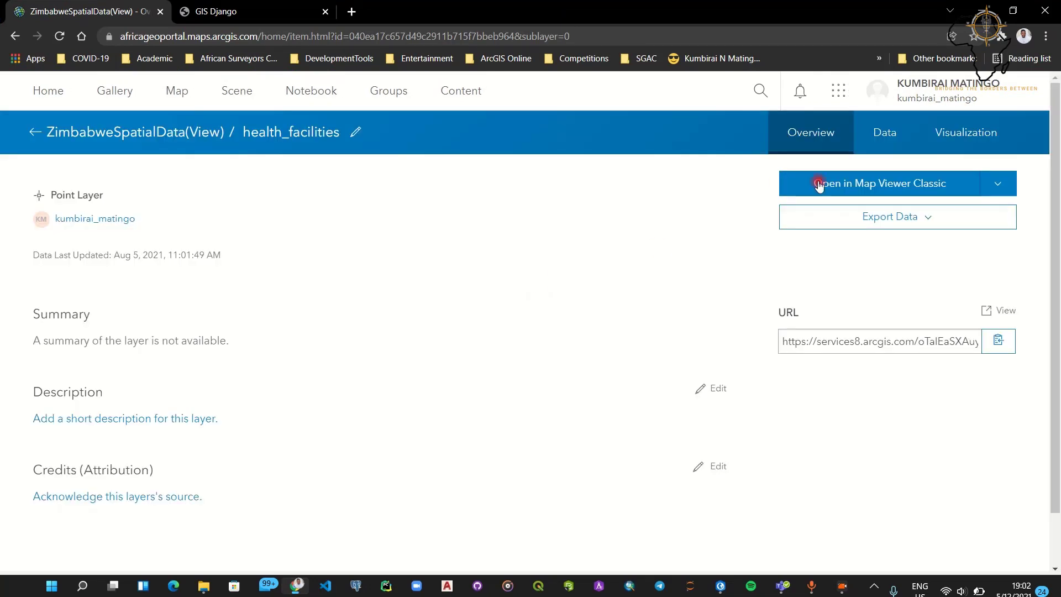
left_click(723, 589)
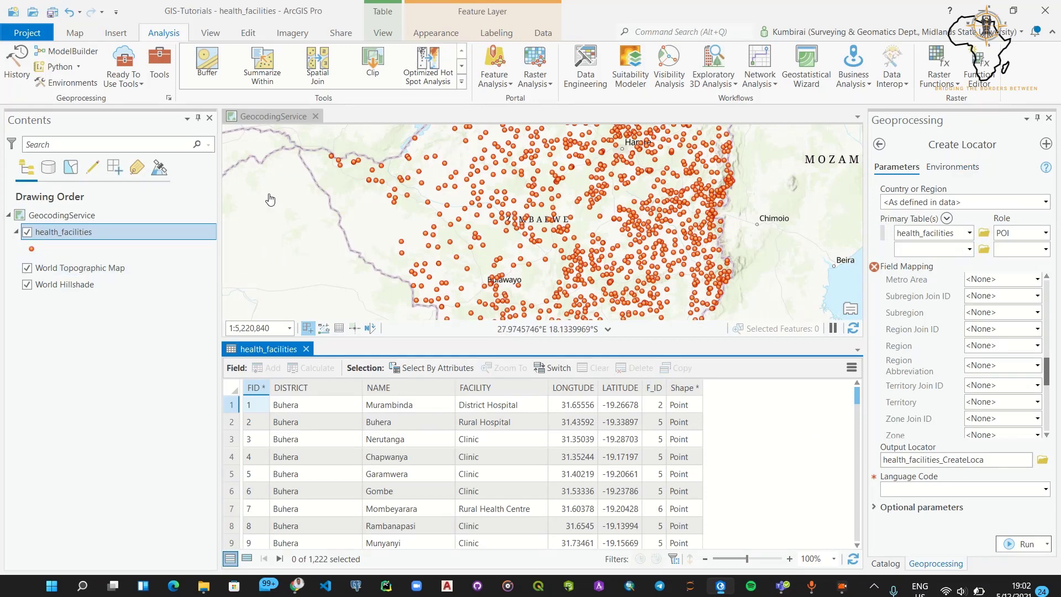
right_click(125, 231)
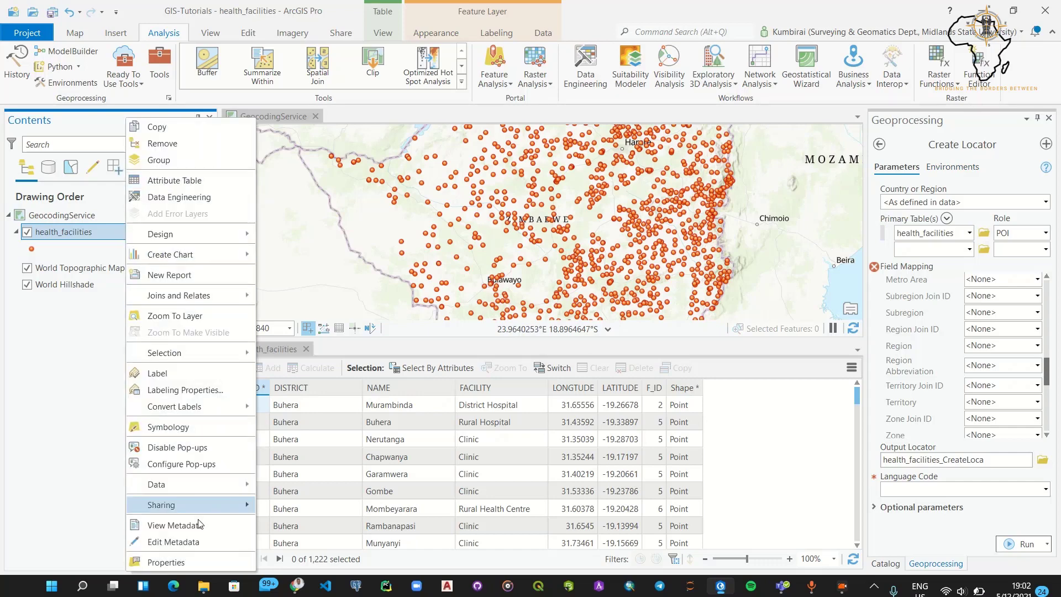
mouse_move(202, 489)
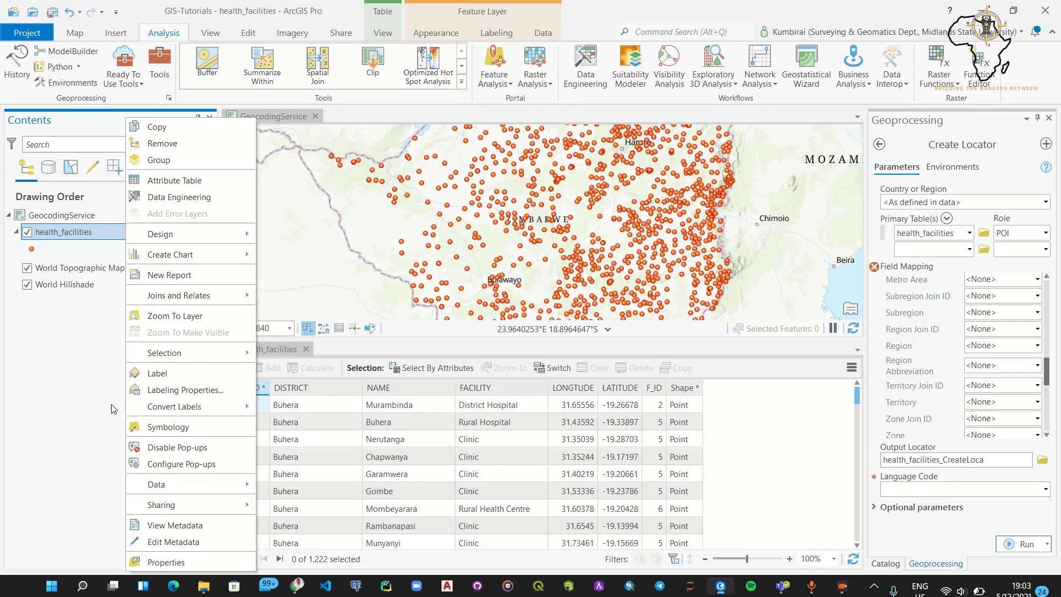
mouse_move(132, 361)
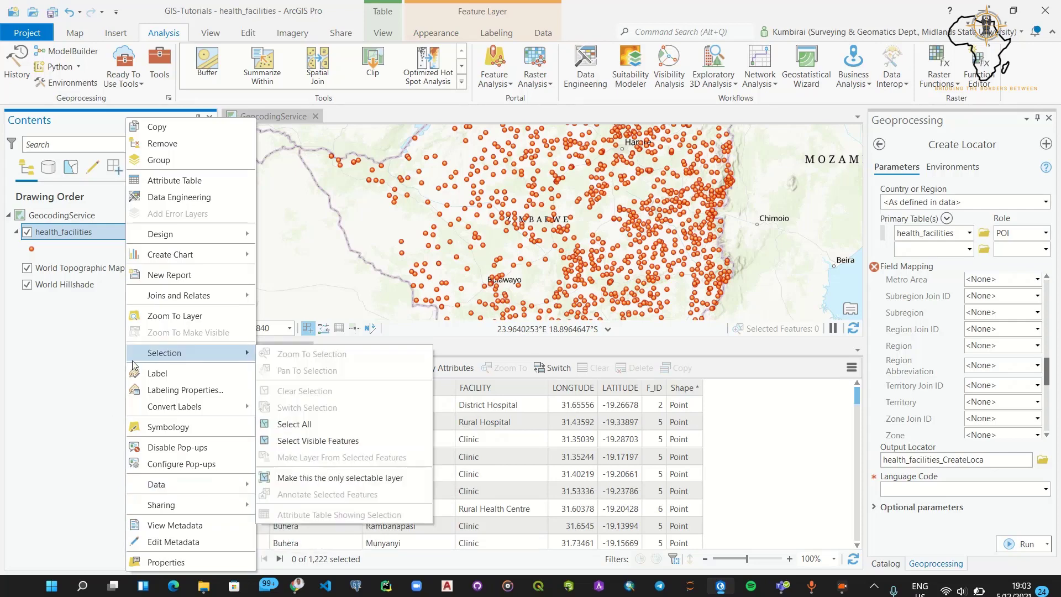
left_click(171, 294)
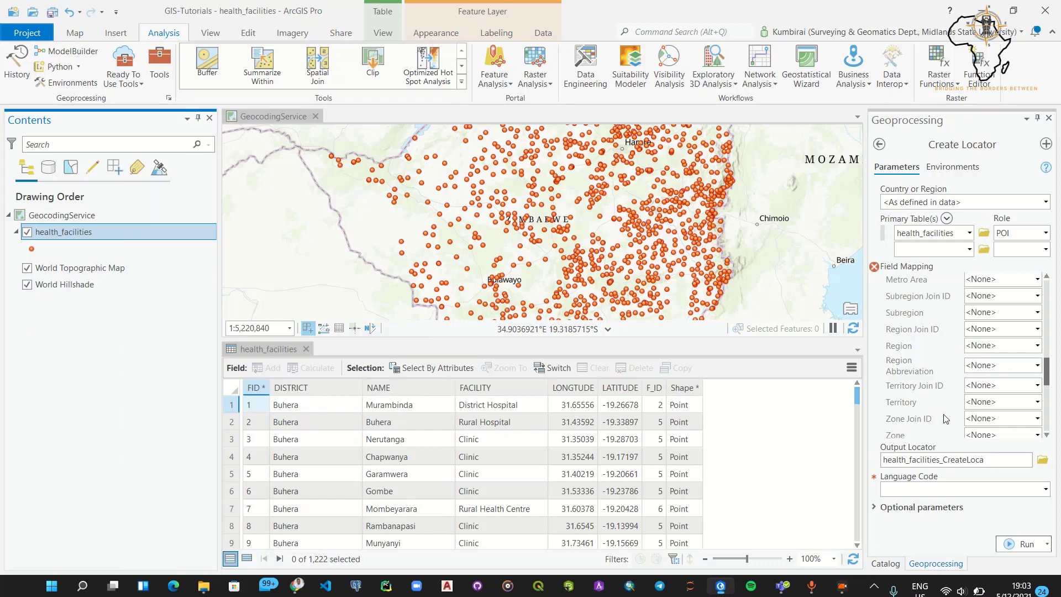
Step: Map the required Country Code entry of the POI role to the F_ID field
scroll(947, 419, "down", 3)
left_click(1019, 369)
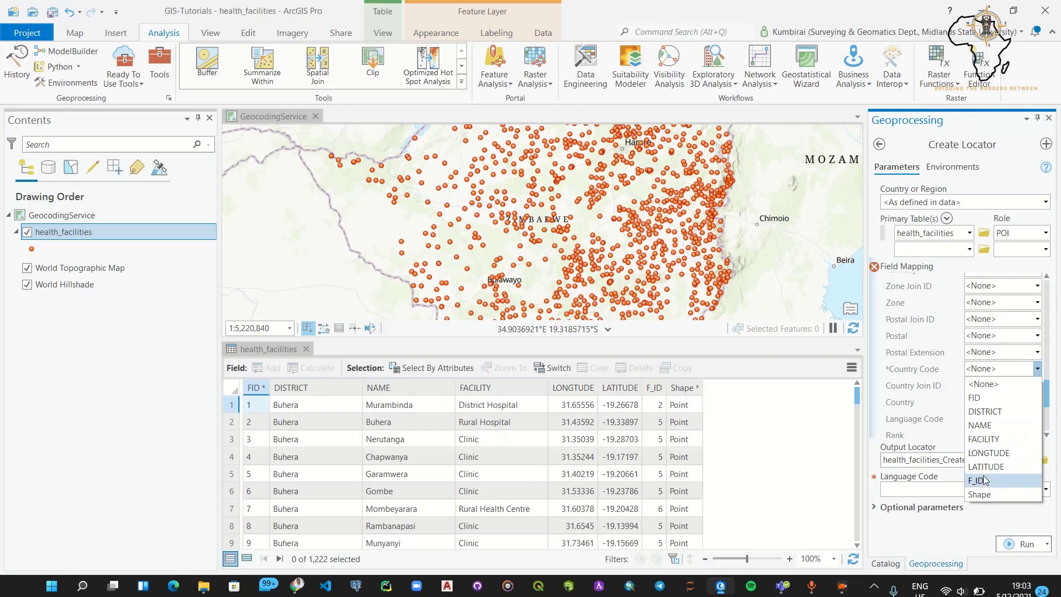
left_click(983, 481)
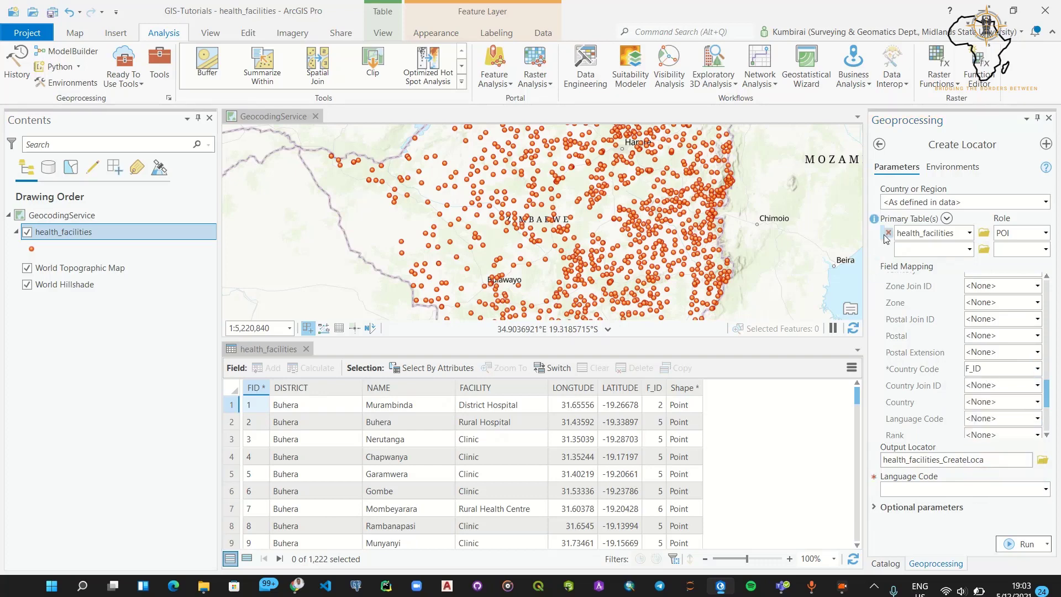
left_click(874, 268)
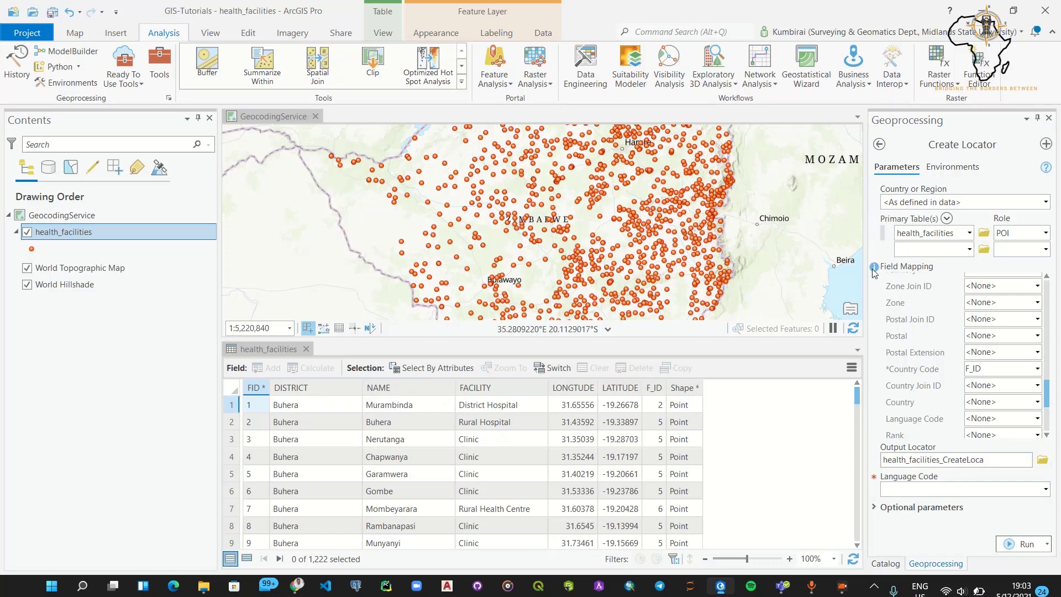
scroll(926, 382, "down", 2)
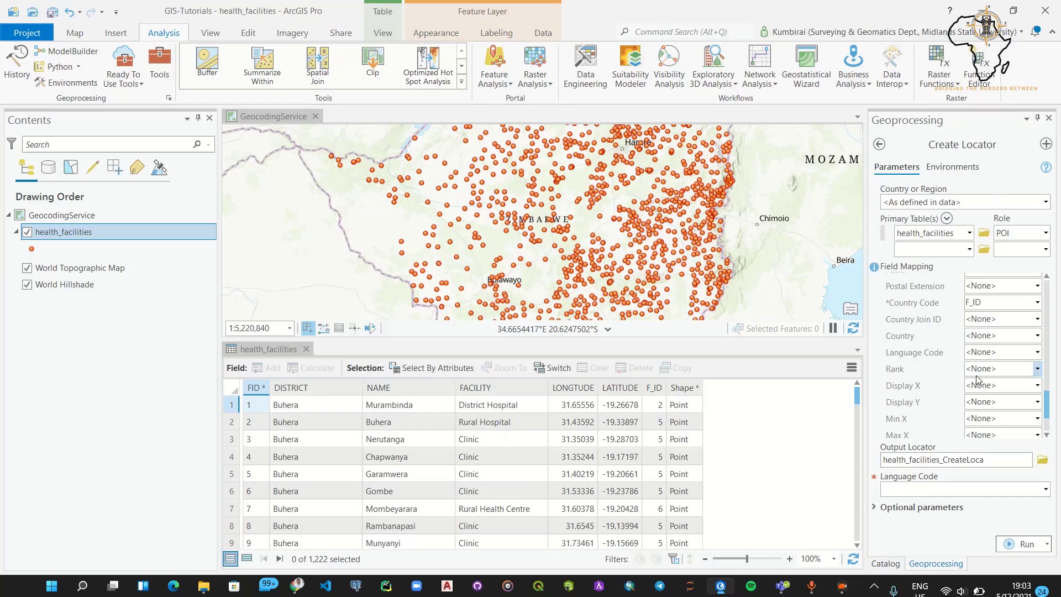
Step: Set the language code of the locator to English
left_click(916, 489)
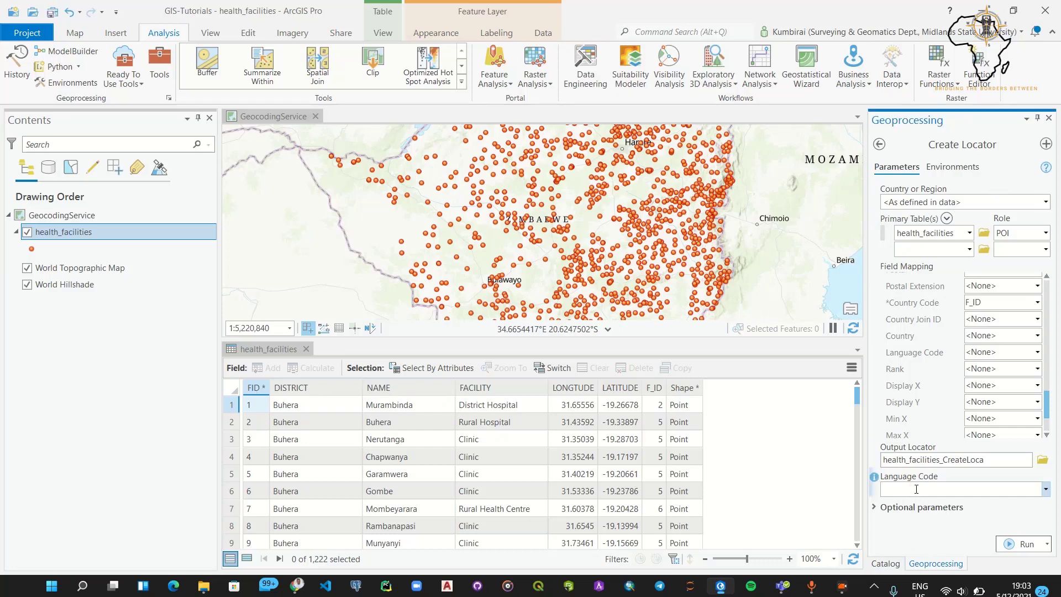
type("ZW")
key("BackSpace")
key("BackSpace")
key("BackSpace")
left_click(1046, 490)
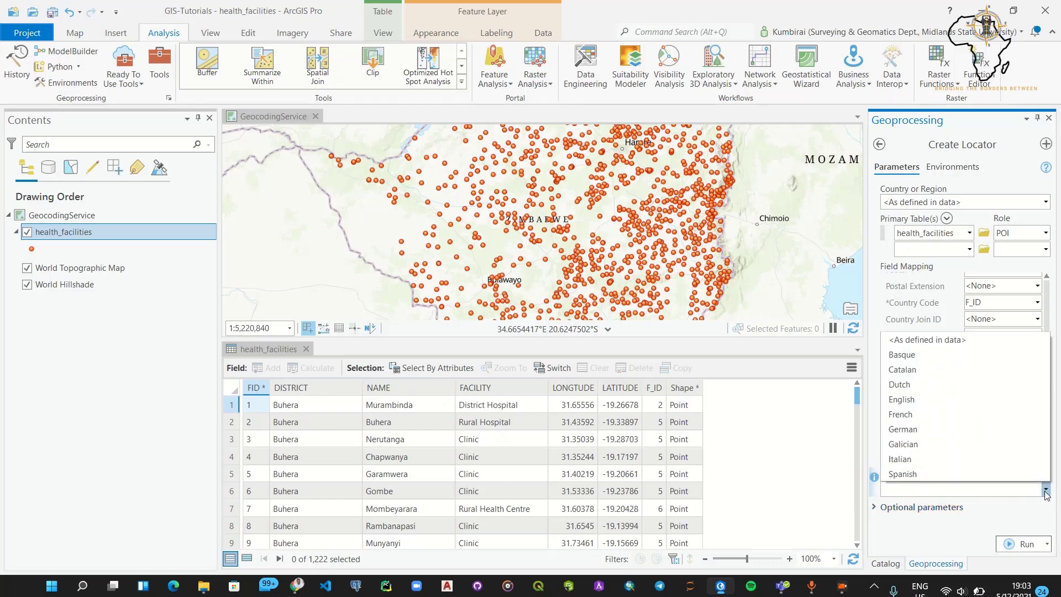
type("English")
left_click(1046, 491)
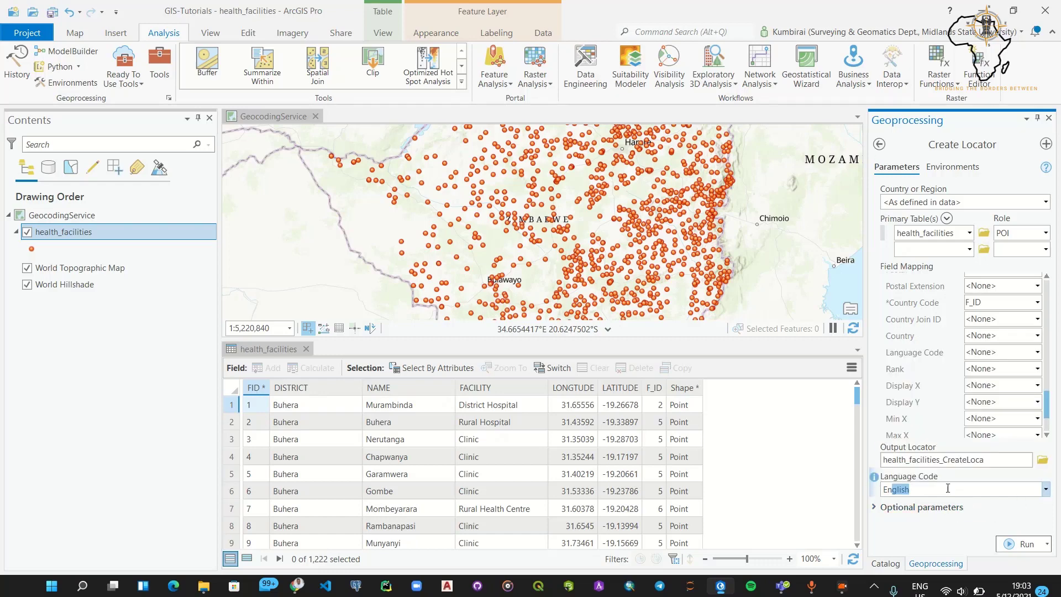
Step: Review the optional parameters of the locator and run the Create Locator tool
left_click(898, 507)
scroll(943, 484, "down", 3)
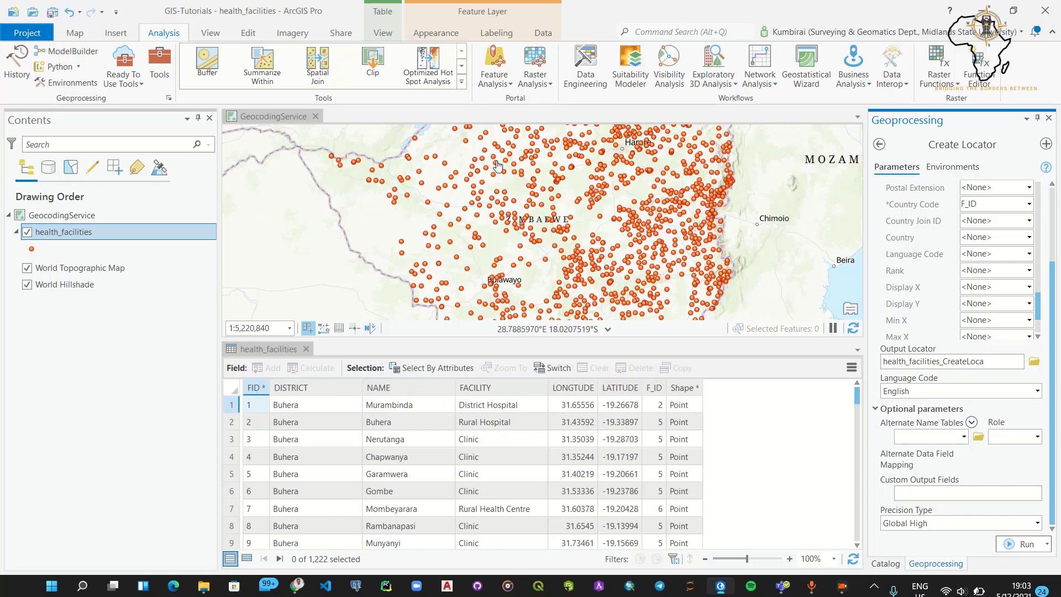
left_click(877, 410)
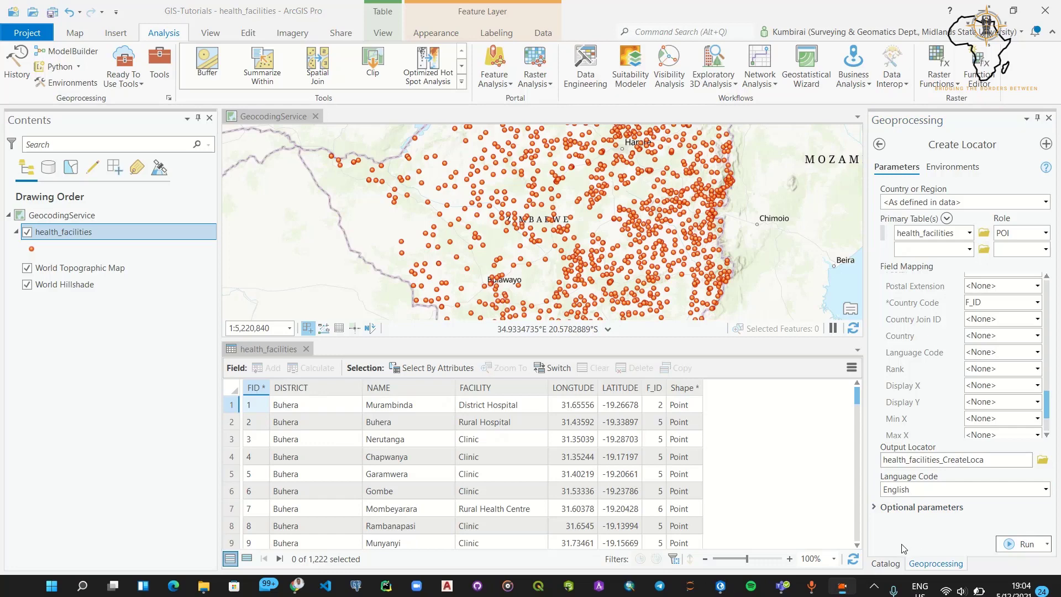
left_click(1017, 544)
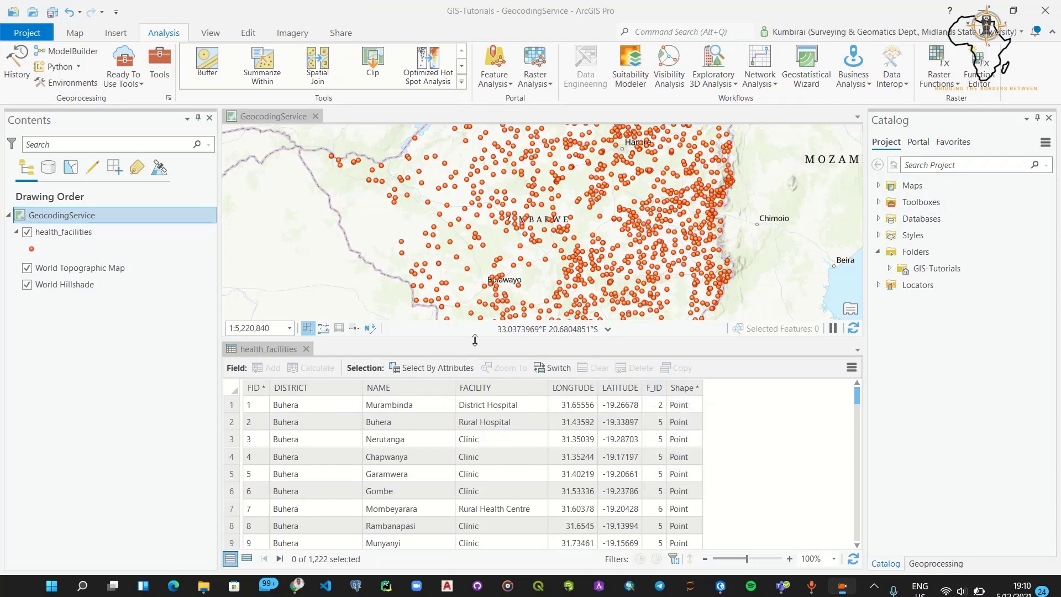
Step: Close the health_facilities attribute table to give the map the full view
left_click_drag(475, 340, 475, 429)
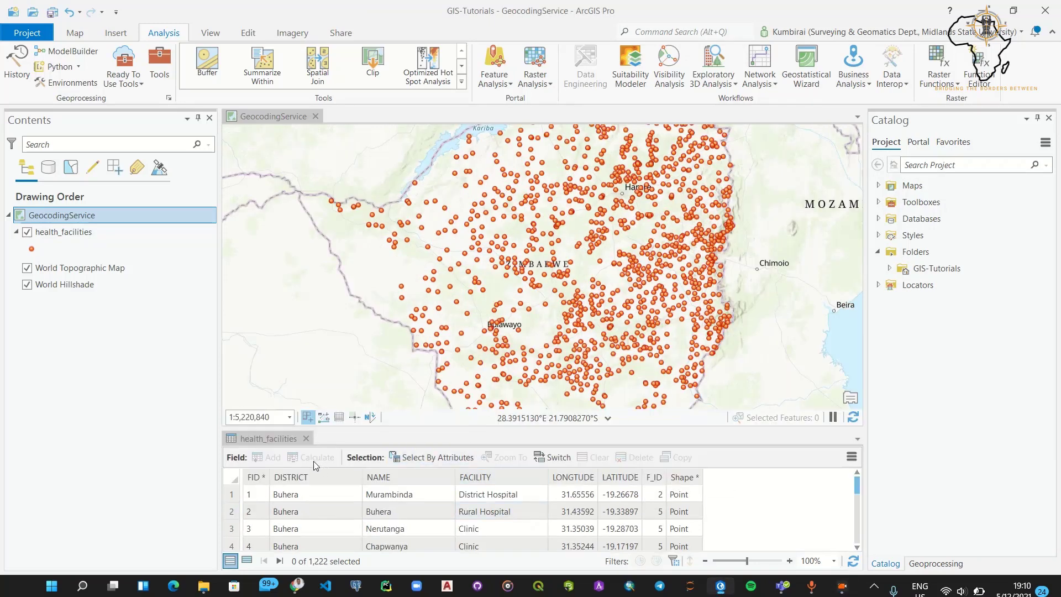
left_click(305, 438)
left_click(753, 349)
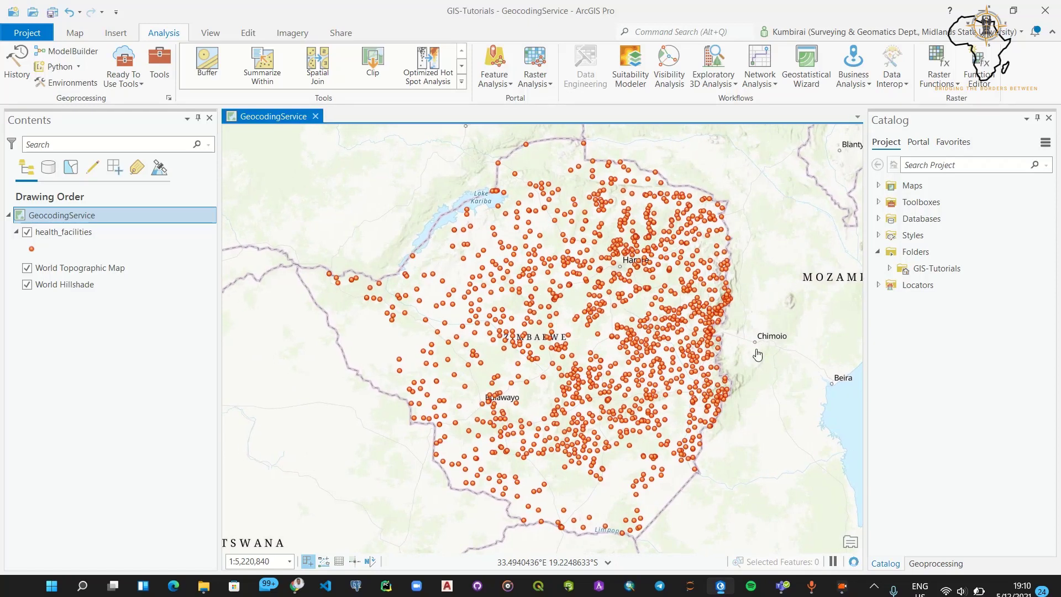
Step: Add a folder connection to the Data folder inside MoHCC > Health-Facilities
left_click(923, 255)
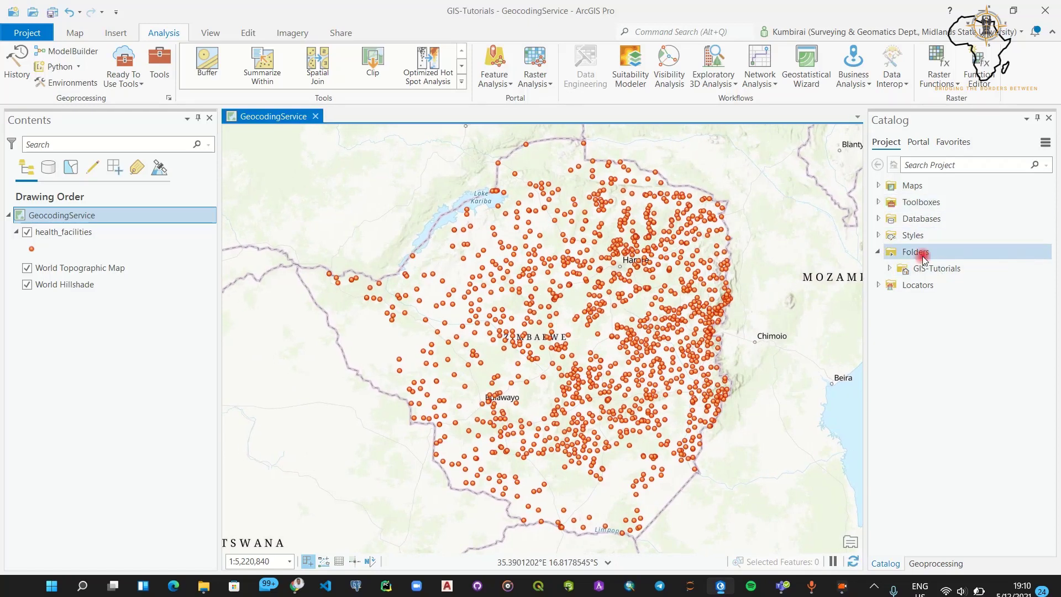
right_click(925, 255)
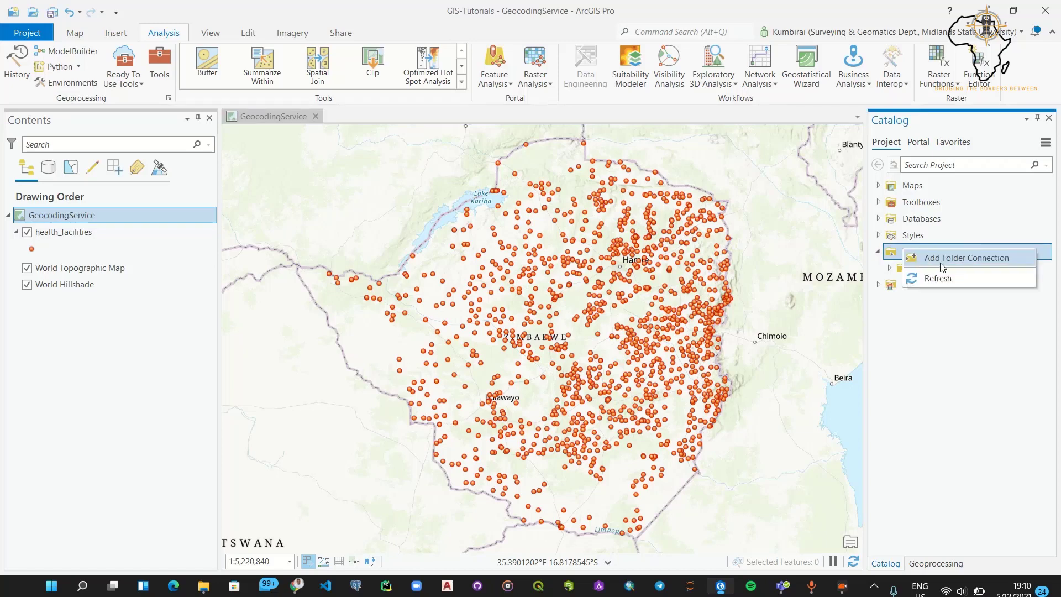
left_click(955, 258)
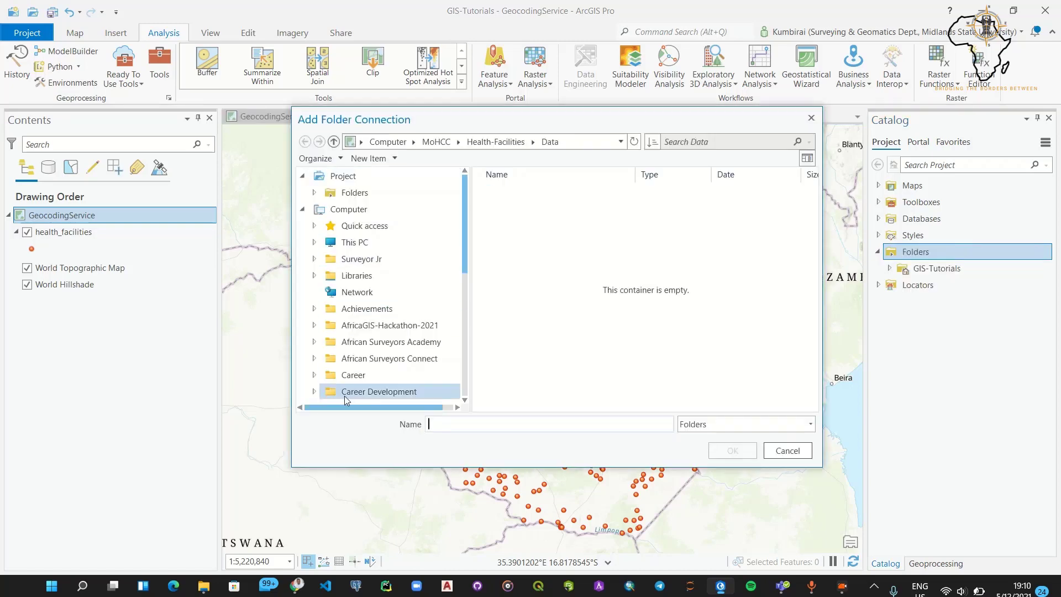
left_click(435, 142)
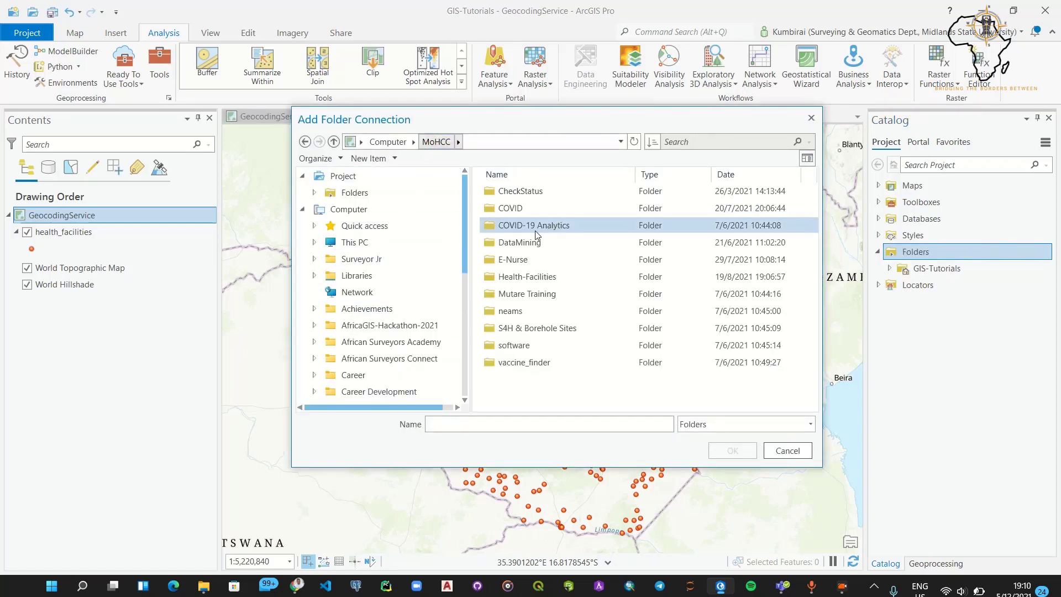
left_click(531, 274)
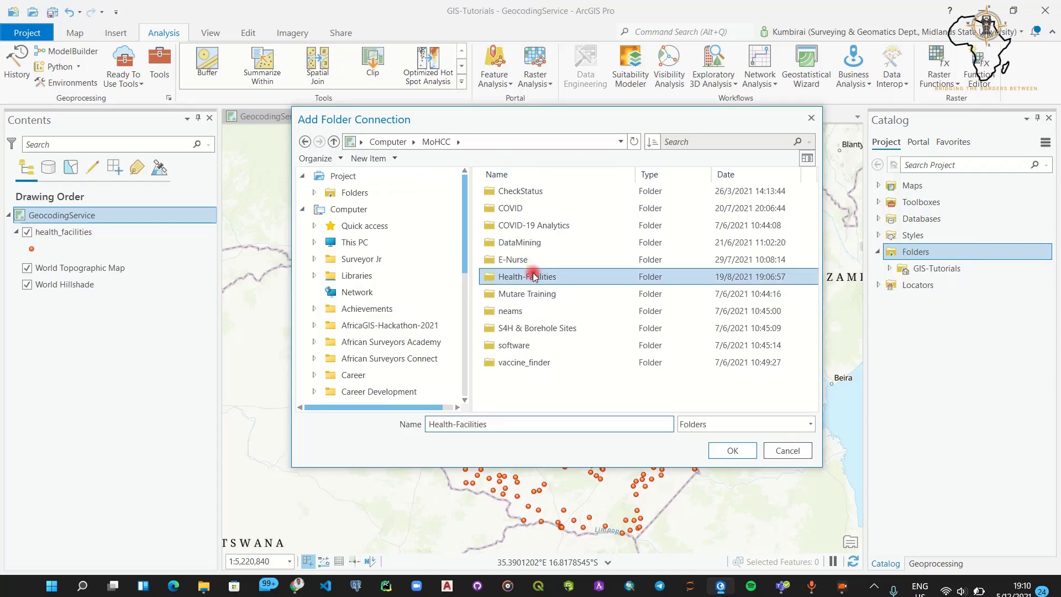
double_click(534, 275)
left_click(521, 197)
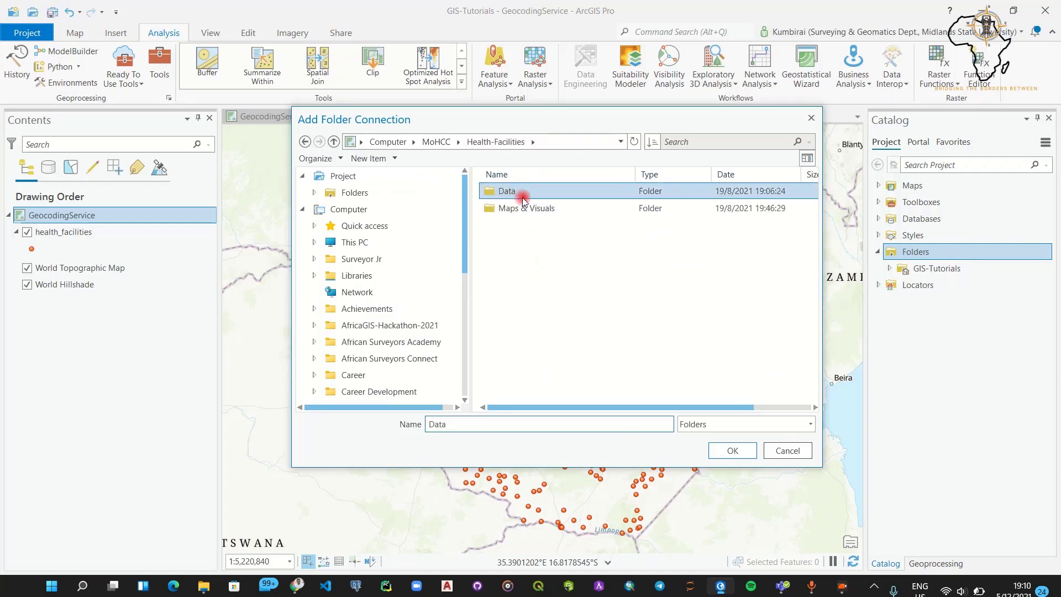
left_click(726, 448)
Step: Add the health_facilities.shp shapefile from the connected Data folder to the GeocodingService map
left_click(889, 284)
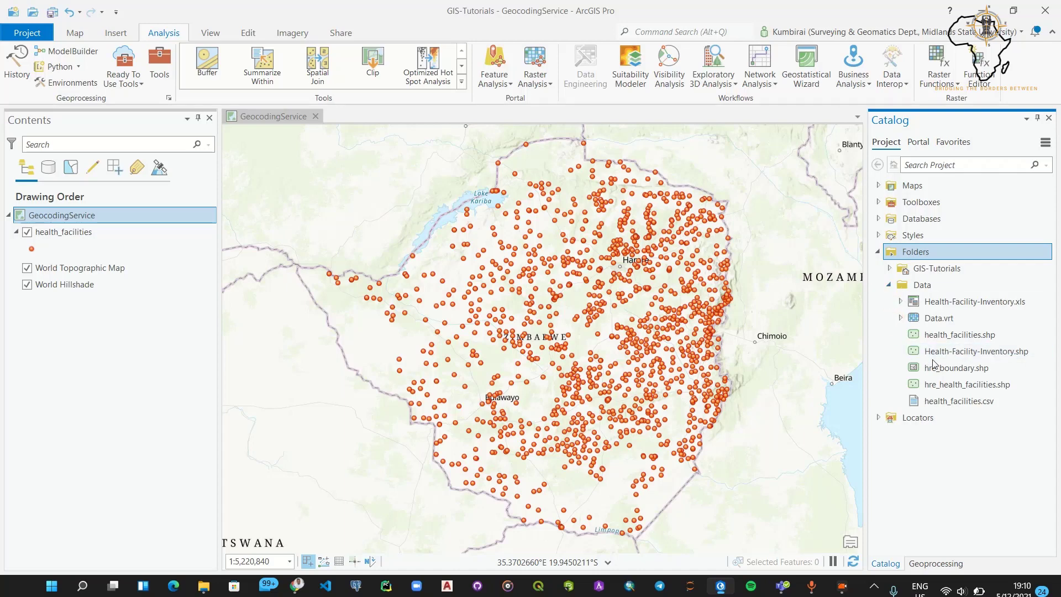
left_click(962, 335)
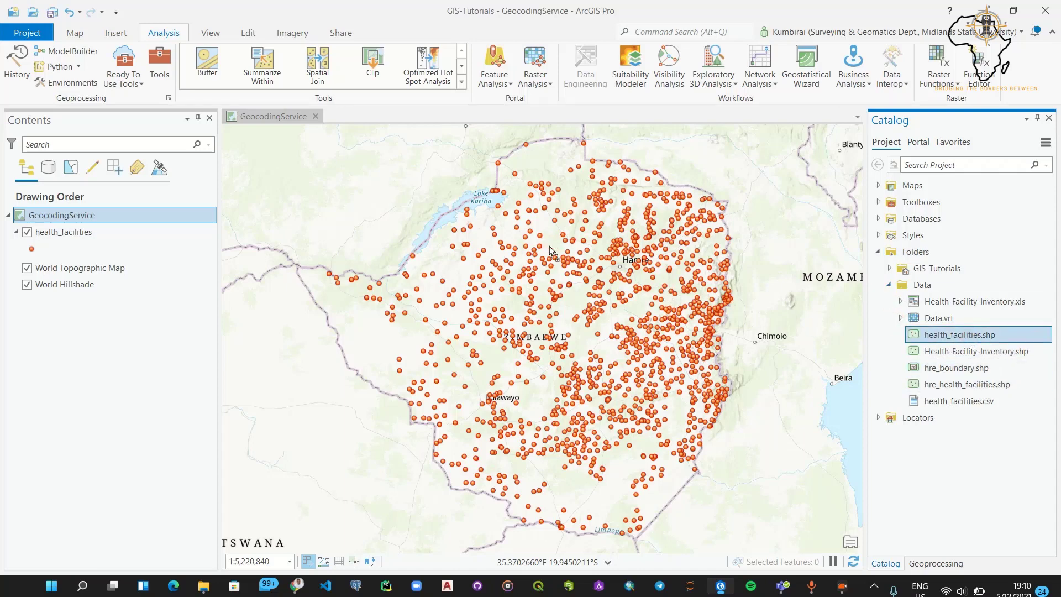
left_click_drag(552, 251, 552, 254)
Step: Remove the older health_facilities layer with the orange points from the map and select the remaining health_facilities layer
left_click(27, 265)
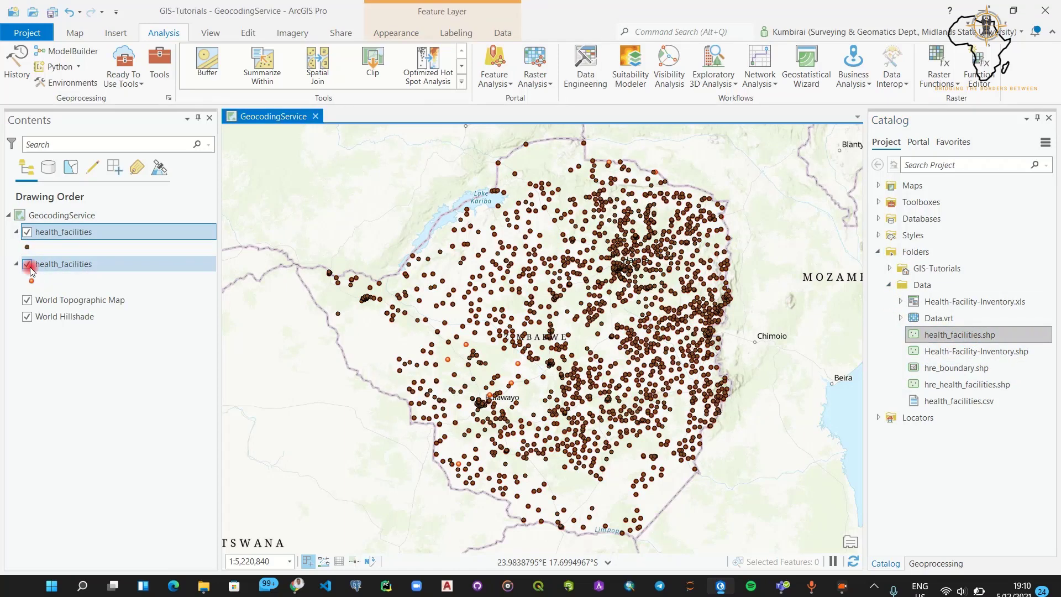
right_click(48, 265)
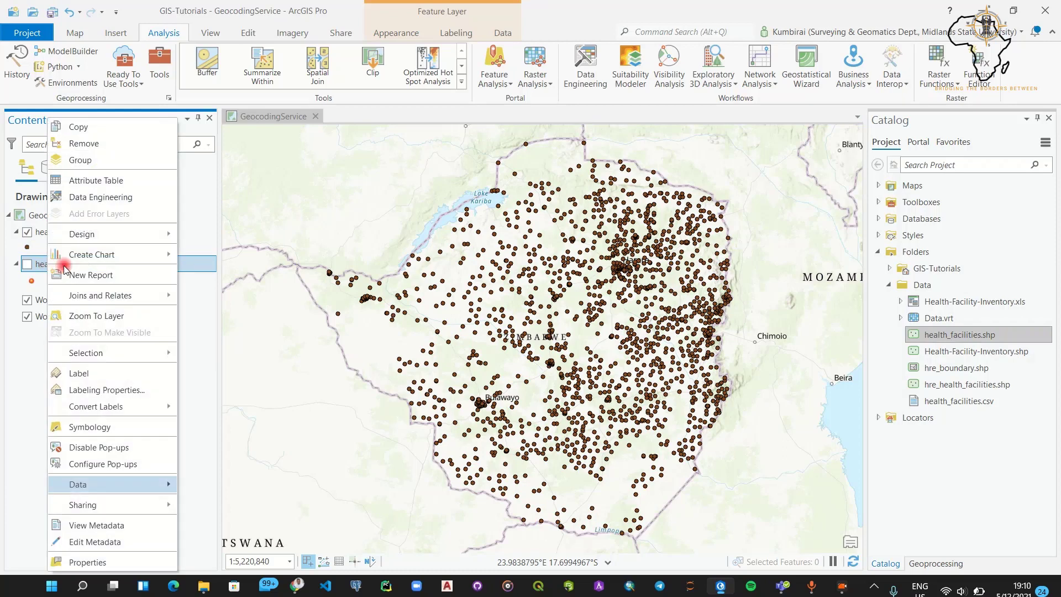
left_click(83, 145)
left_click(72, 232)
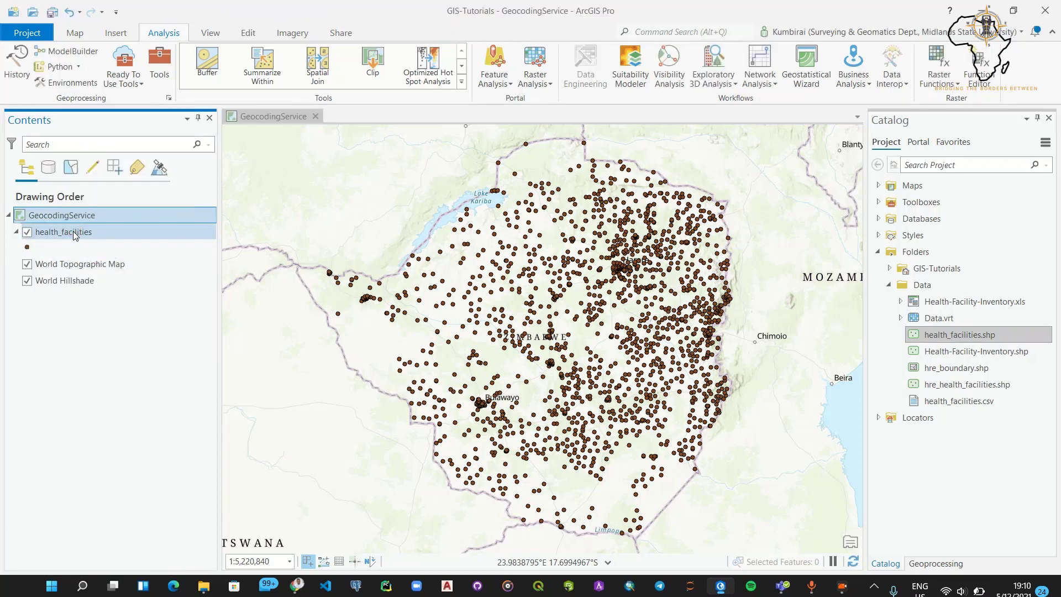
Step: Open the attribute table of the health_facilities layer to check its fields
right_click(90, 236)
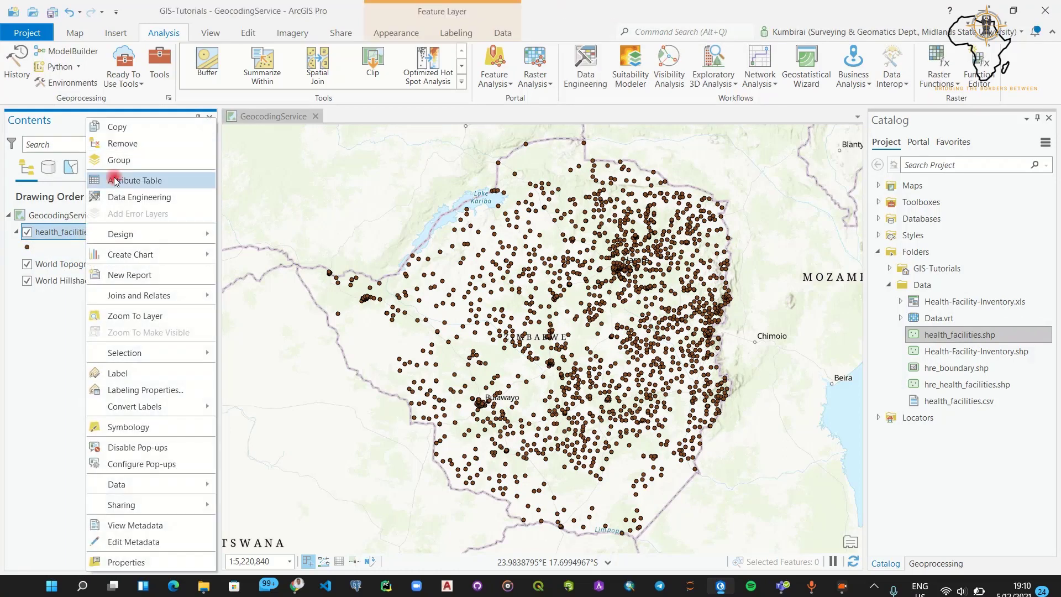
left_click(116, 181)
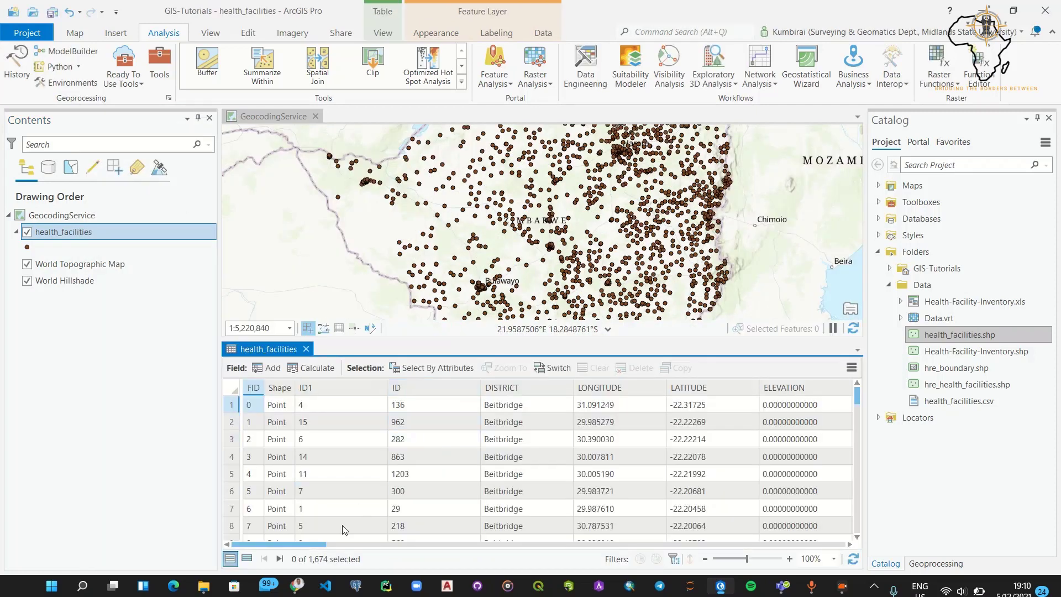
left_click_drag(310, 547, 326, 533)
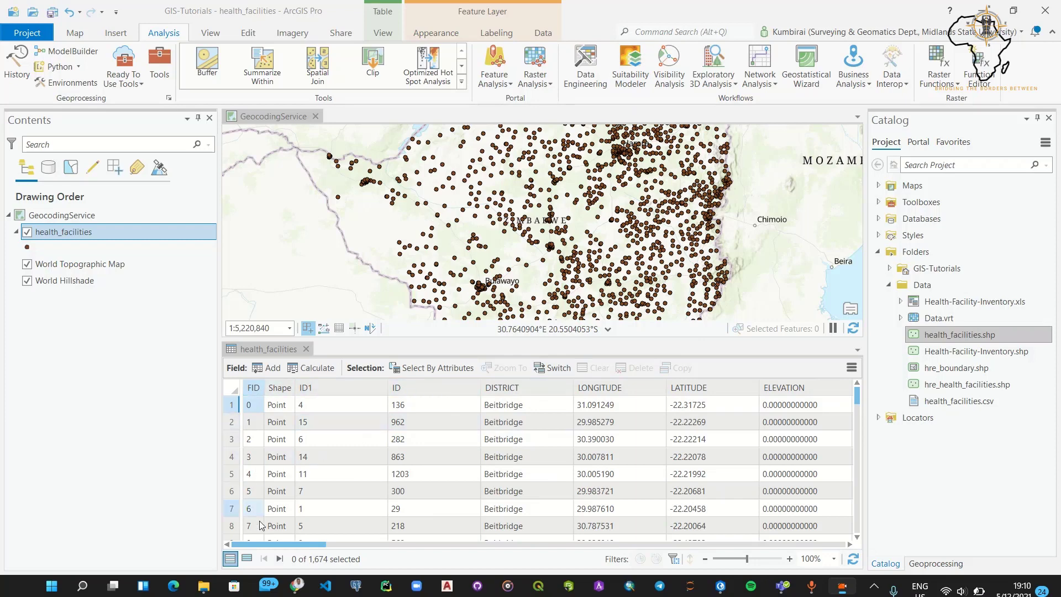
Step: Add a new field named CountryCo to the health_facilities layer
left_click(269, 369)
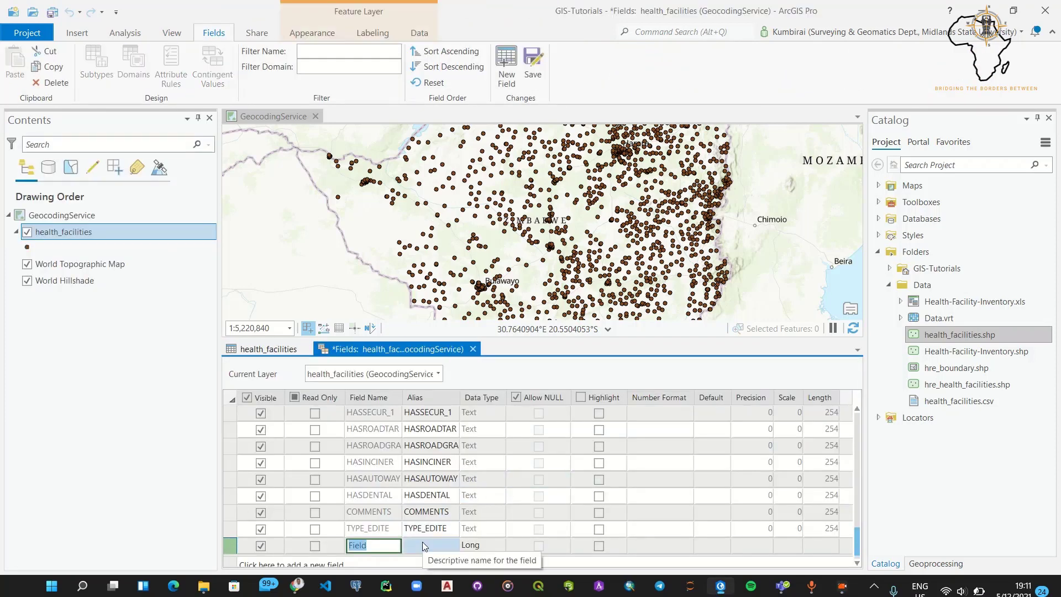
type("COuntry")
key("BackSpace")
key("BackSpace")
key("BackSpace")
key("BackSpace")
key("BackSpace")
key("BackSpace")
type("ountryCode")
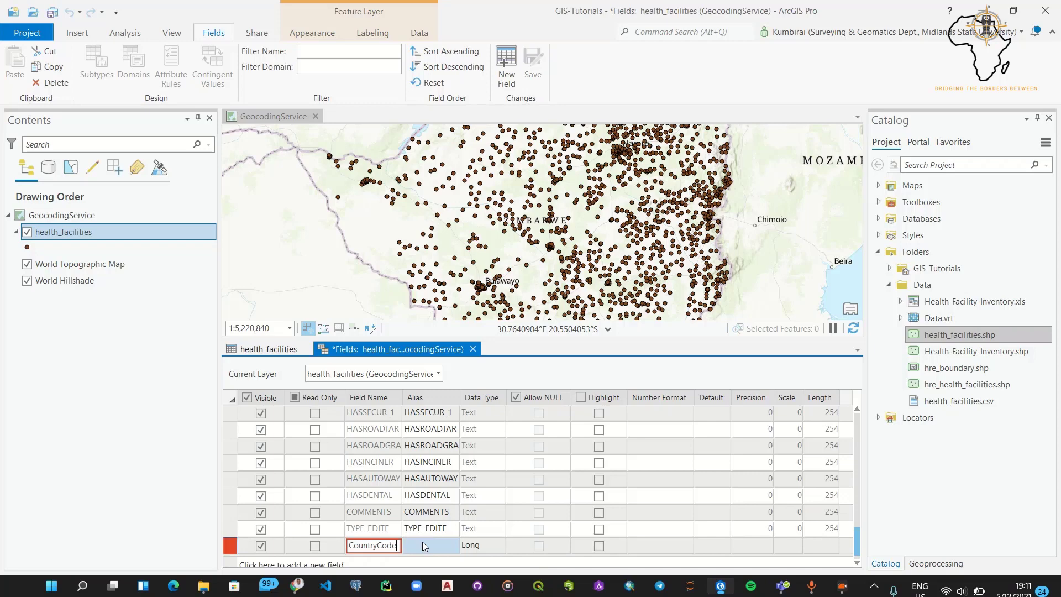
key("BackSpace")
key("BackSpace")
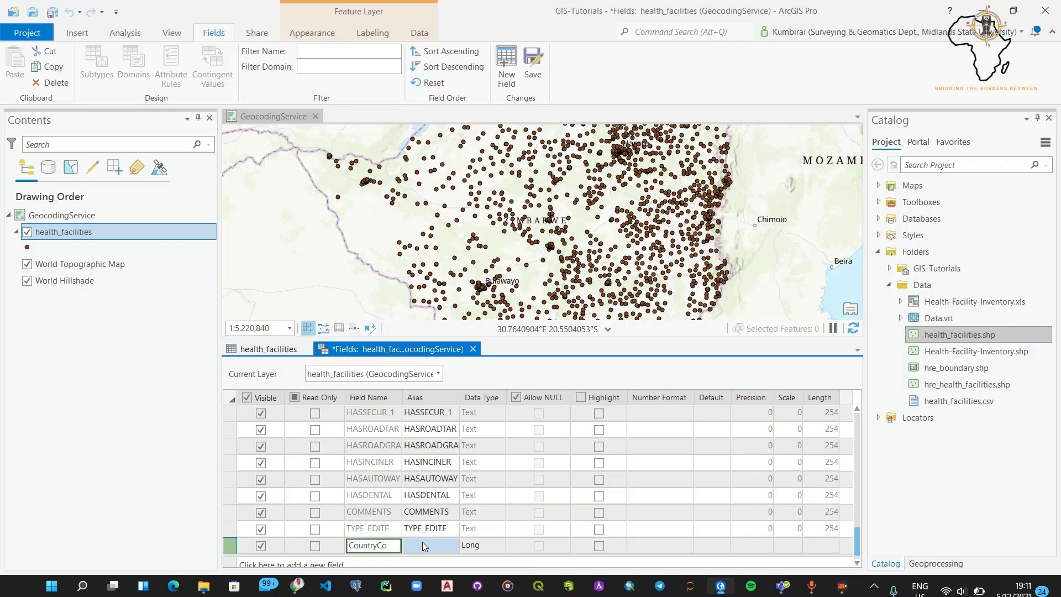
Step: Give the CountryCo field the alias Country-Code and set its data type to Text
left_click(423, 544)
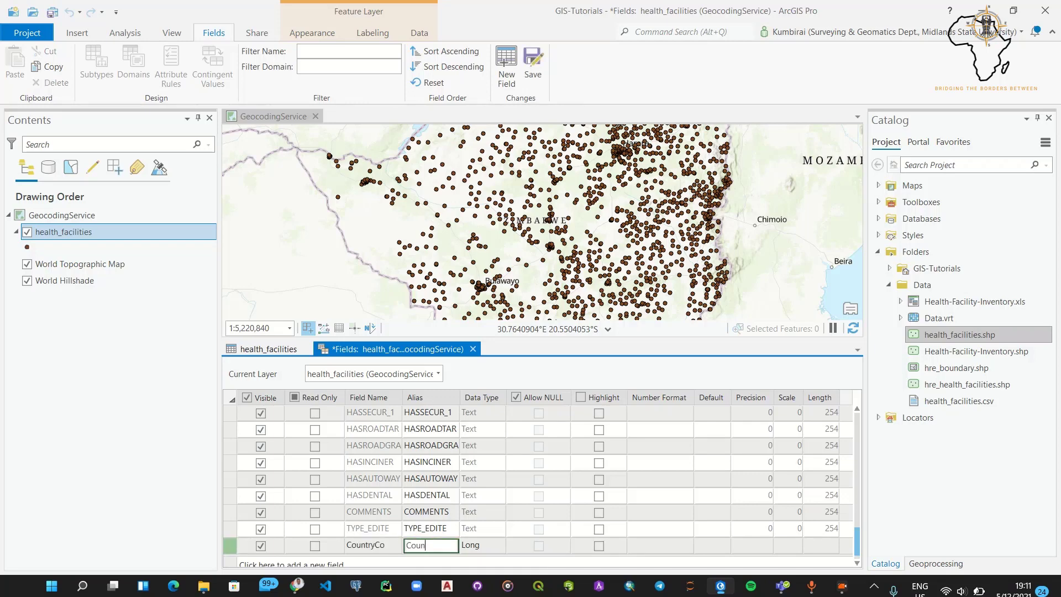
type("Country-Code")
key("Return")
double_click(480, 529)
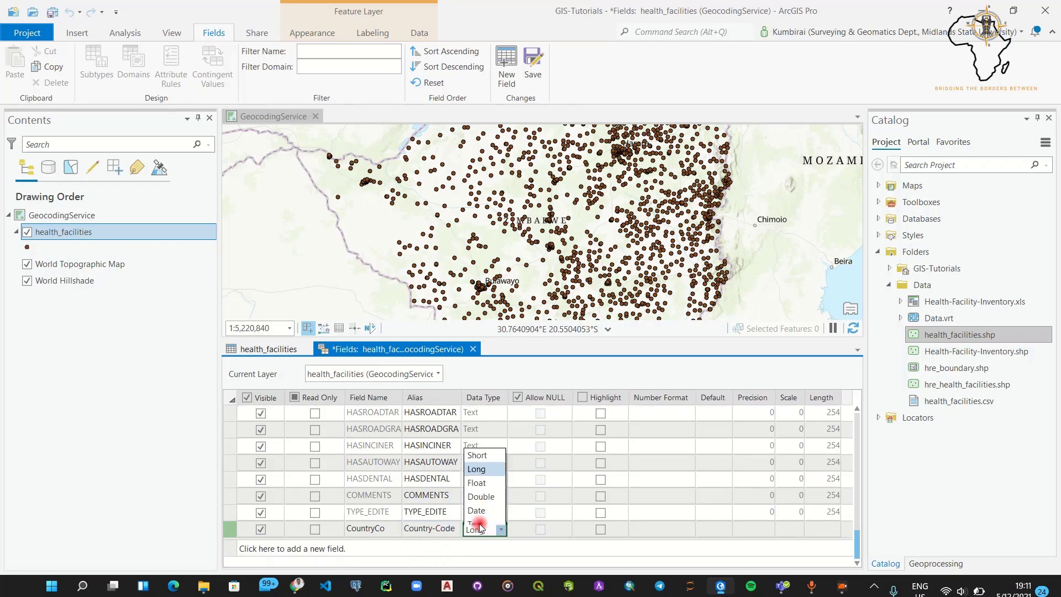
left_click(476, 523)
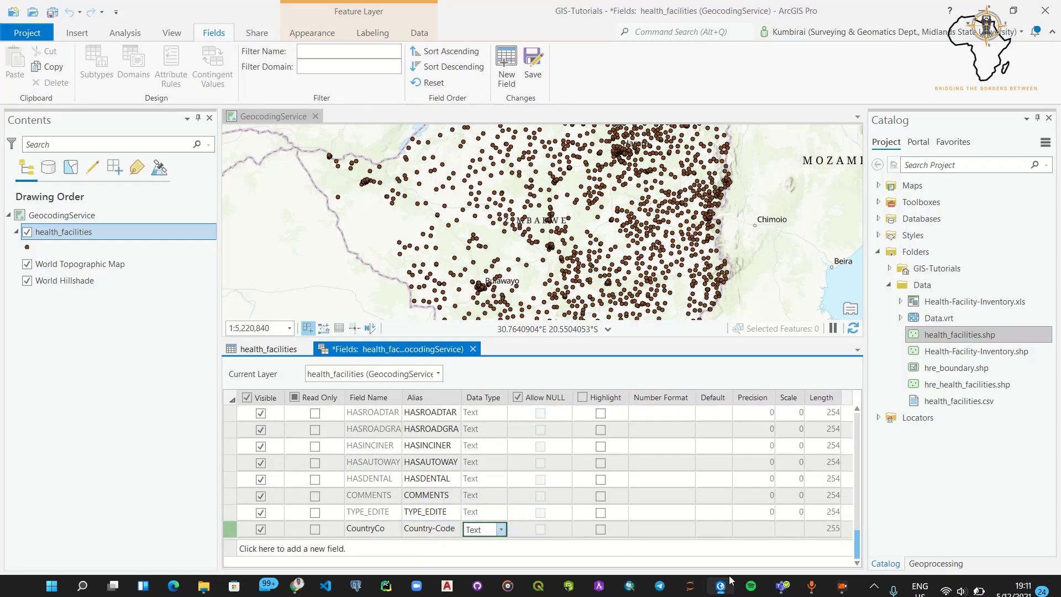
Step: Save the field changes of the health_facilities layer and close its fields view
left_click(720, 539)
left_click(720, 534)
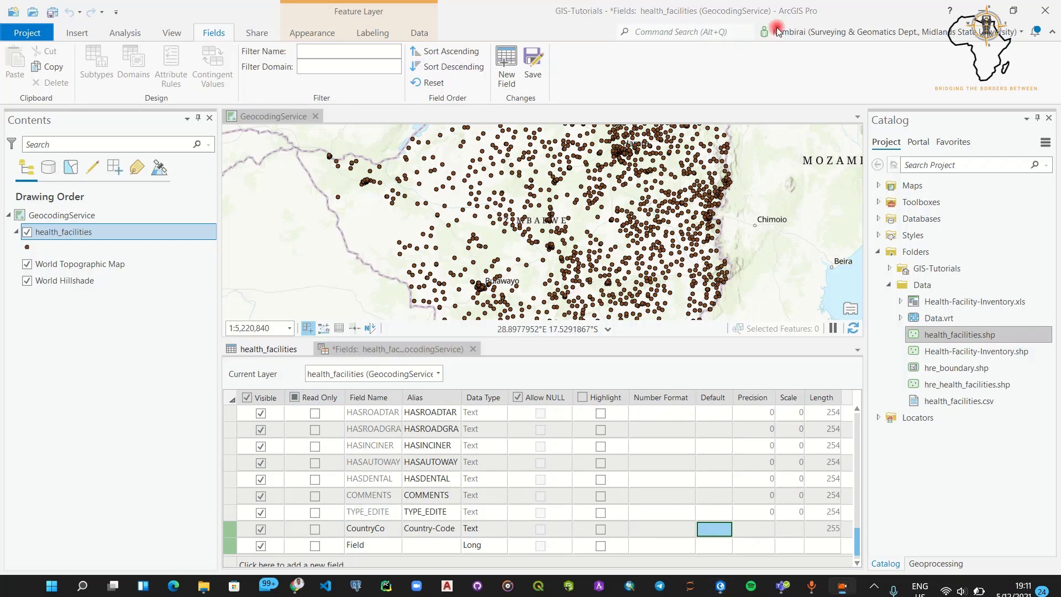
left_click(539, 64)
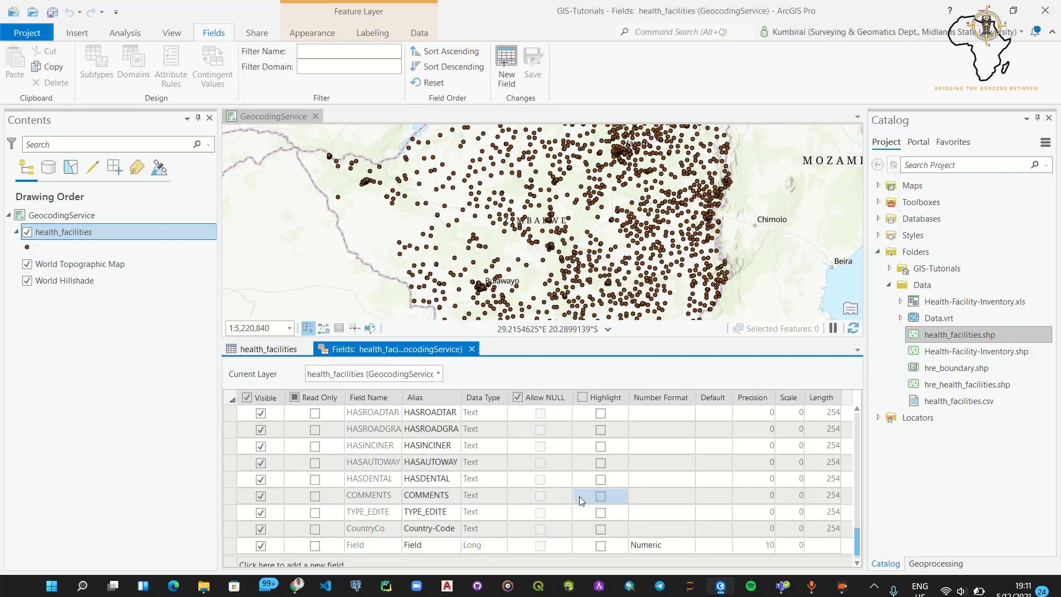
left_click(472, 350)
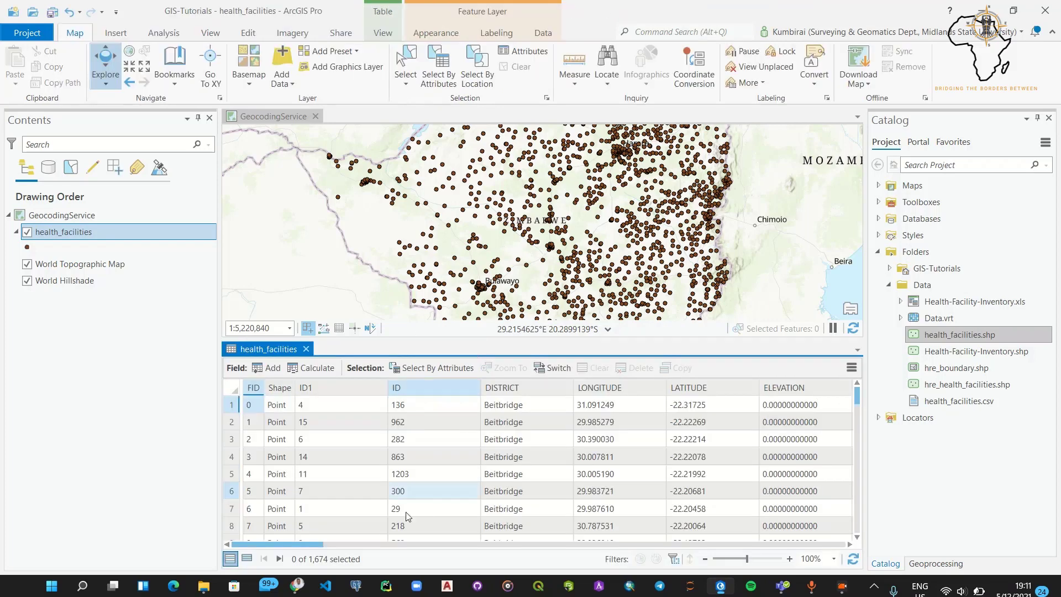
Step: Calculate the Country-Code field as 'ZWE' for all records of the health_facilities table
scroll(818, 517, "right", 10)
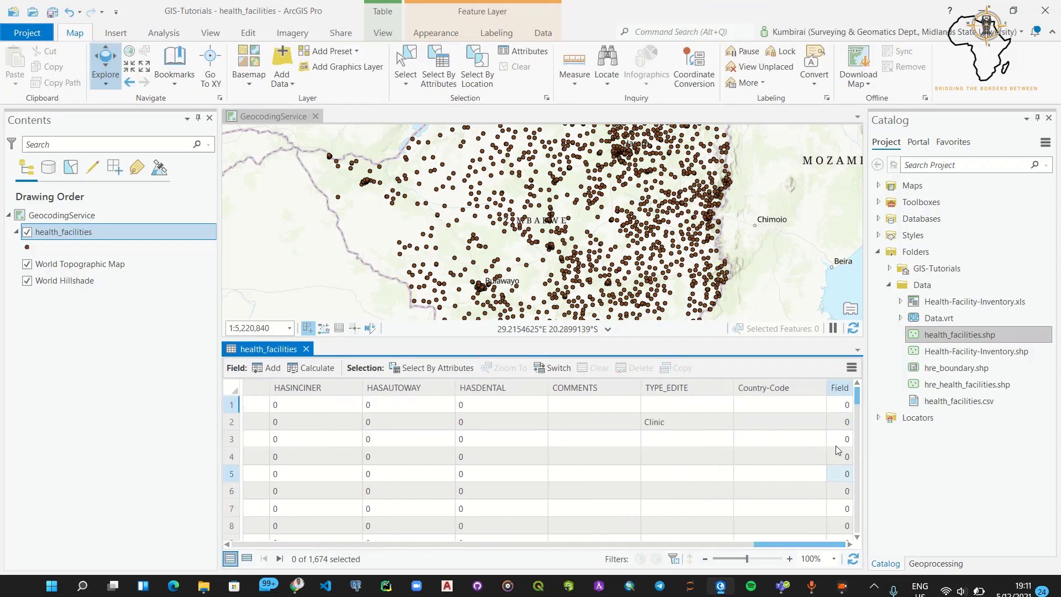
left_click(792, 387)
right_click(792, 387)
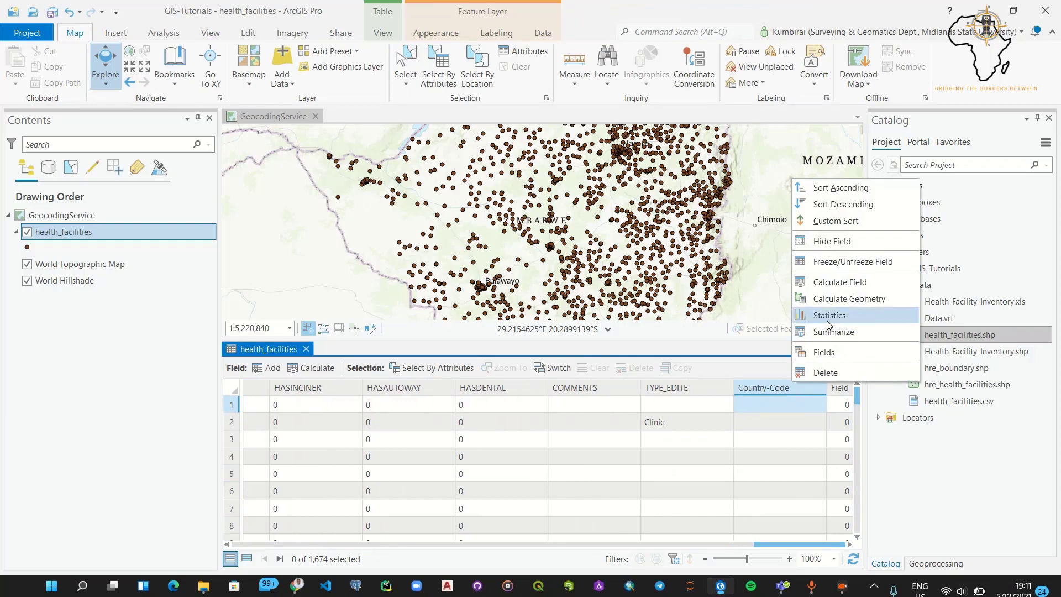
left_click(832, 282)
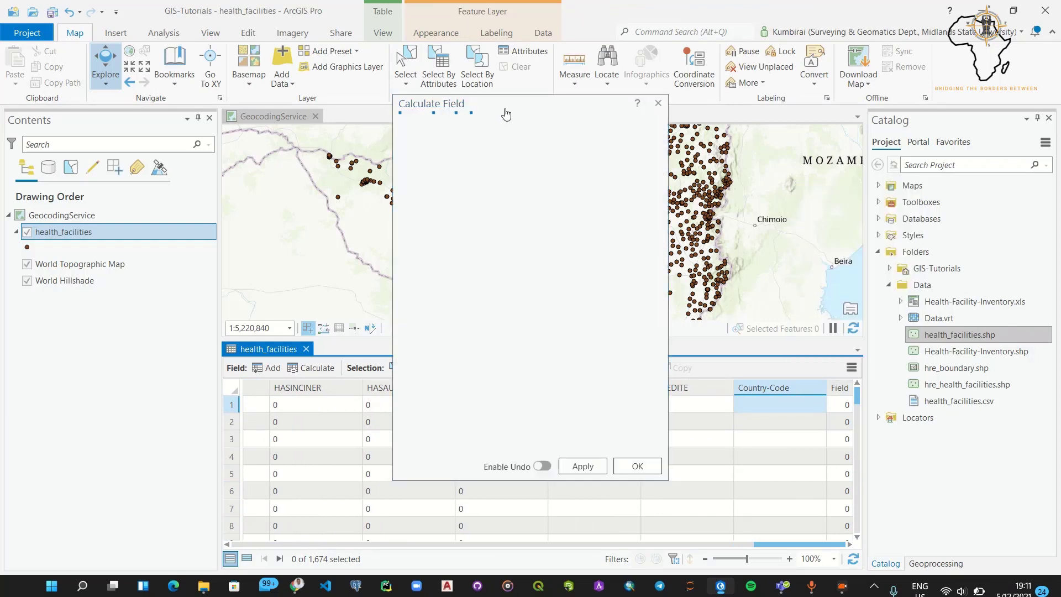
left_click_drag(513, 109, 538, 108)
left_click(475, 410)
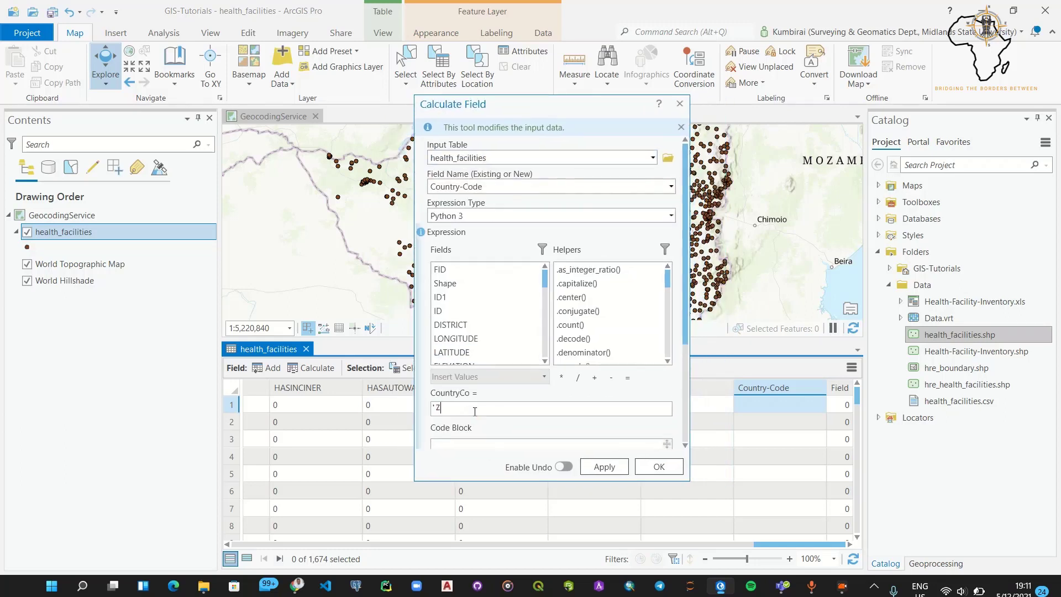
left_click(606, 467)
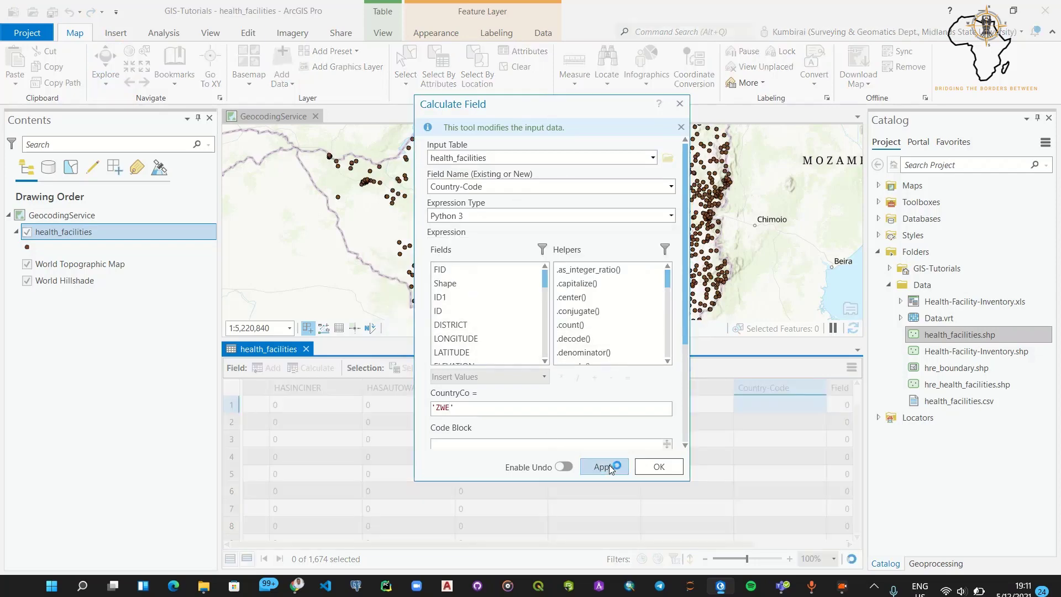
left_click(670, 463)
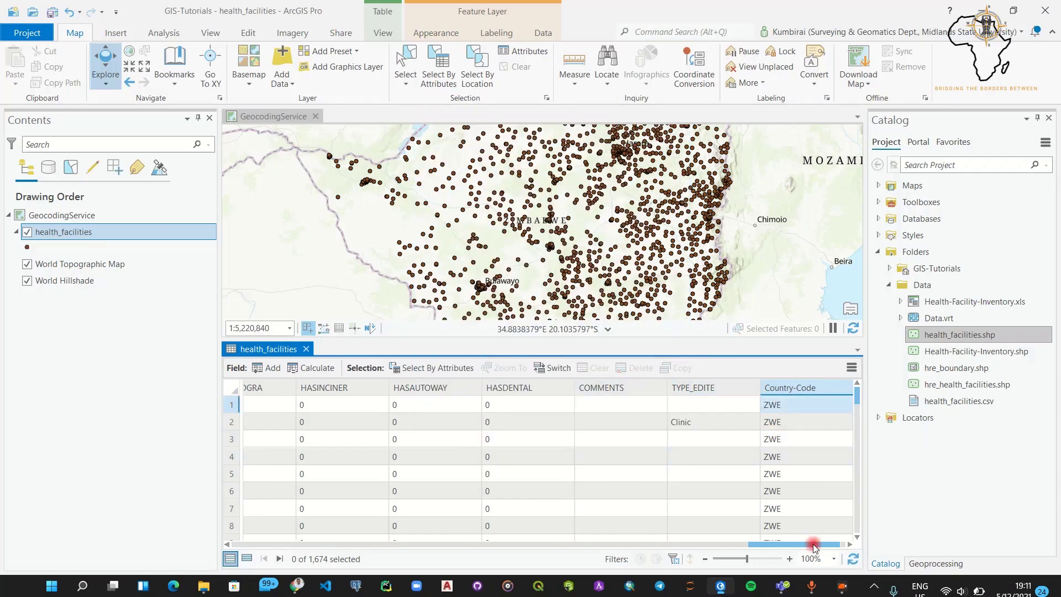
left_click_drag(814, 547, 820, 547)
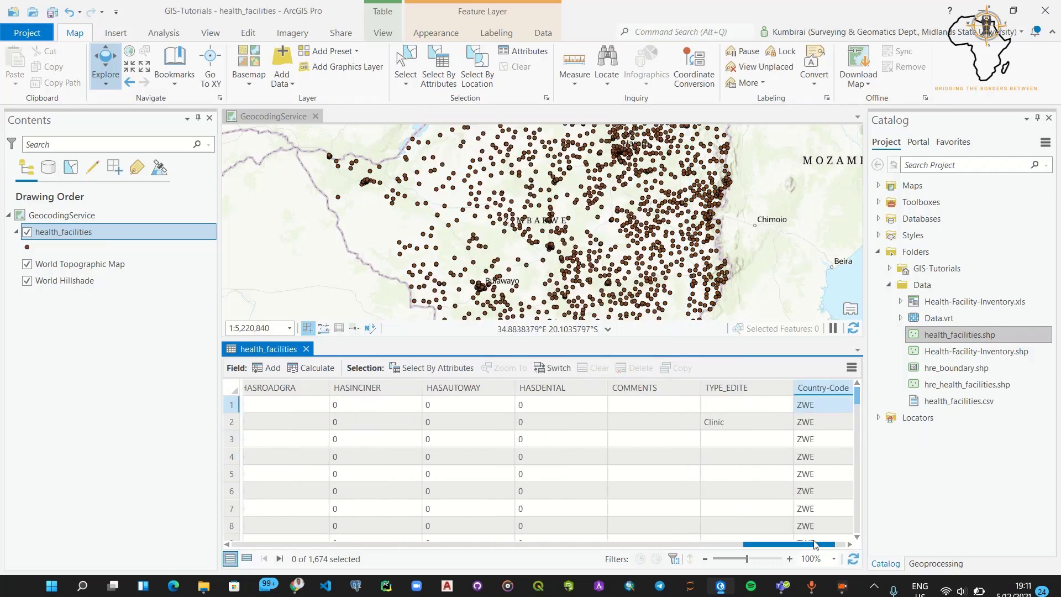
Step: Return to the Create Locator tool and reselect health_facilities as the primary table
left_click(937, 563)
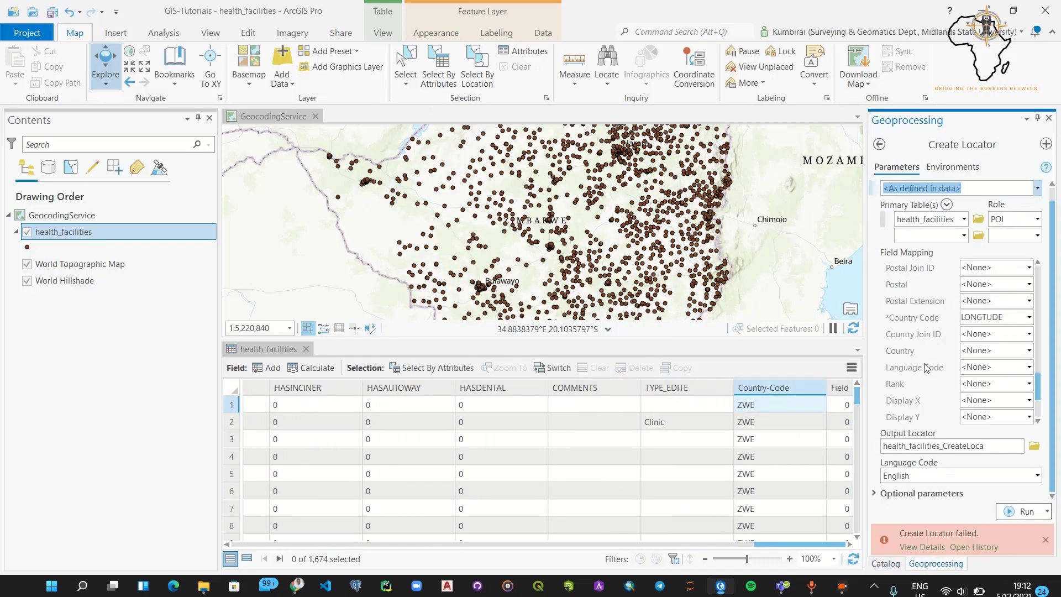
left_click(963, 221)
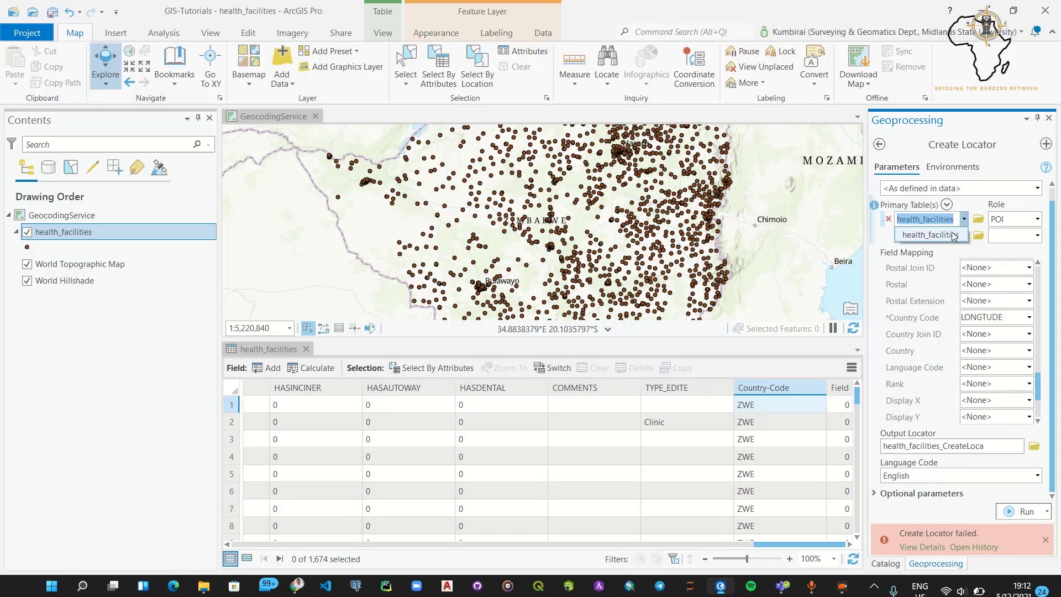
left_click(953, 236)
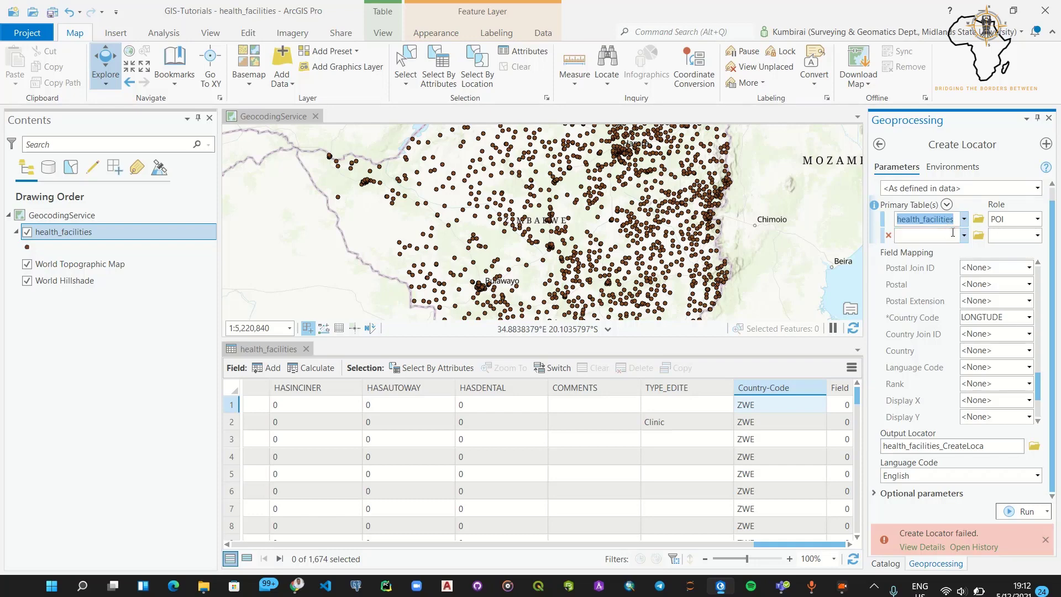
Step: Map the locator's Country Code to the CountryCo field
left_click(1030, 317)
scroll(1010, 476, "down", 6)
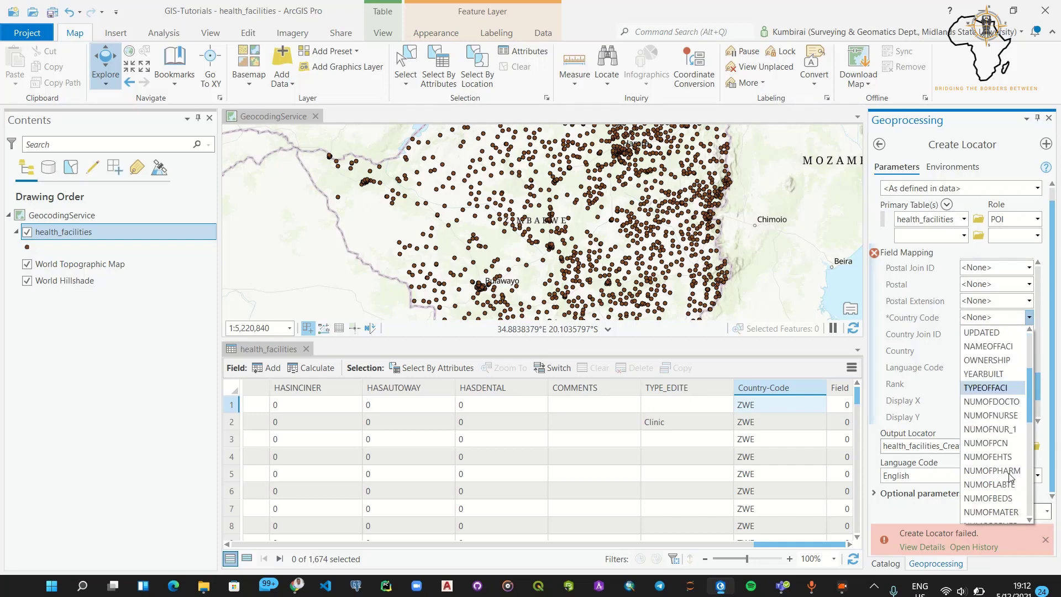
left_click(995, 506)
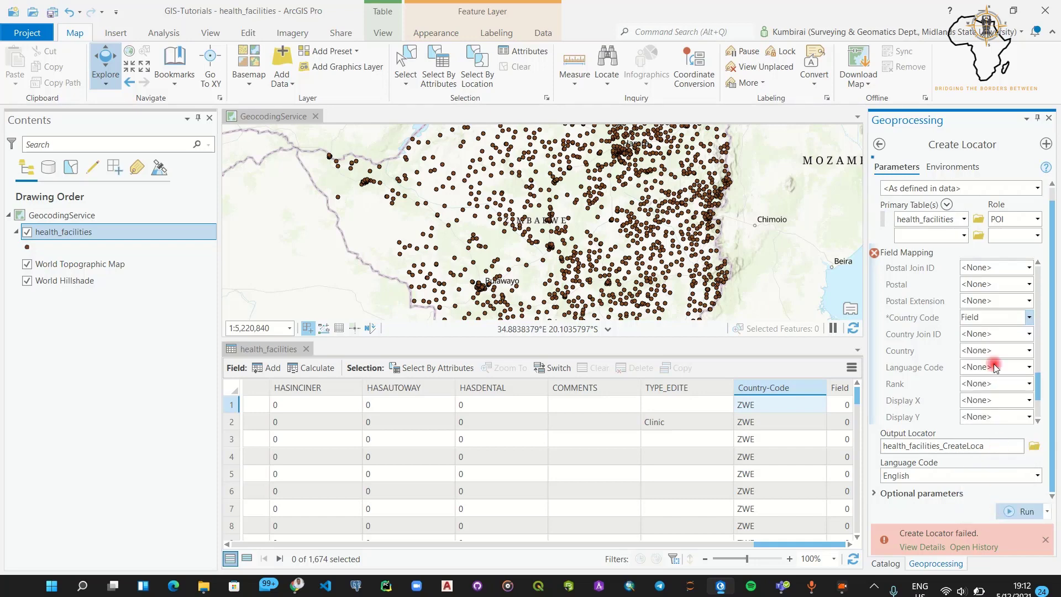
left_click(1030, 317)
left_click(998, 499)
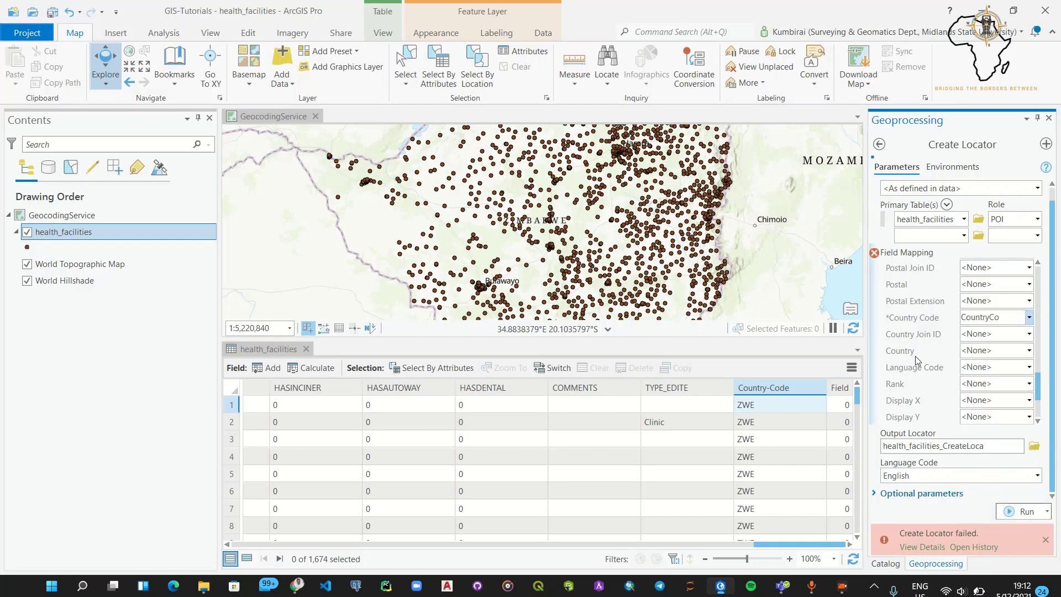
Step: Map the locator's Place Name to the NAMEOFFACI field
scroll(918, 357, "down", 6)
scroll(936, 348, "up", 8)
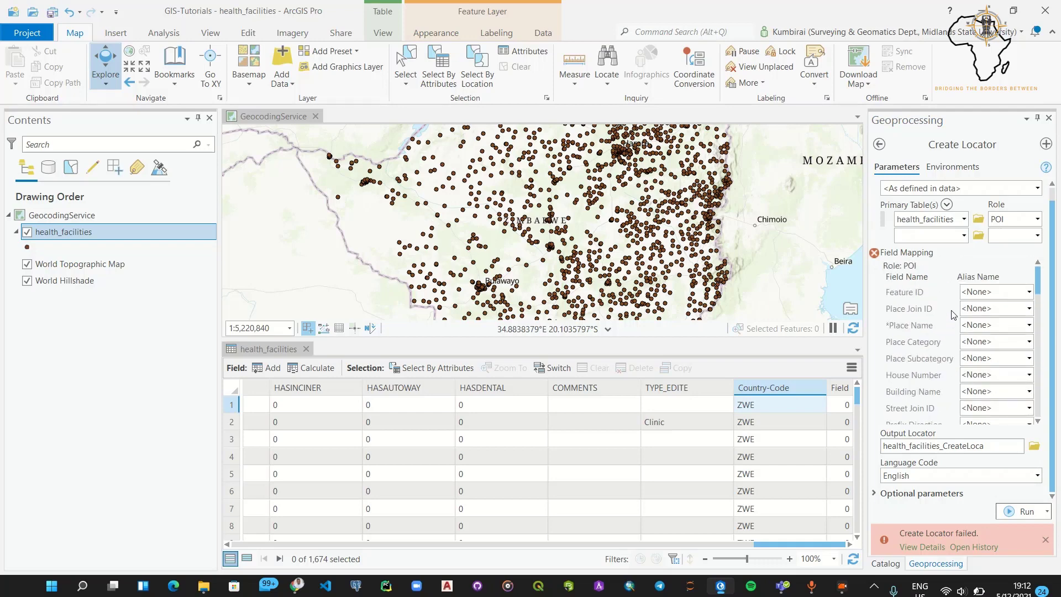
left_click(1030, 326)
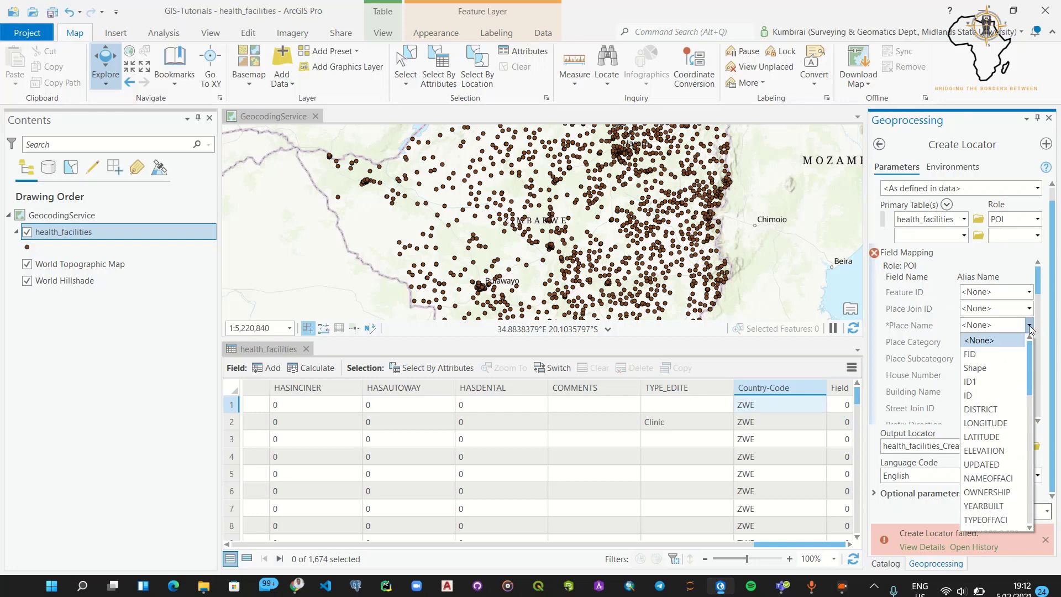
scroll(1004, 434, "down", 1)
left_click(992, 437)
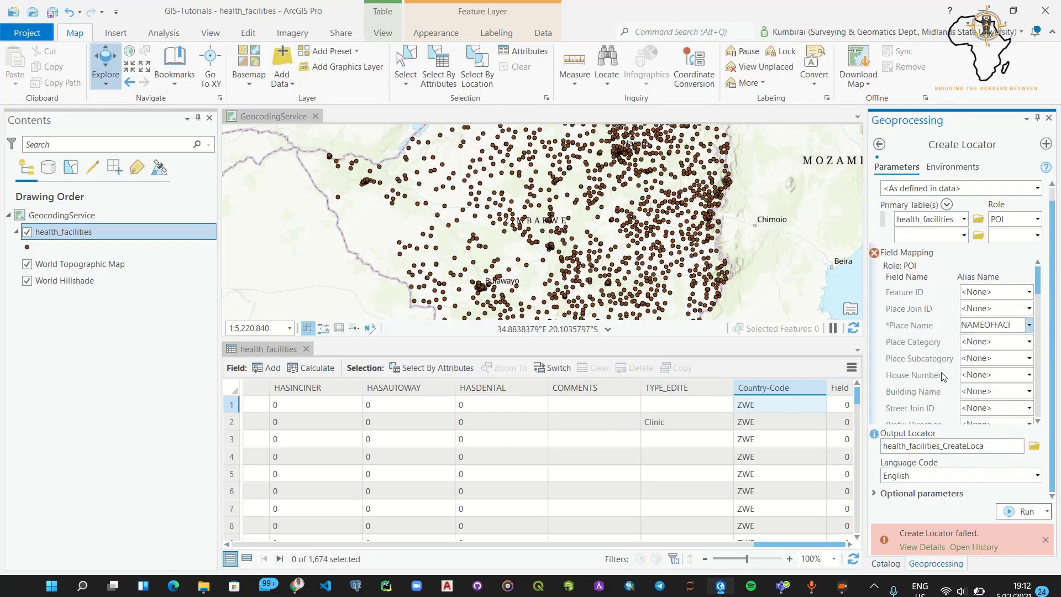
Step: Review the remaining field mappings against the attribute table and map the locator's Place Category to the TYPEOFFACI field
scroll(943, 377, "down", 1)
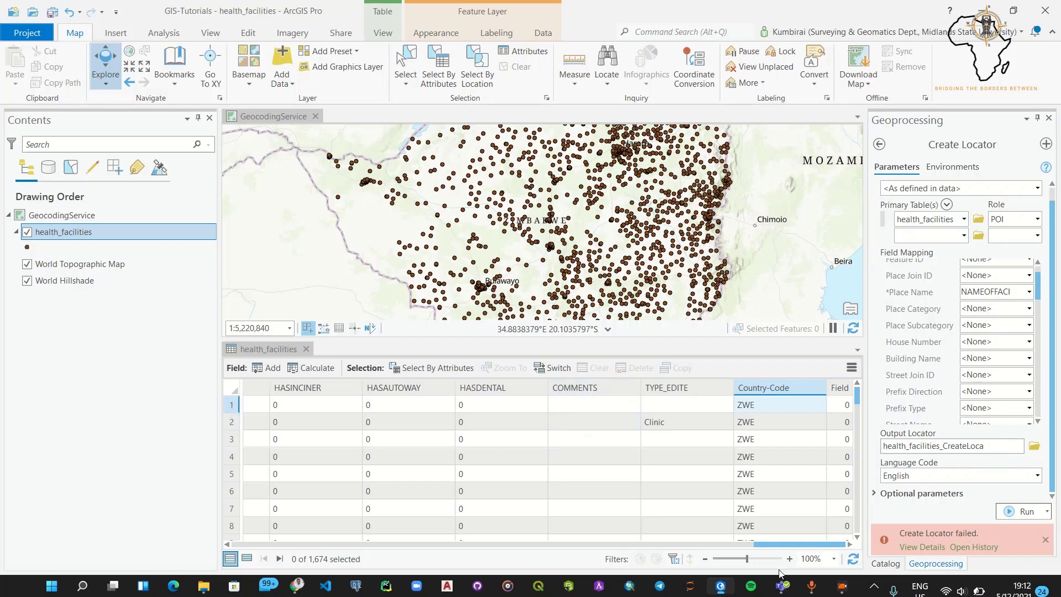
left_click_drag(779, 549, 254, 534)
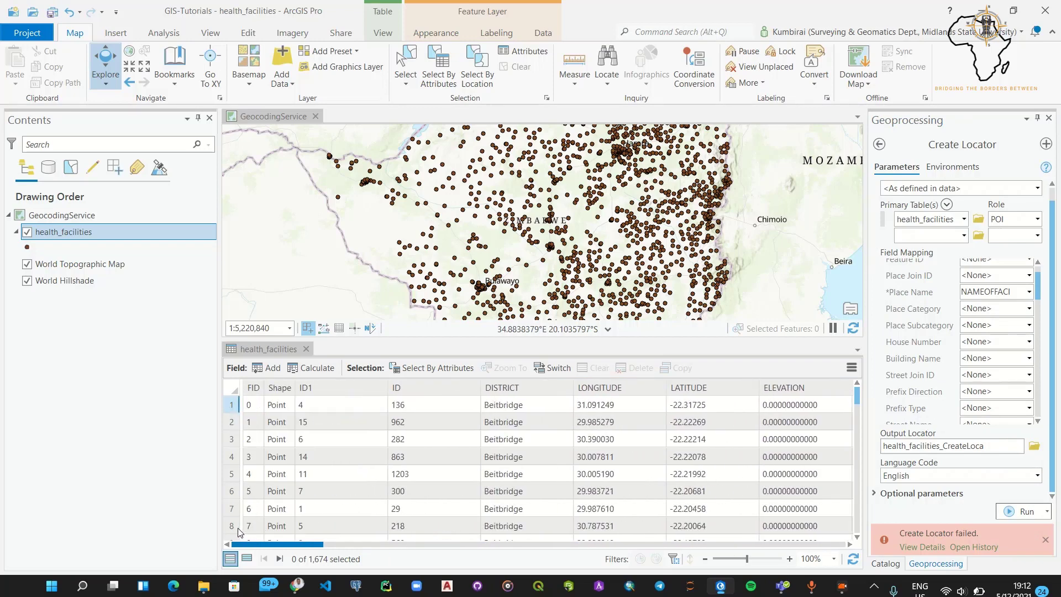
scroll(963, 370, "down", 1)
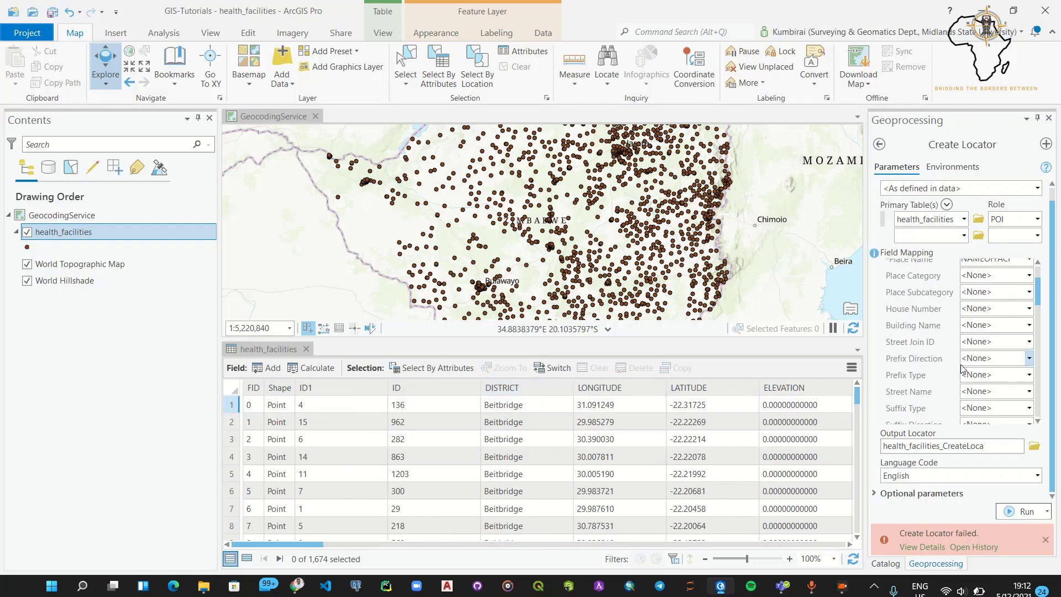
scroll(963, 369, "down", 4)
scroll(945, 369, "down", 1)
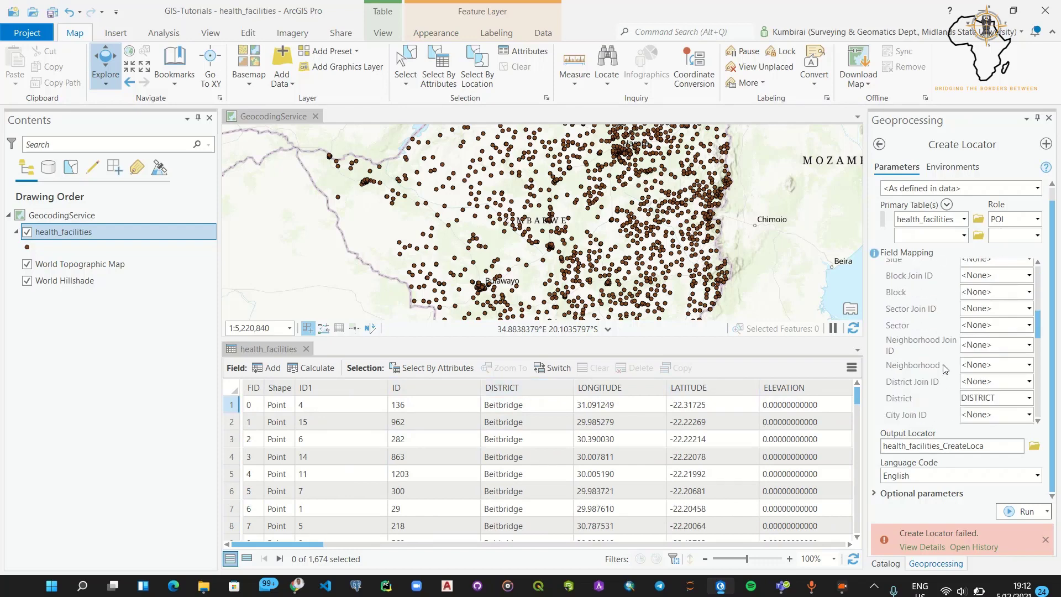
scroll(945, 369, "down", 2)
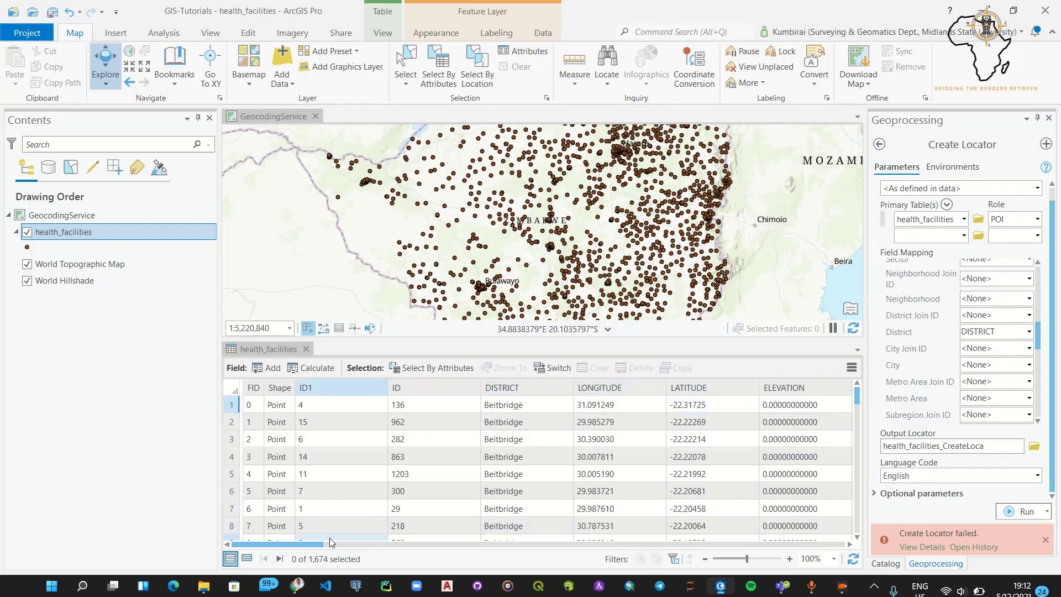
left_click_drag(315, 546, 447, 554)
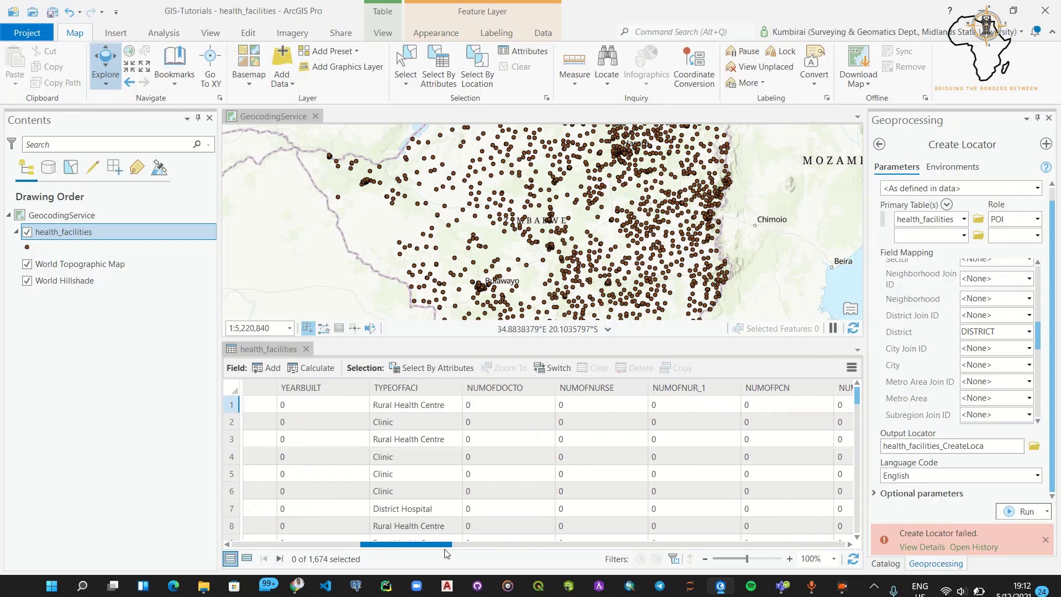
scroll(912, 348, "up", 4)
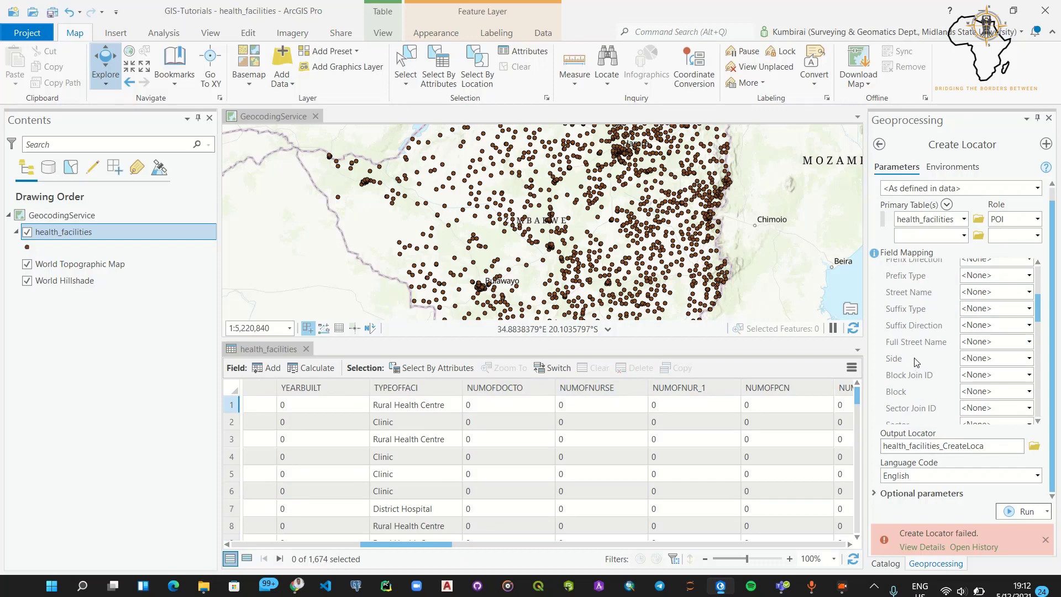
scroll(916, 363, "up", 4)
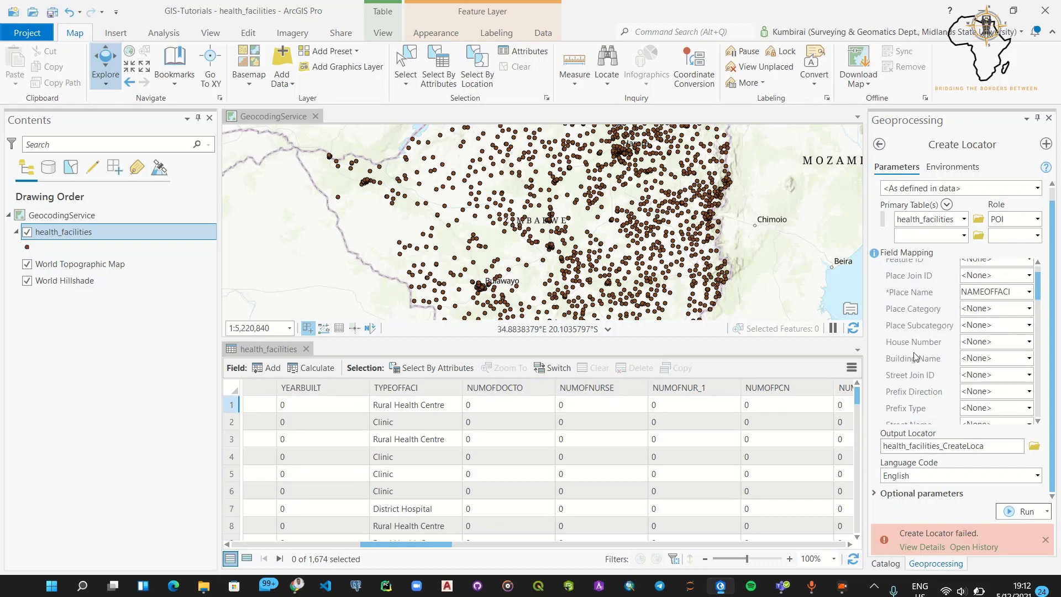
left_click(1030, 308)
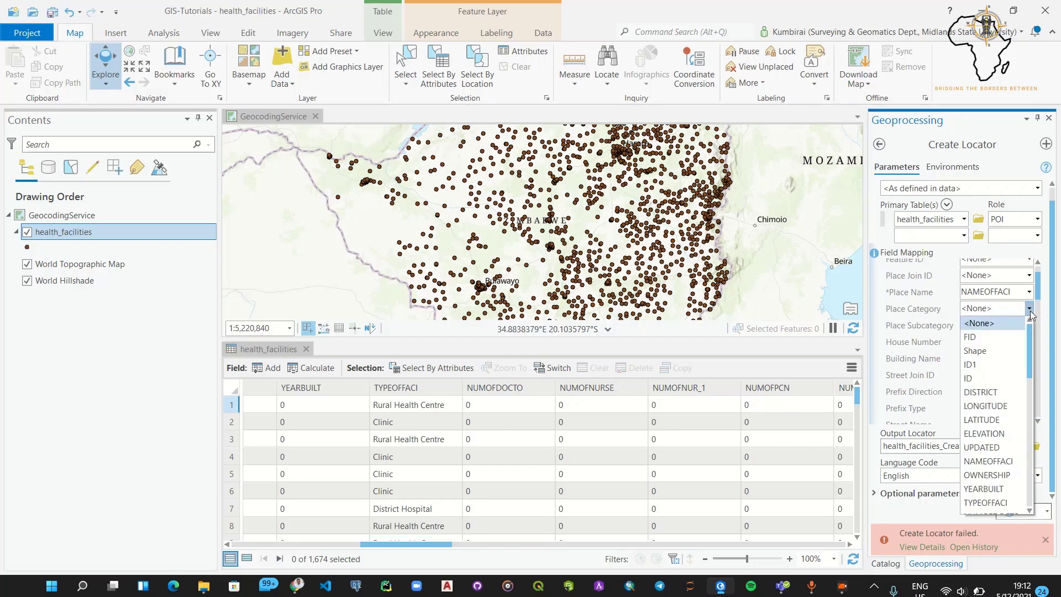
left_click(997, 501)
Step: Rename the output locator as healthFacilityLocator within the GIS-Tutorials project folder
scroll(920, 381, "down", 8)
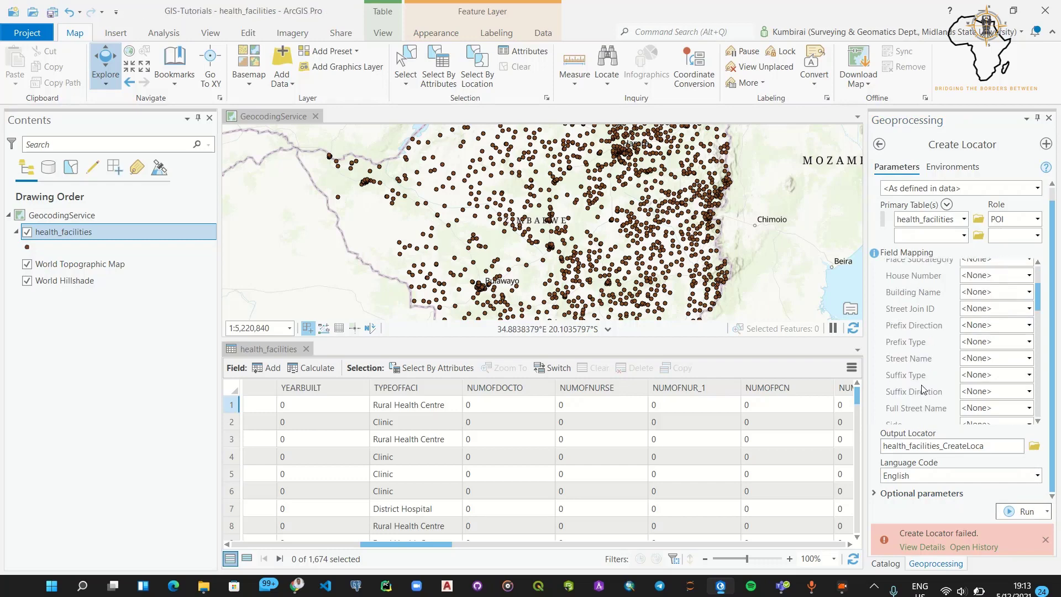
scroll(923, 389, "down", 5)
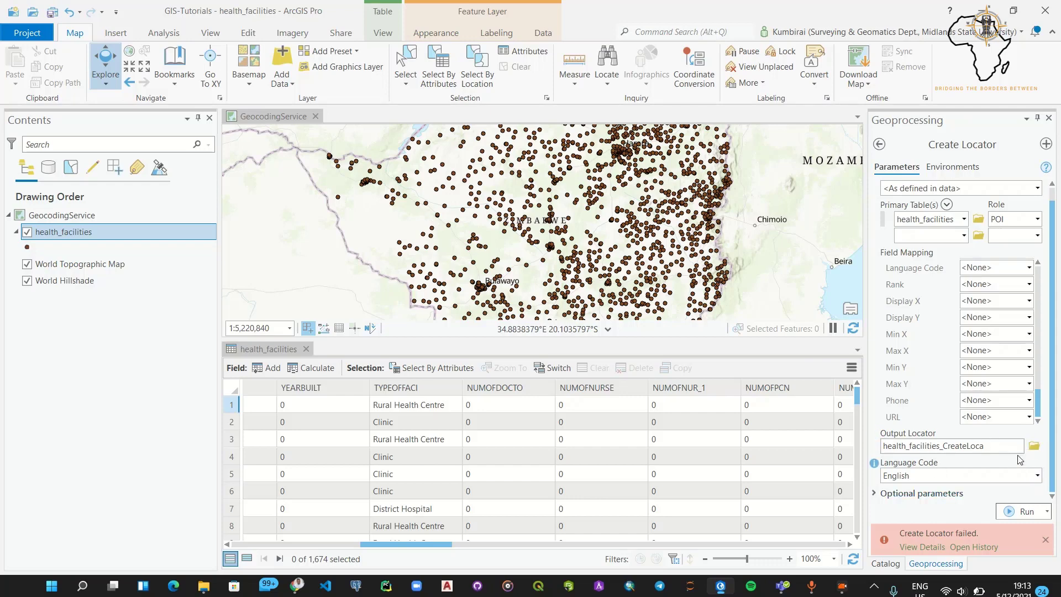
left_click(994, 447)
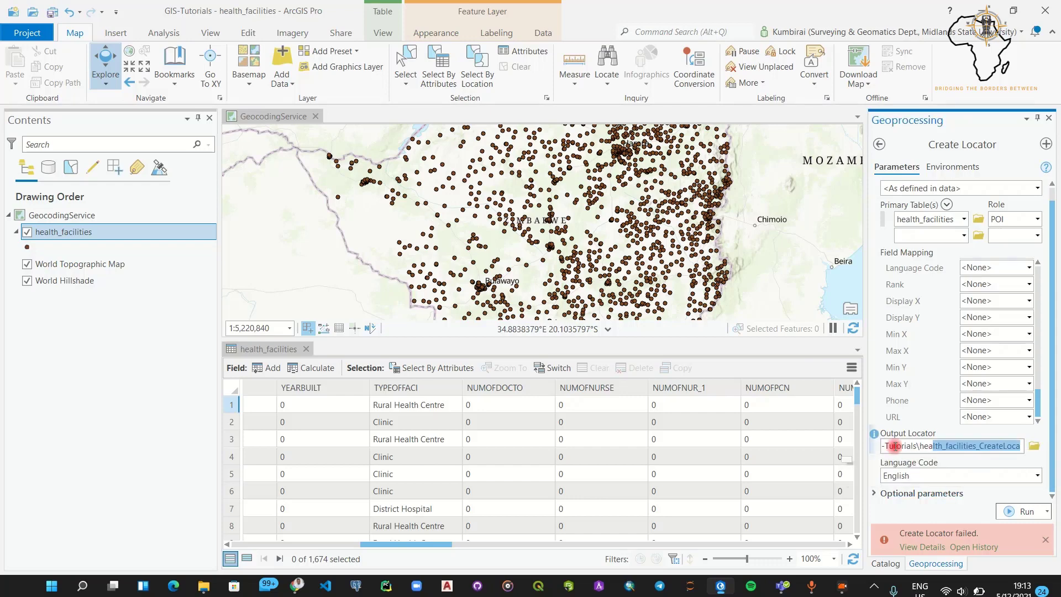
left_click(988, 446)
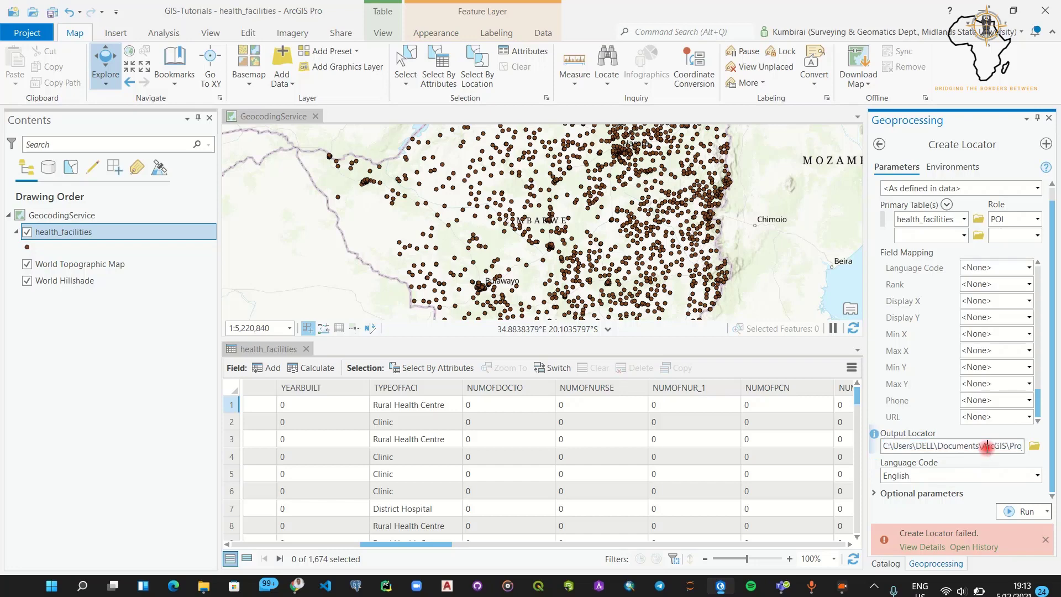
key("End")
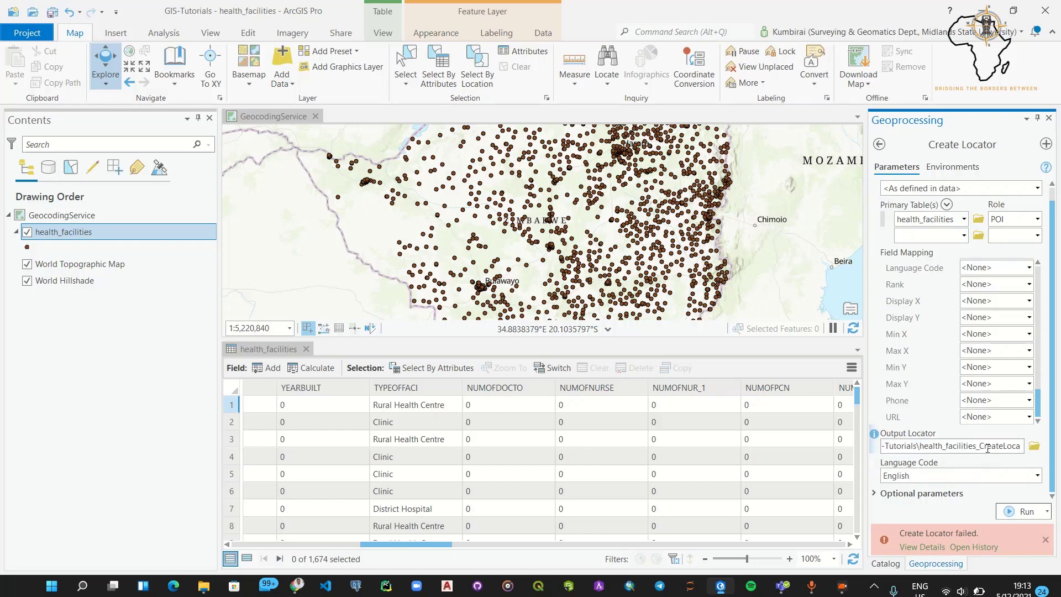
key("BackSpace")
key("BackSpace")
key("BackSpace")
key("BackSpace")
key("BackSpace")
key("BackSpace")
key("BackSpace")
key("BackSpace")
key("BackSpace")
key("BackSpace")
key("BackSpace")
key("BackSpace")
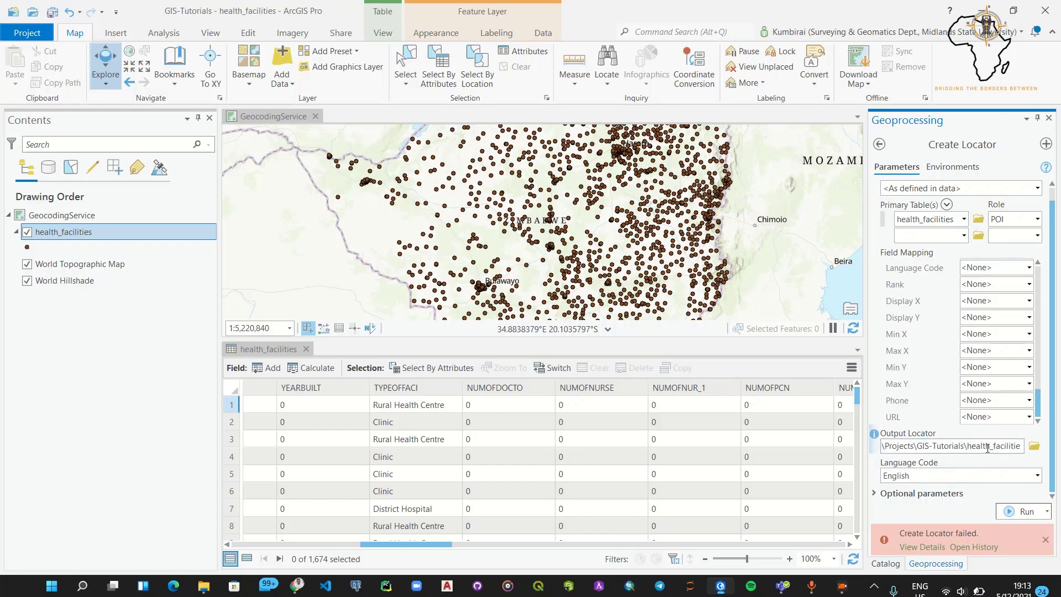
key("BackSpace")
key("BackSpace")
key("BackSpace")
key("BackSpace")
key("BackSpace")
key("BackSpace")
key("BackSpace")
key("BackSpace")
key("BackSpace")
key("BackSpace")
key("BackSpace")
key("BackSpace")
key("BackSpace")
key("BackSpace")
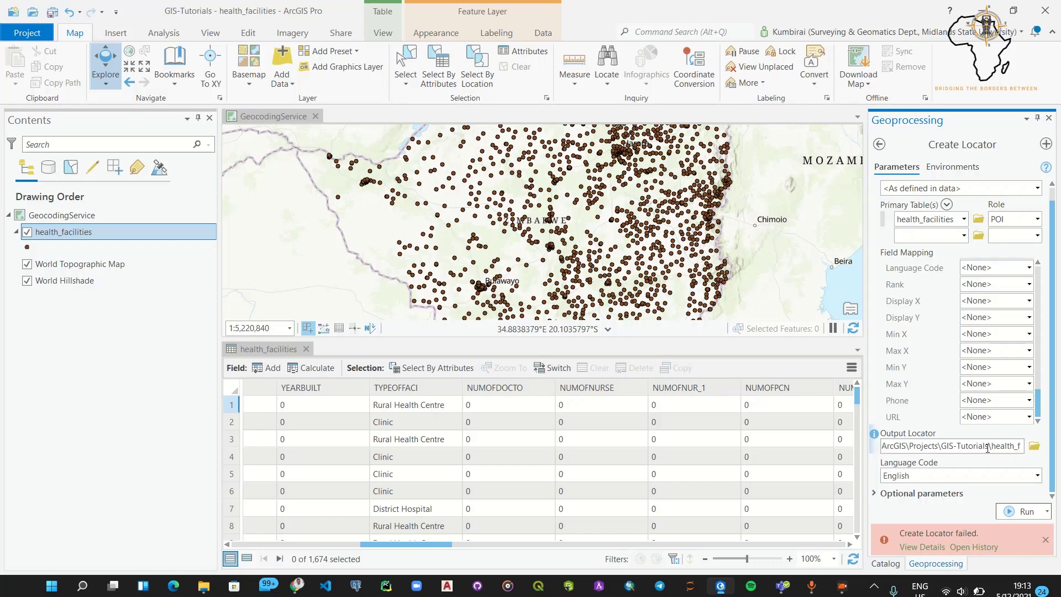
key("BackSpace")
key("BackSpace")
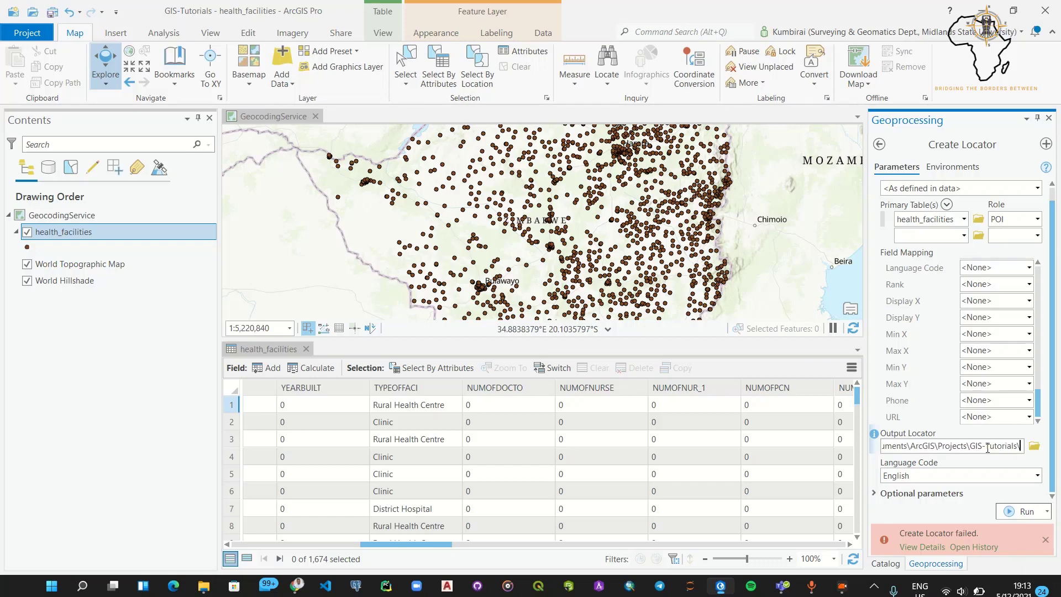
type("health")
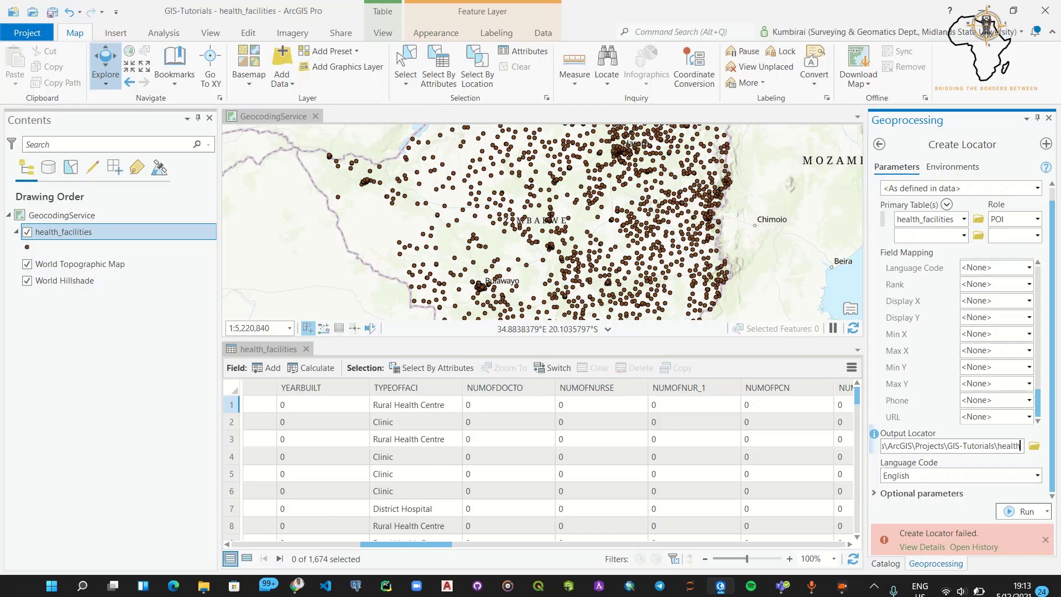
type("FacilityLo")
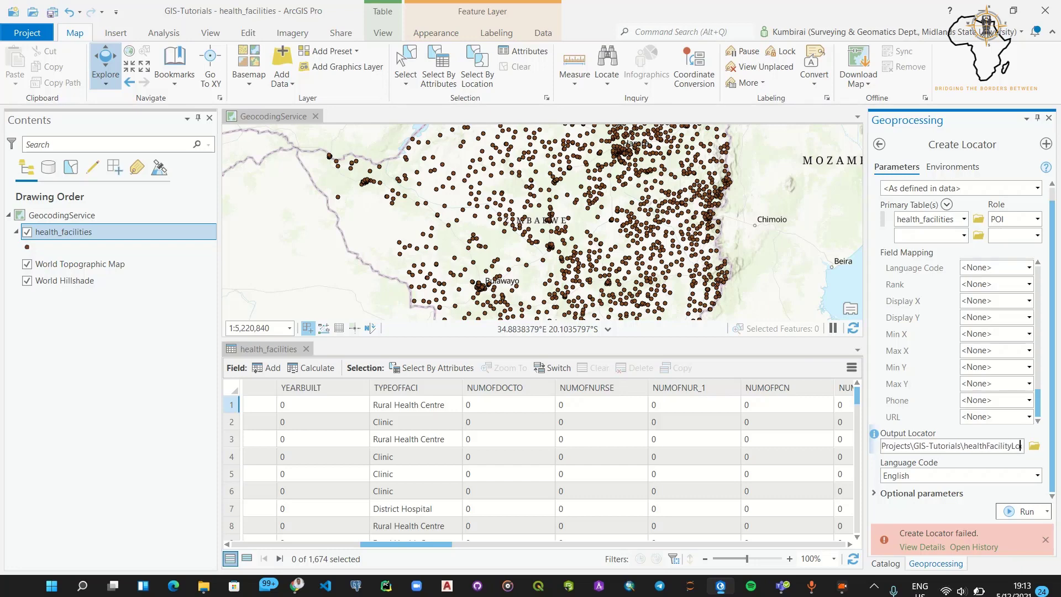
type("ca")
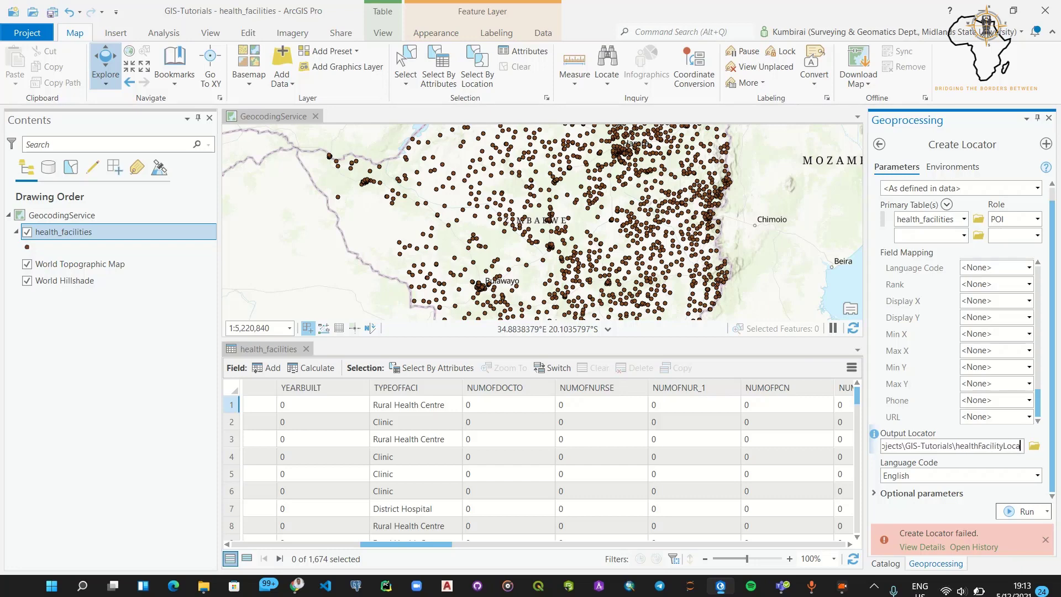
type("tor")
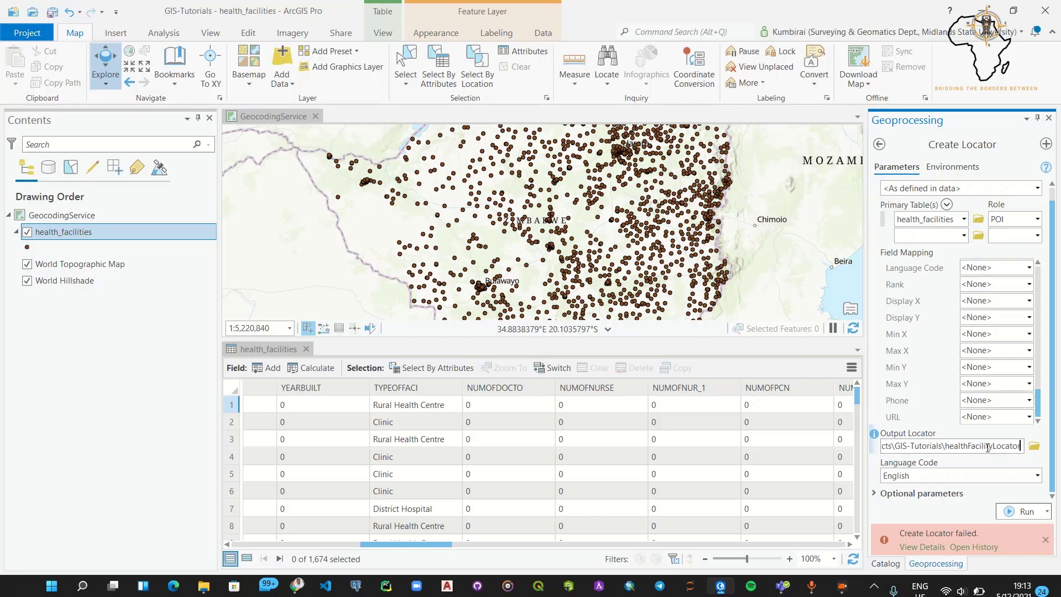
Step: Dismiss the previous run's notification and run the Create Locator tool with the updated parameters
left_click(1046, 540)
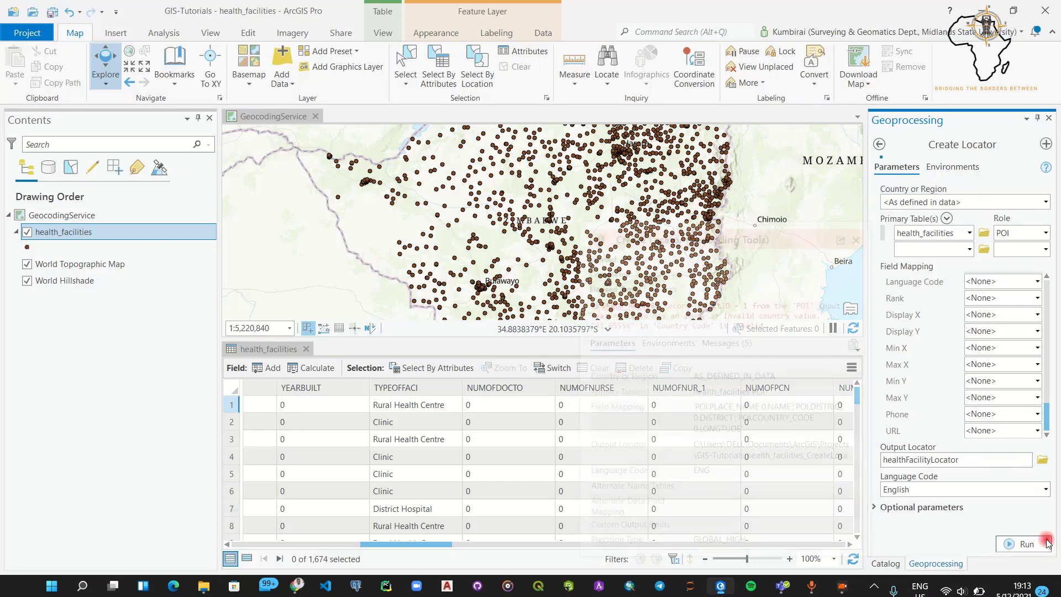
left_click(1010, 546)
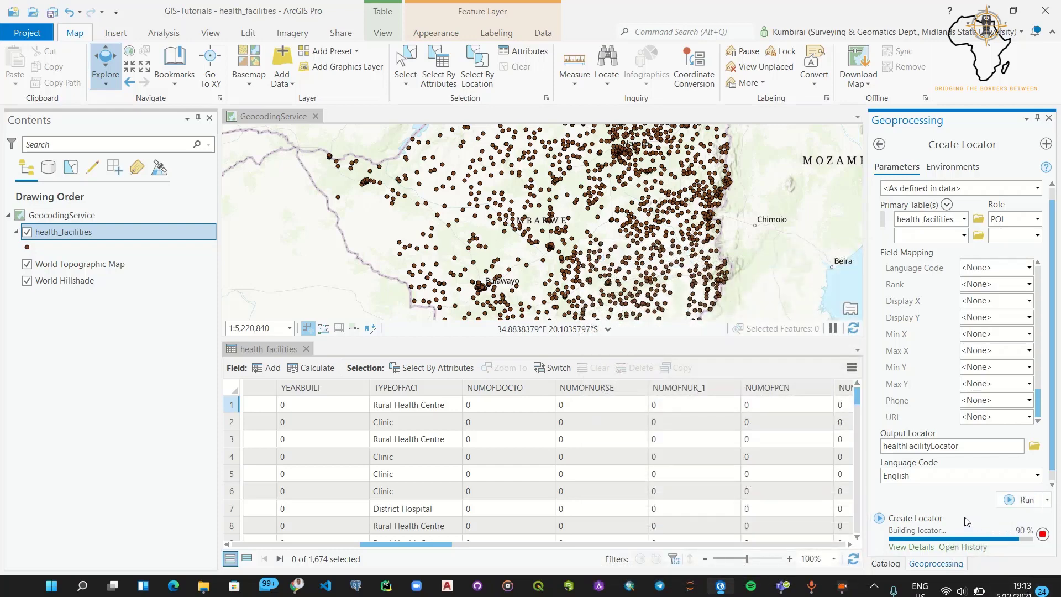
Step: Examine the details of the Create Locator run, including its field mapping and output locator, and close them
mouse_move(967, 521)
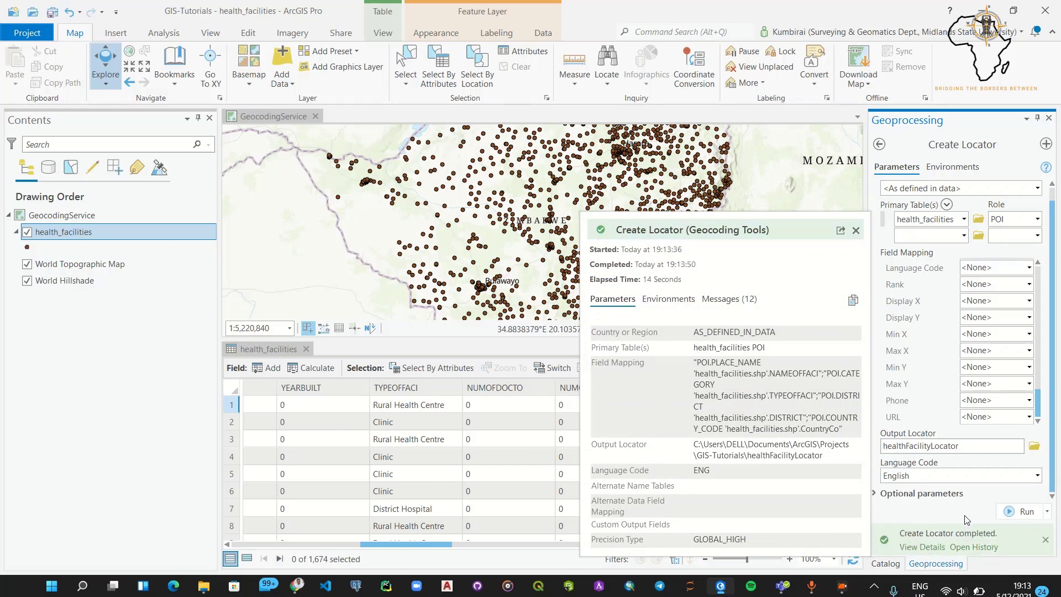
left_click(931, 549)
left_click_drag(438, 123, 505, 131)
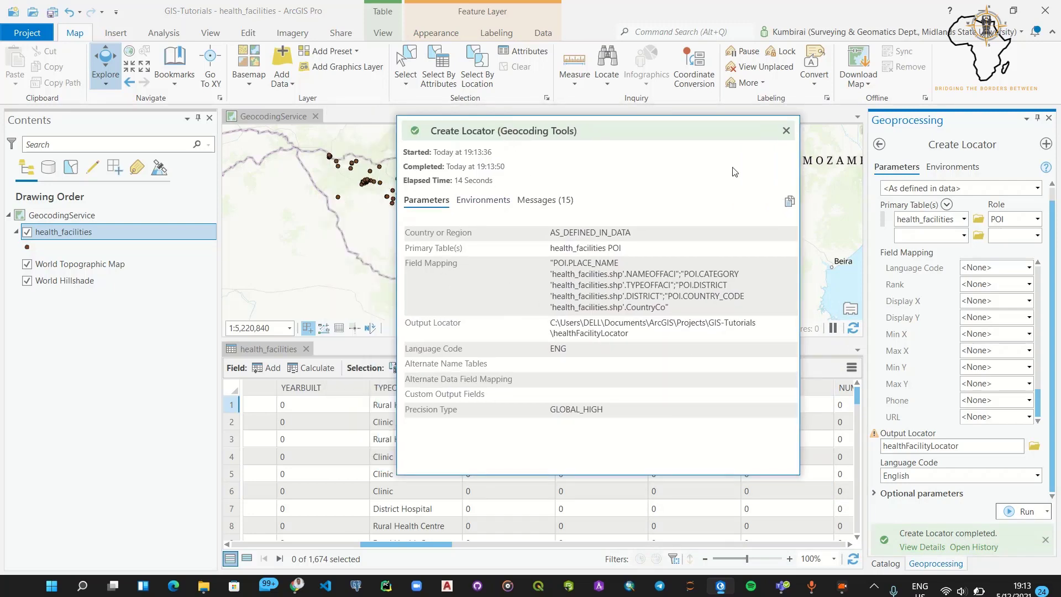
left_click(786, 131)
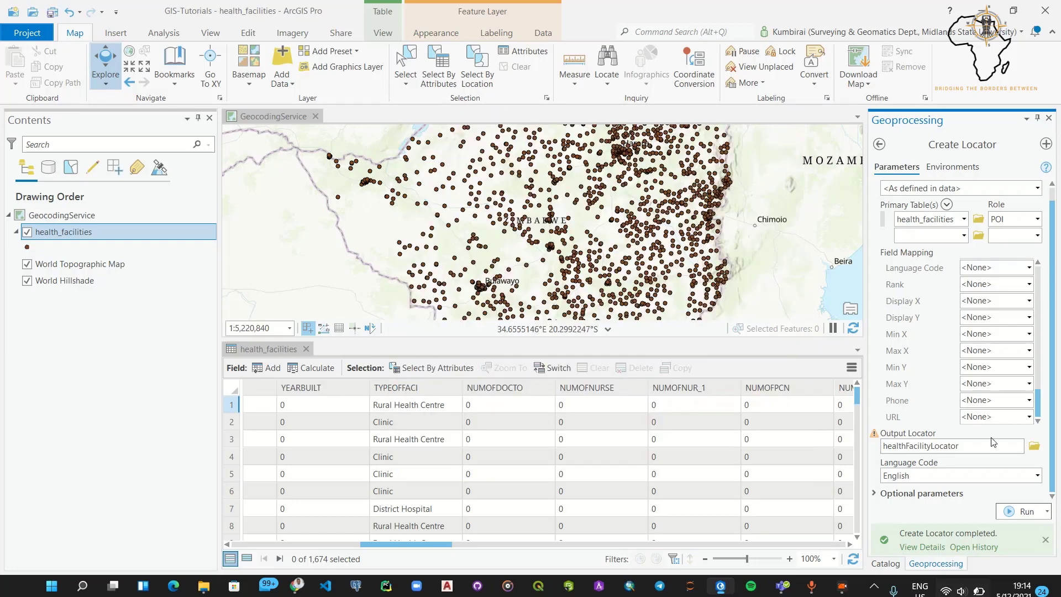
Step: Close the health_facilities attribute table and bring up the Locate search for the map
left_click(307, 350)
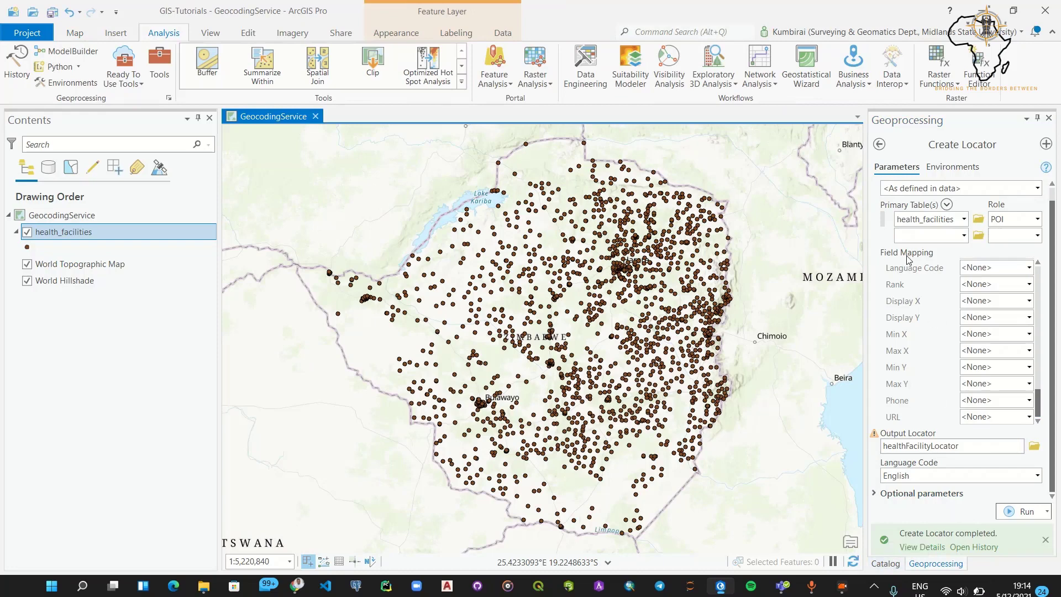
left_click(886, 563)
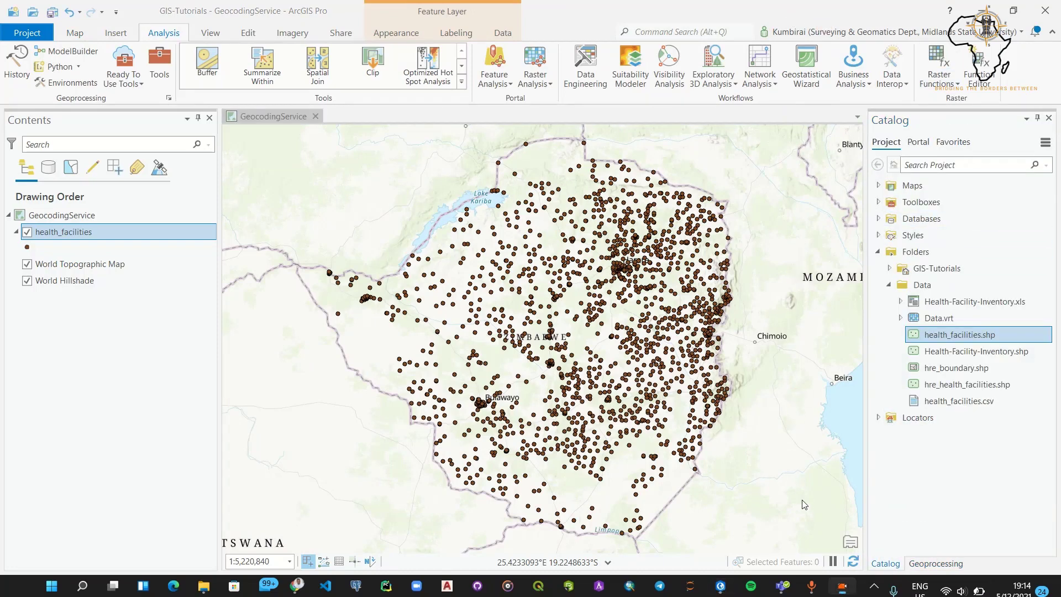
left_click(78, 34)
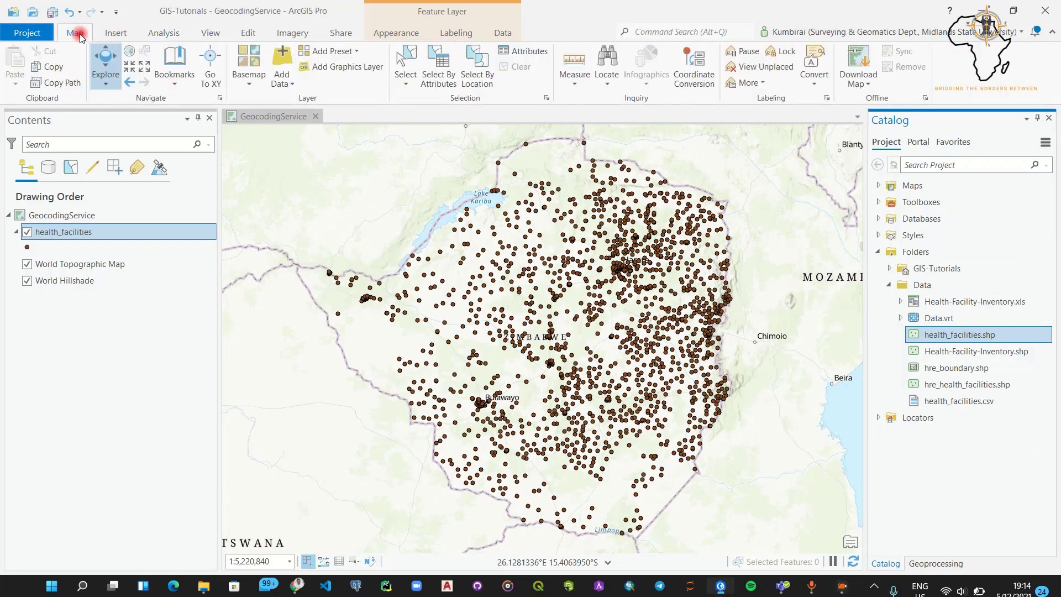
left_click(607, 82)
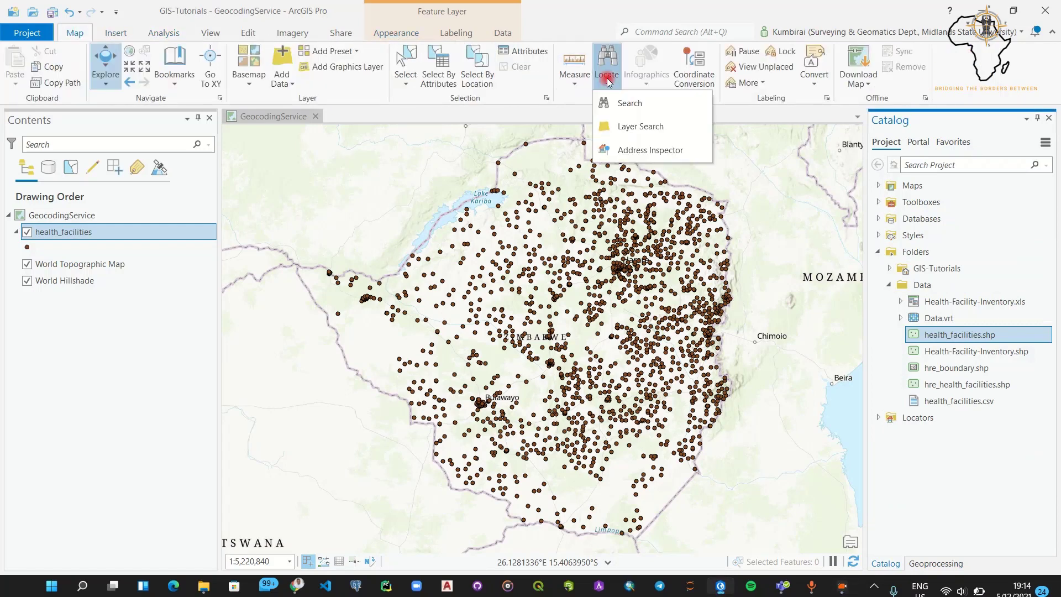
left_click(630, 103)
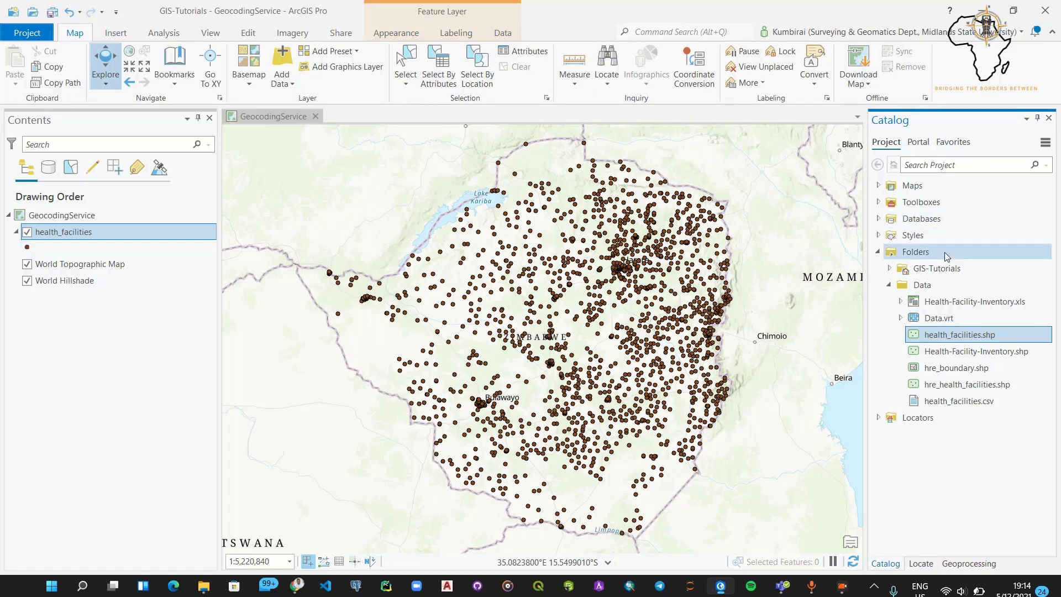
left_click(921, 563)
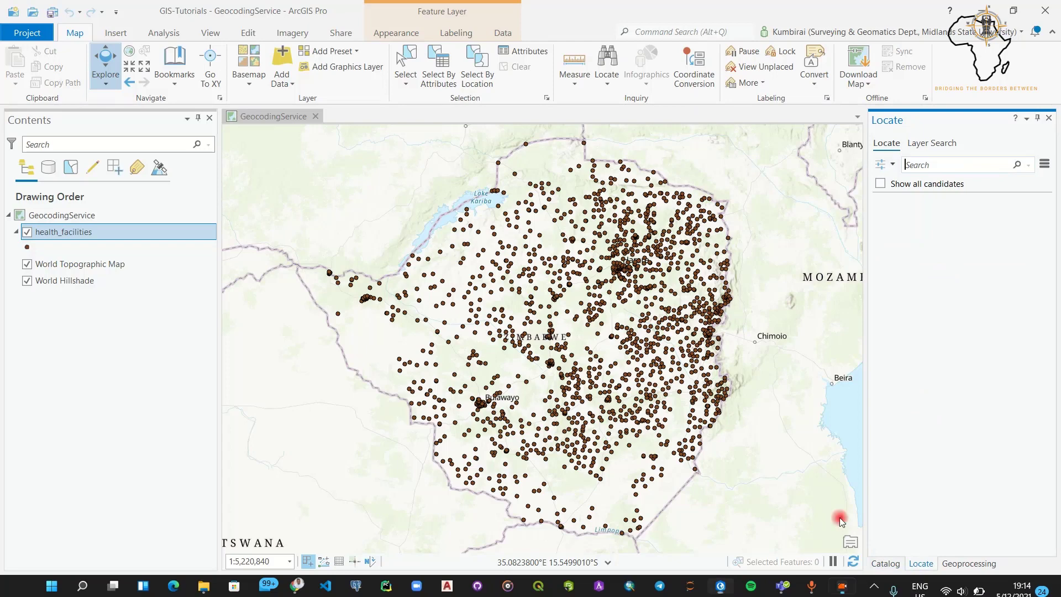
Step: Exclude the XY provider from the Locate search, leaving healthFacilityLocator as the only provider
left_click(892, 166)
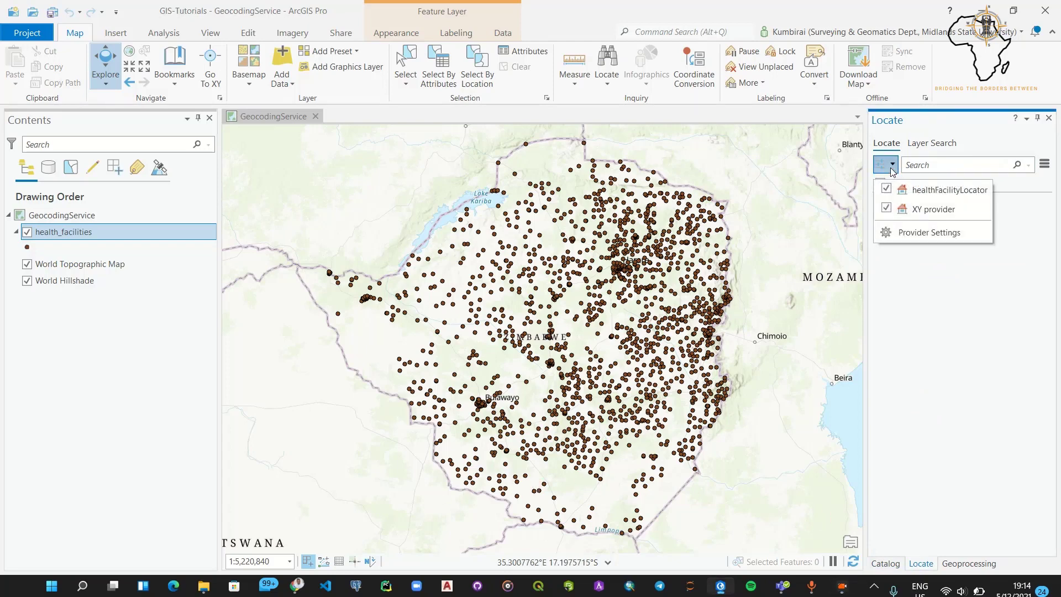
left_click(887, 209)
left_click(956, 167)
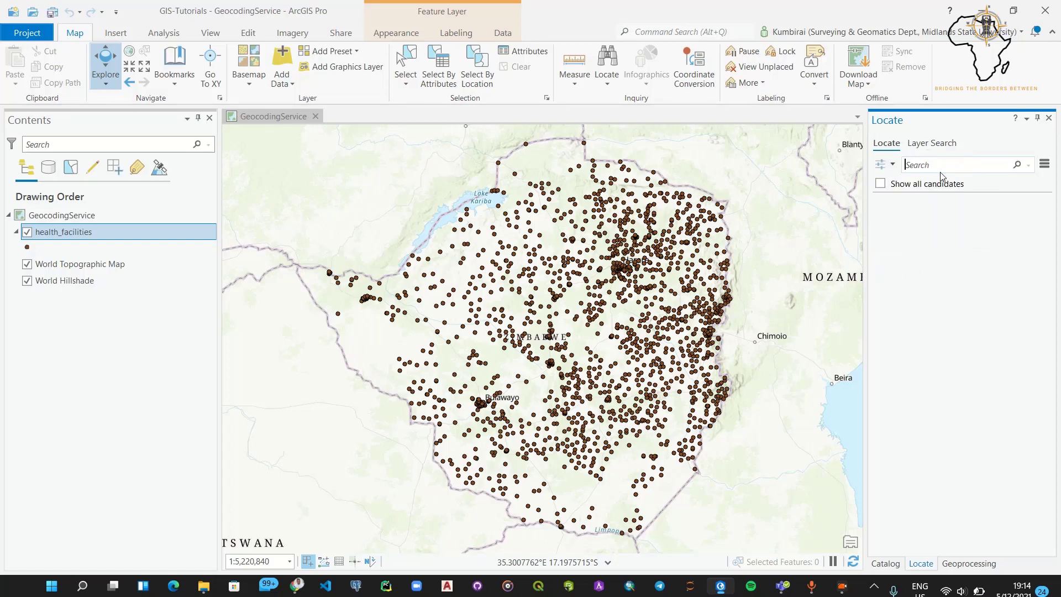
Step: Locate Parirenyatwa, Harare, ZWE with healthFacilityLocator and check its position against the health_facilities points
type("parir")
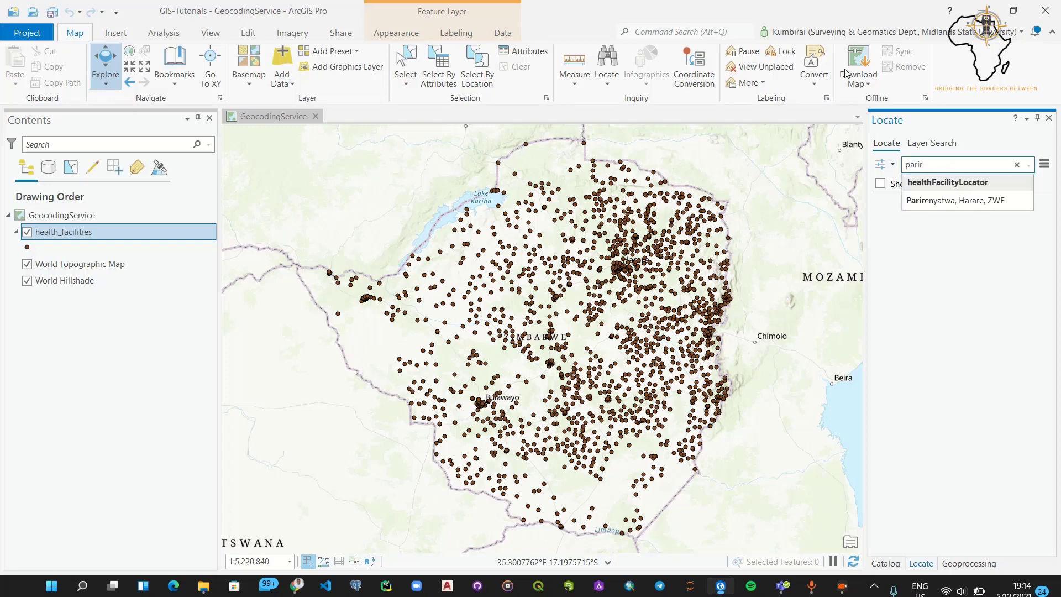
left_click(951, 200)
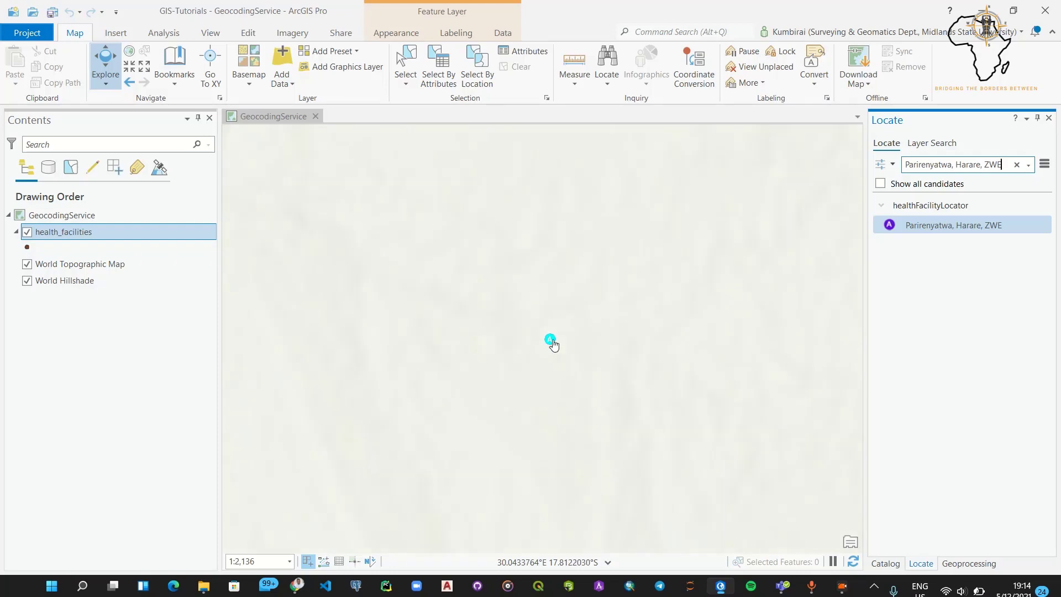
scroll(559, 348, "down", 4)
scroll(561, 356, "down", 6)
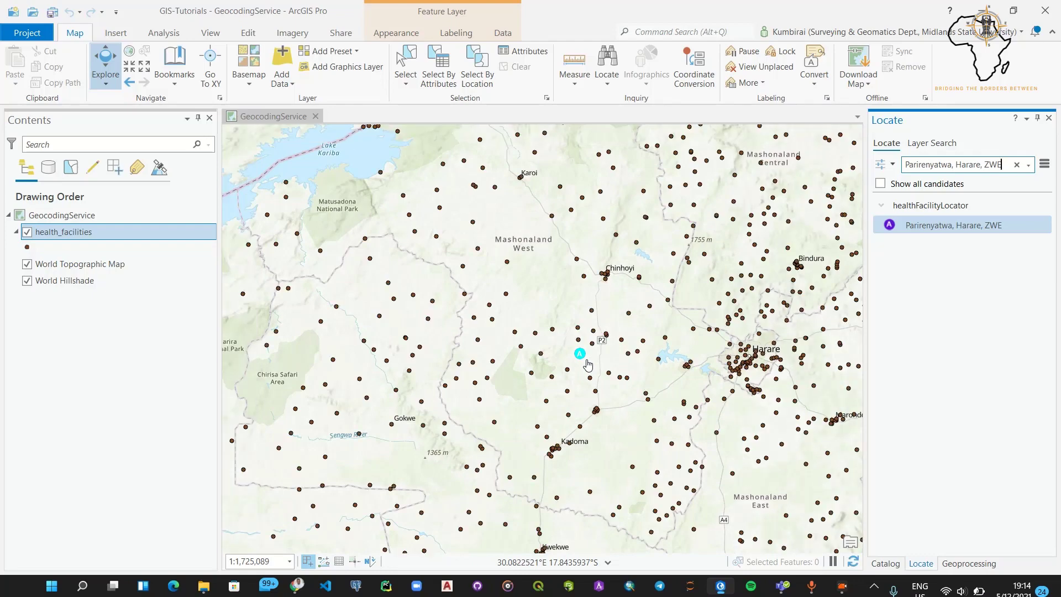
scroll(588, 365, "up", 3)
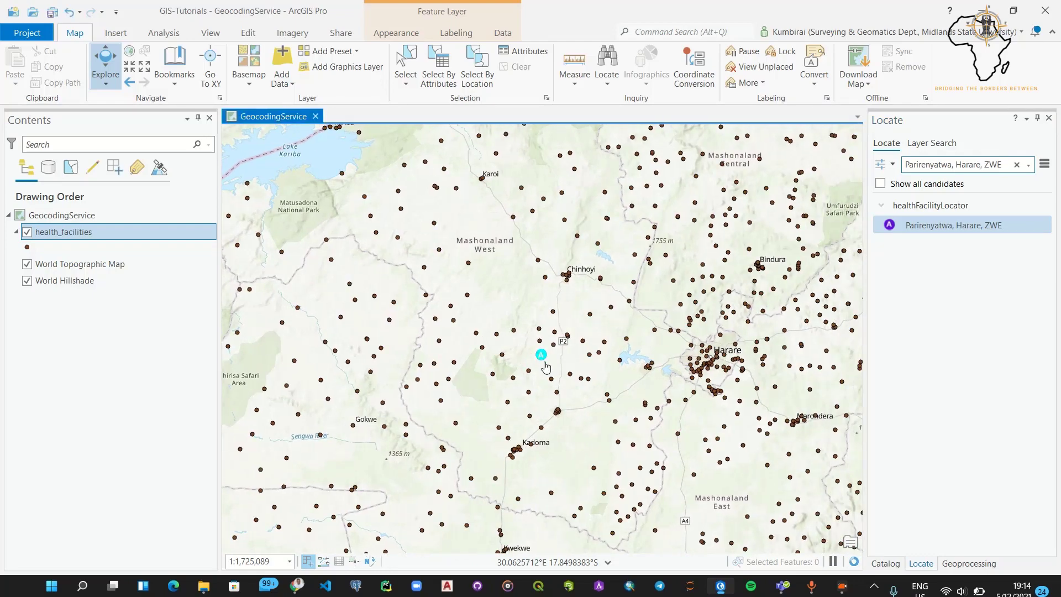
scroll(549, 362, "up", 5)
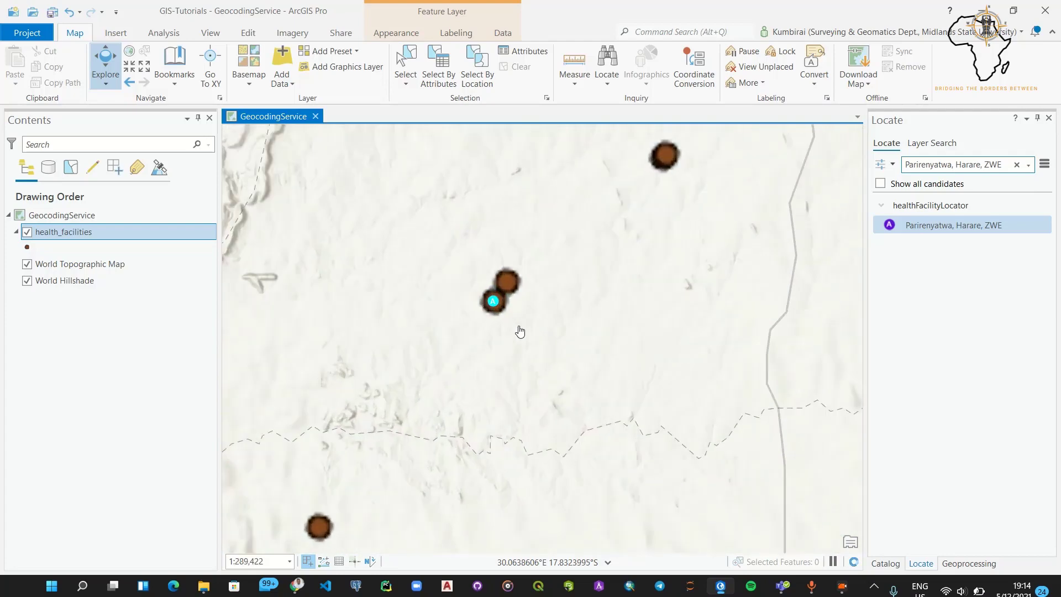
left_click_drag(478, 345, 433, 342)
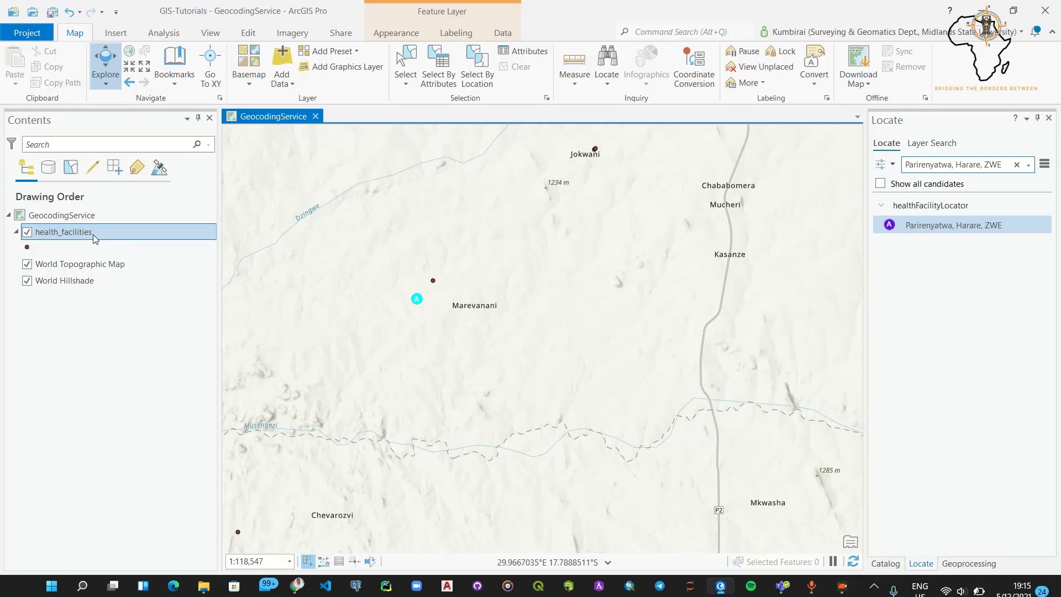
Step: Locate Marondera (PH), Marondera, ZWE and inspect its position among the surrounding streets
left_click(944, 164)
key("ctrl+a")
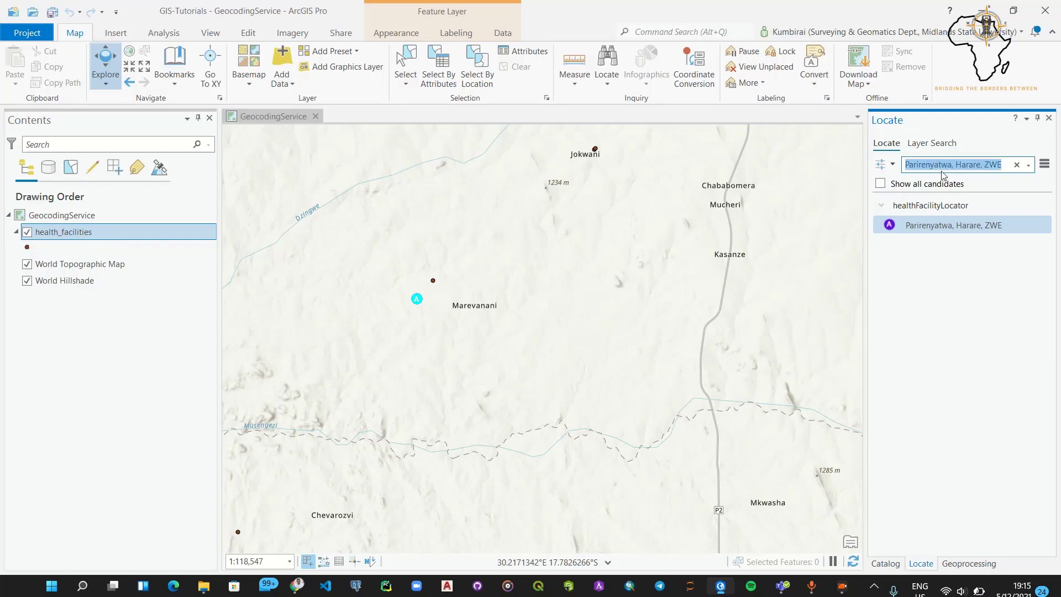
type("Maronder")
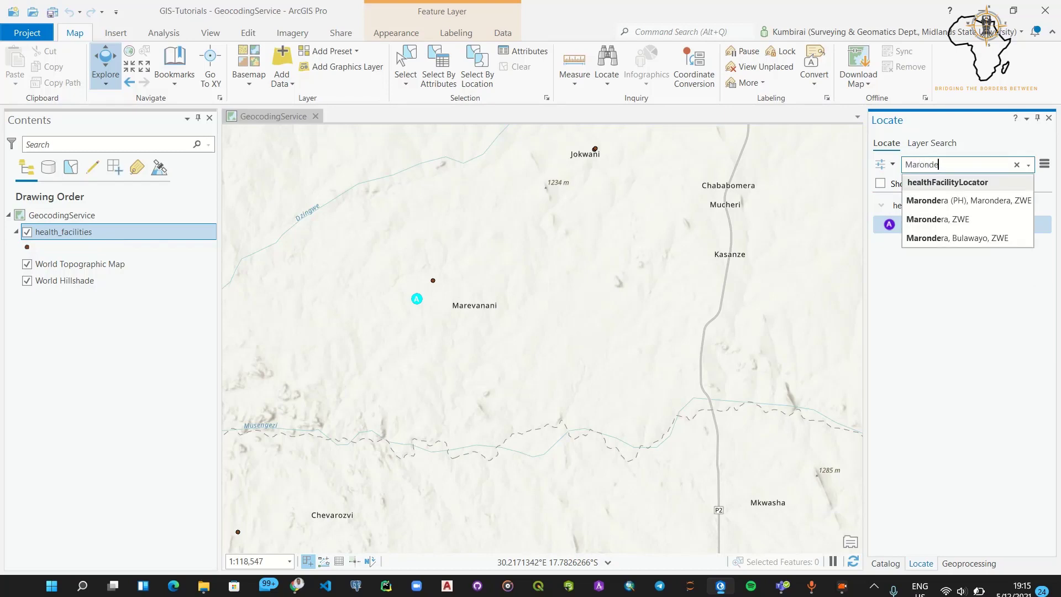
left_click(938, 200)
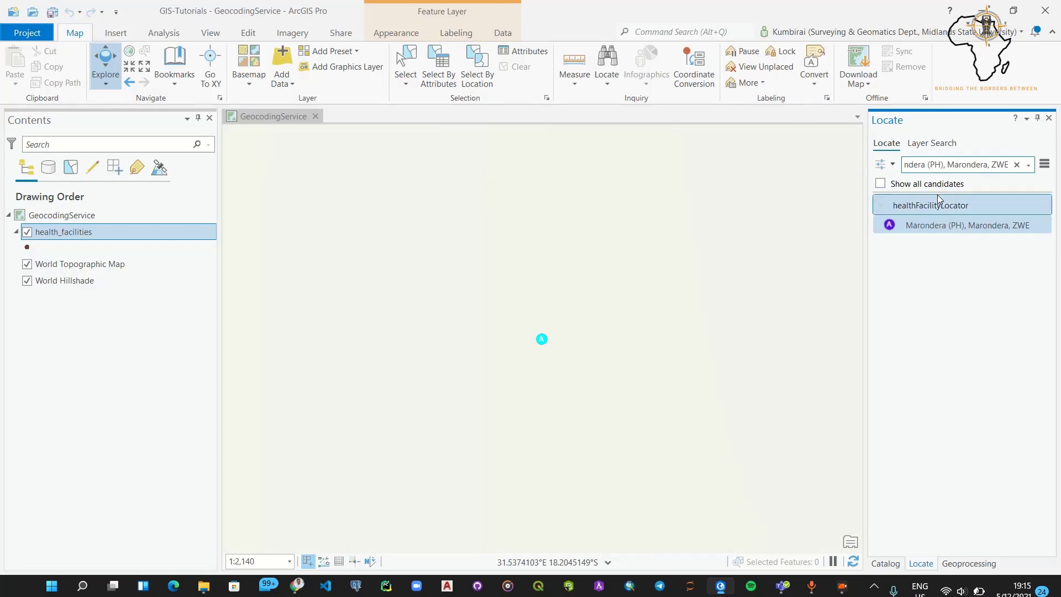
left_click_drag(689, 342, 498, 356)
scroll(540, 340, "up", 3)
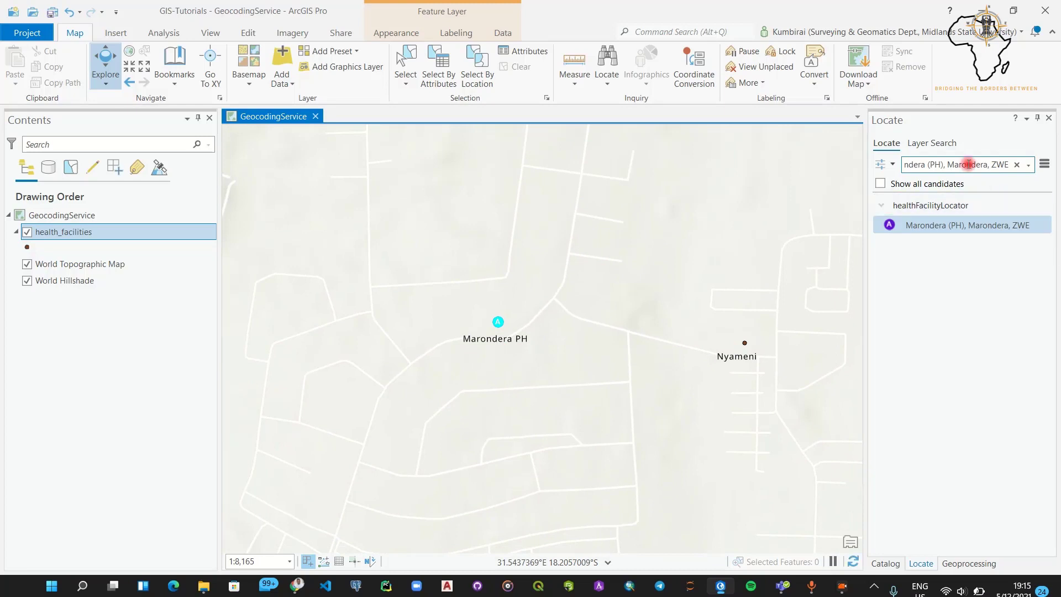
Step: Locate Parirenyatwa, Harare, ZWE again and compare its position with the city of Harare
left_click(969, 165)
triple_click(969, 165)
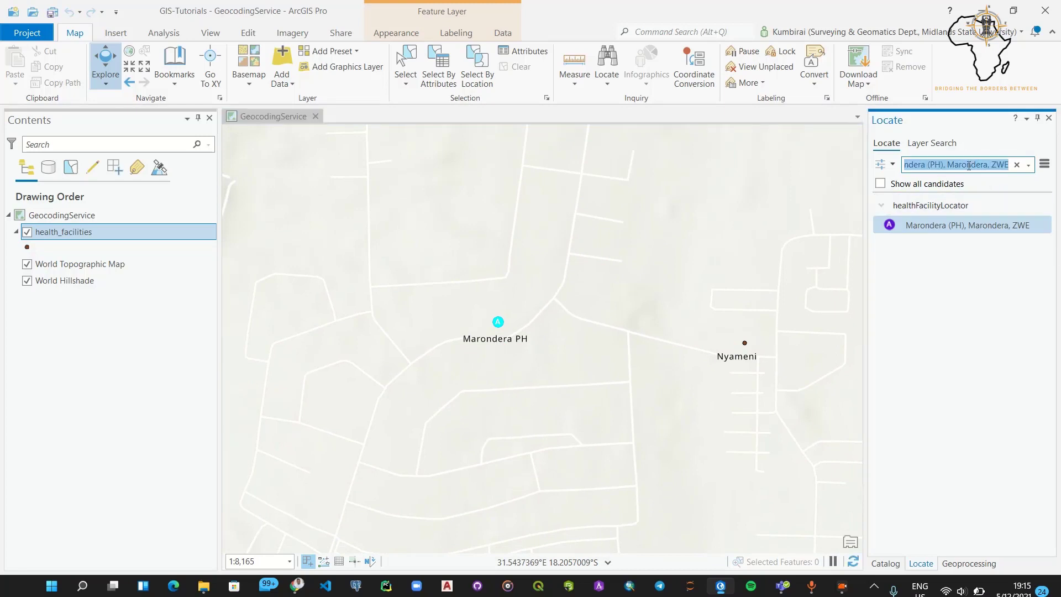
type("Pari")
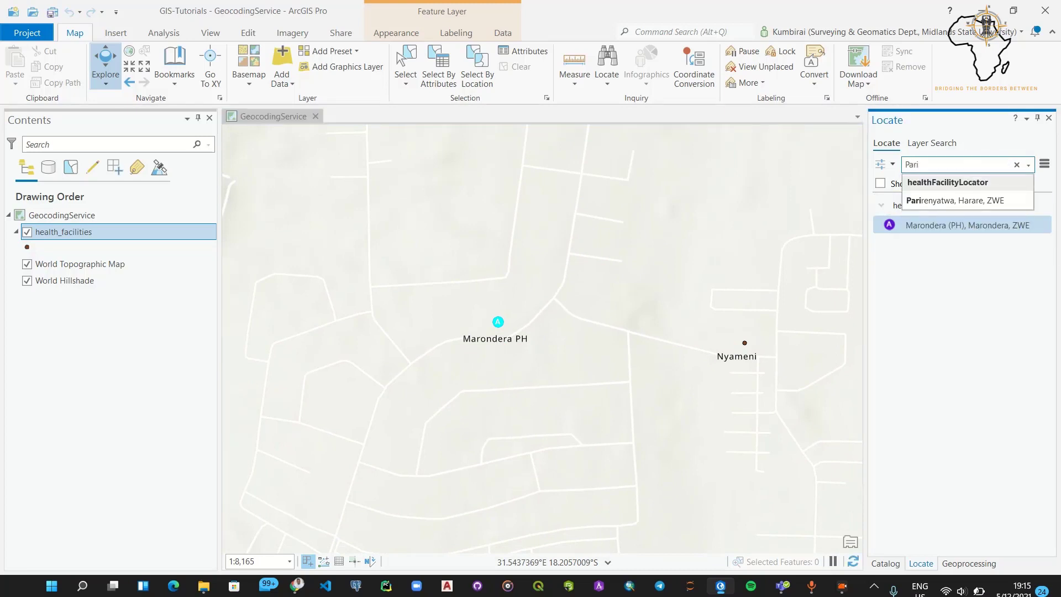
left_click(980, 202)
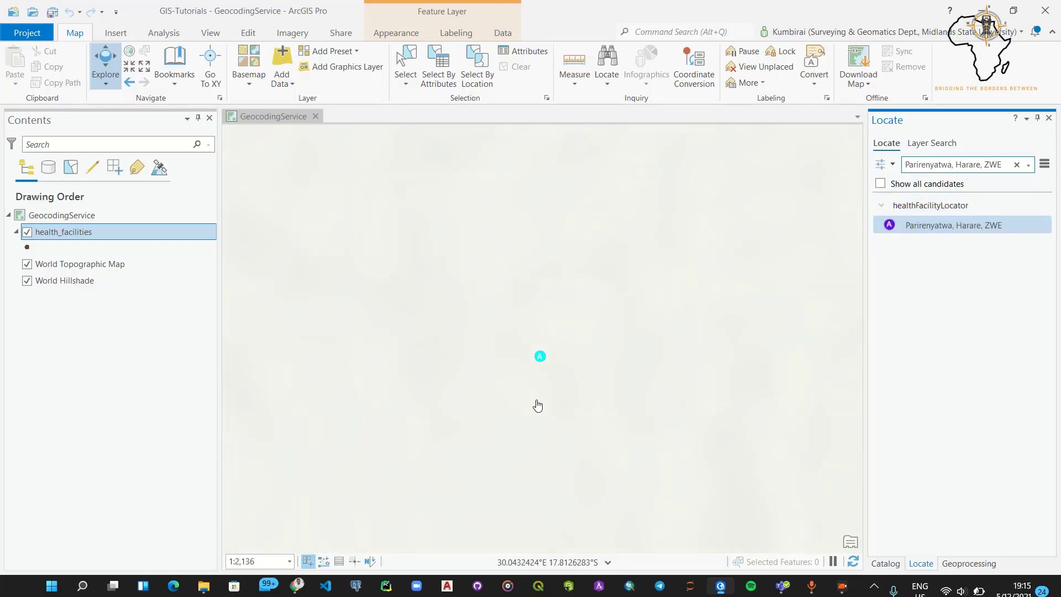
scroll(534, 399, "down", 6)
mouse_move(561, 438)
left_mouse_down()
mouse_move(529, 374)
mouse_move(559, 313)
mouse_move(571, 317)
left_mouse_up()
scroll(571, 319, "down", 5)
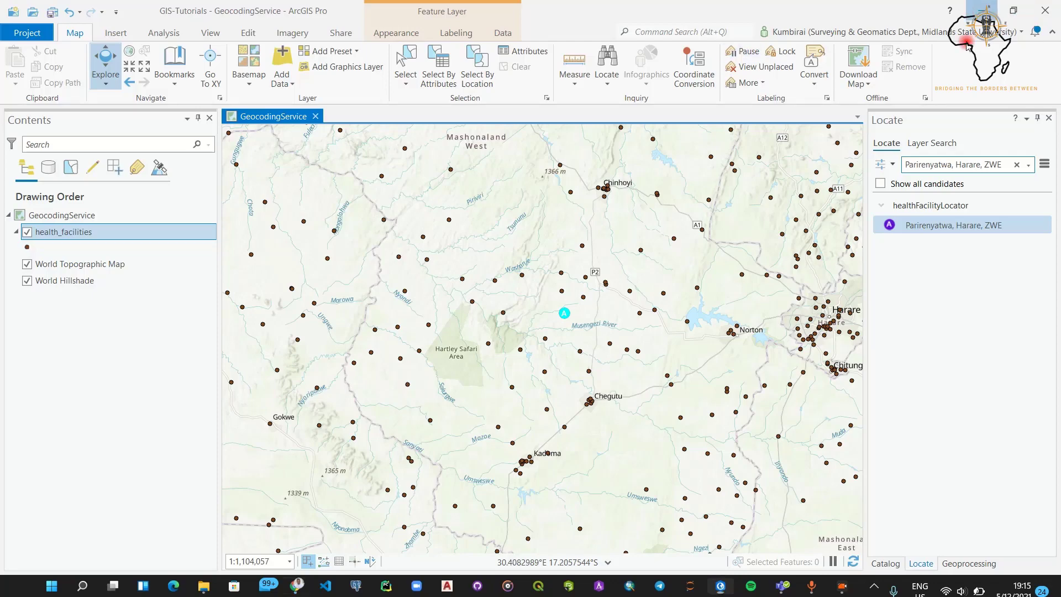
Step: Switch to the GIS Django geocoding page in the browser, geocode "Marondera Hospital, Marondera, Zimbabwe", and inspect the marker up close
left_click(982, 11)
left_click(276, 5)
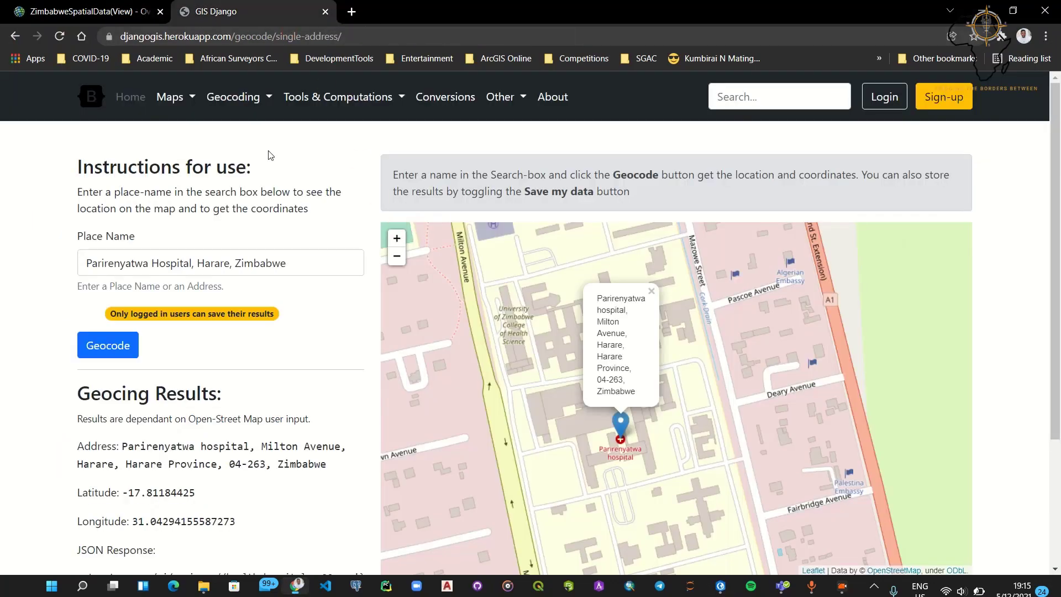
scroll(360, 315, "down", 3)
scroll(271, 343, "up", 3)
left_click_drag(295, 269, 61, 246)
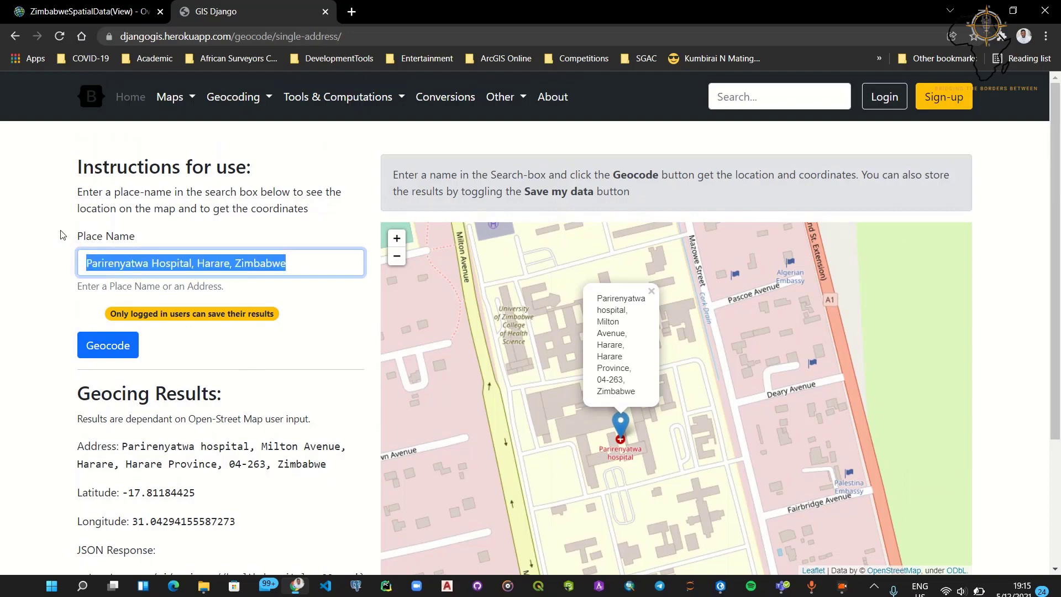
type("Marondera")
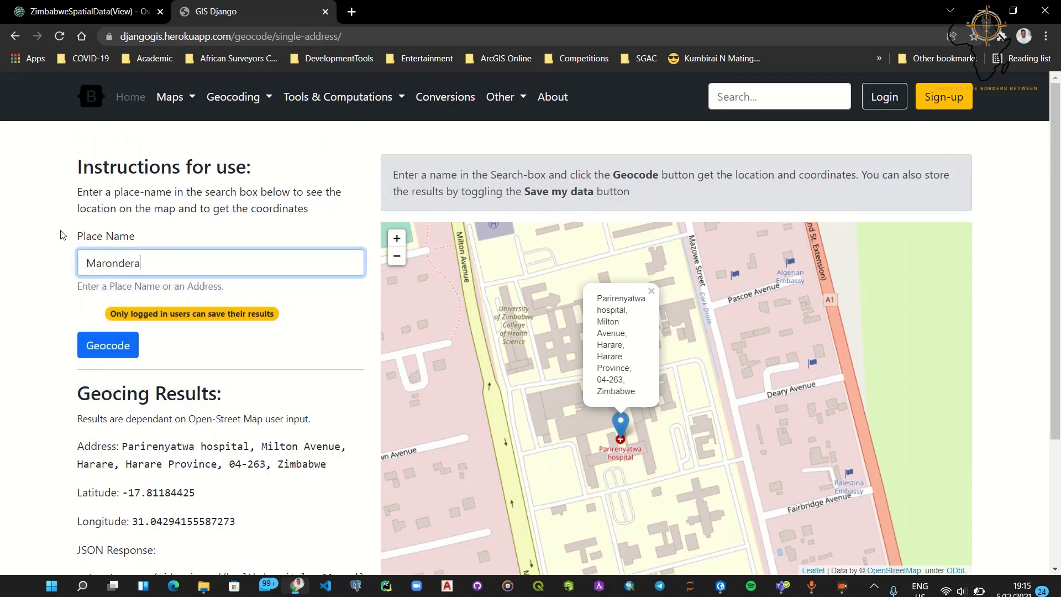
type("ital, Marondera, Zimbabwe")
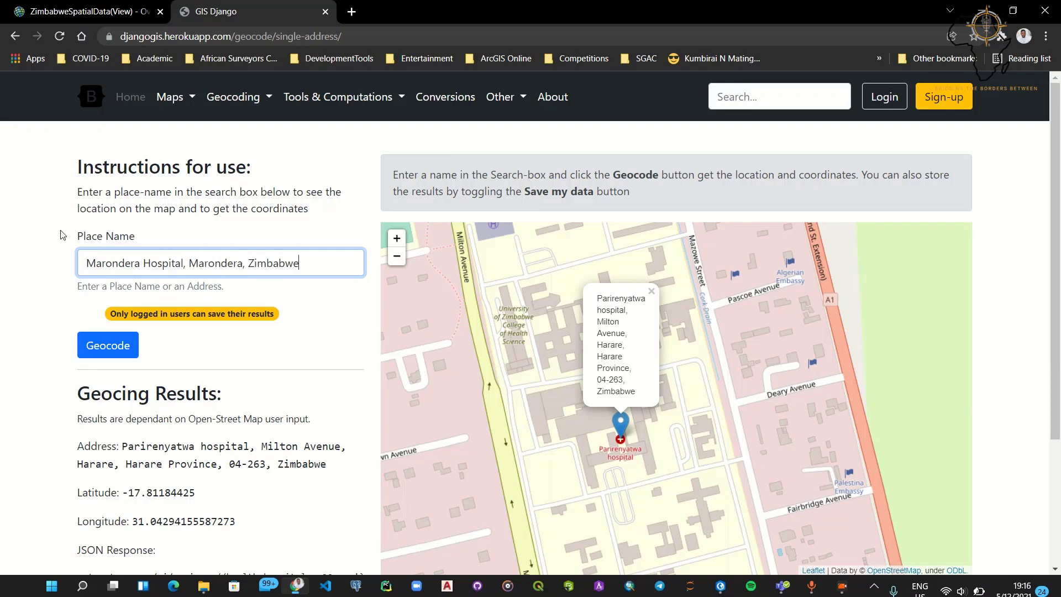
key("Return")
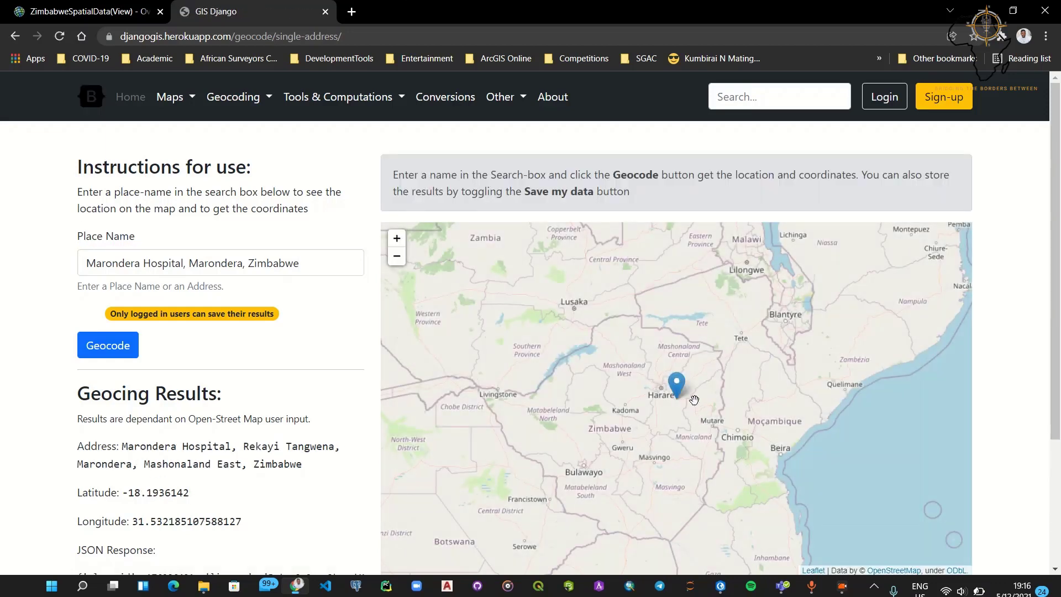
scroll(685, 401, "up", 5)
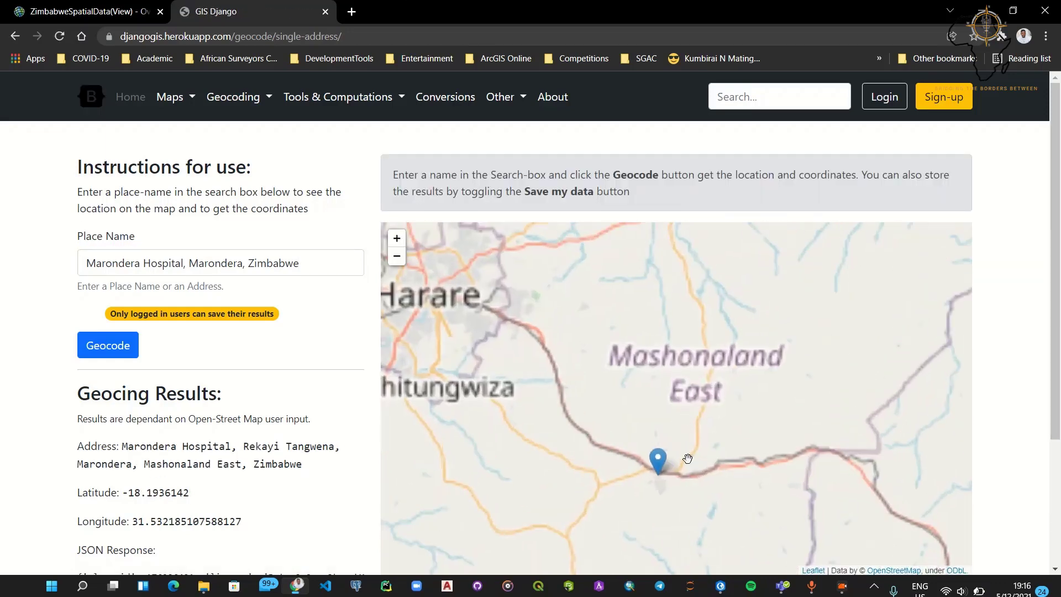
scroll(687, 458, "up", 4)
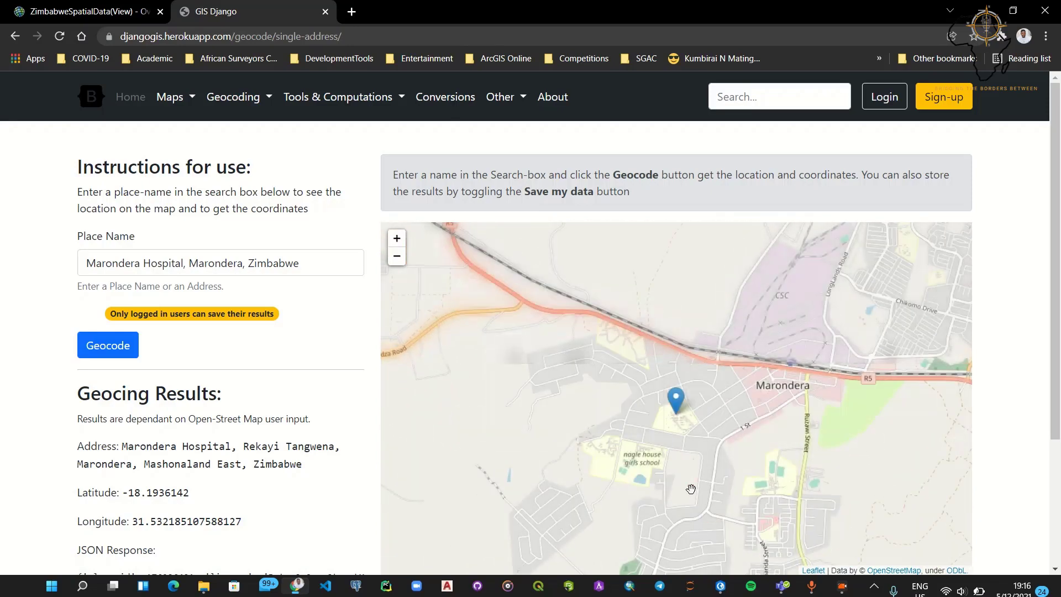
scroll(675, 414, "up", 4)
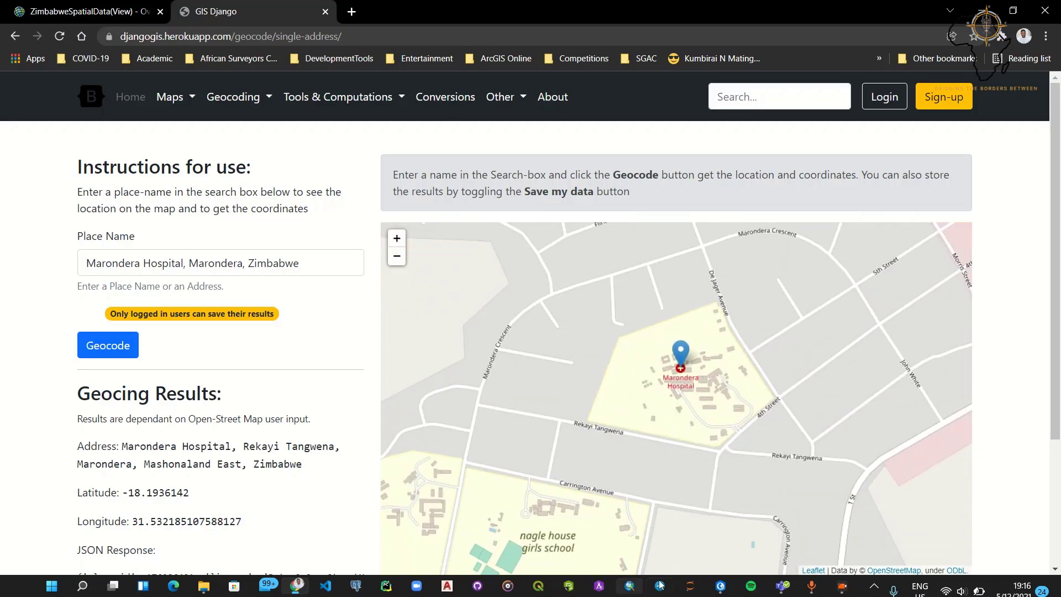
Step: Switch back to ArcGIS Pro, locate Marondera (PH), Marondera, ZWE, and view the result in its wider surroundings
left_click(720, 586)
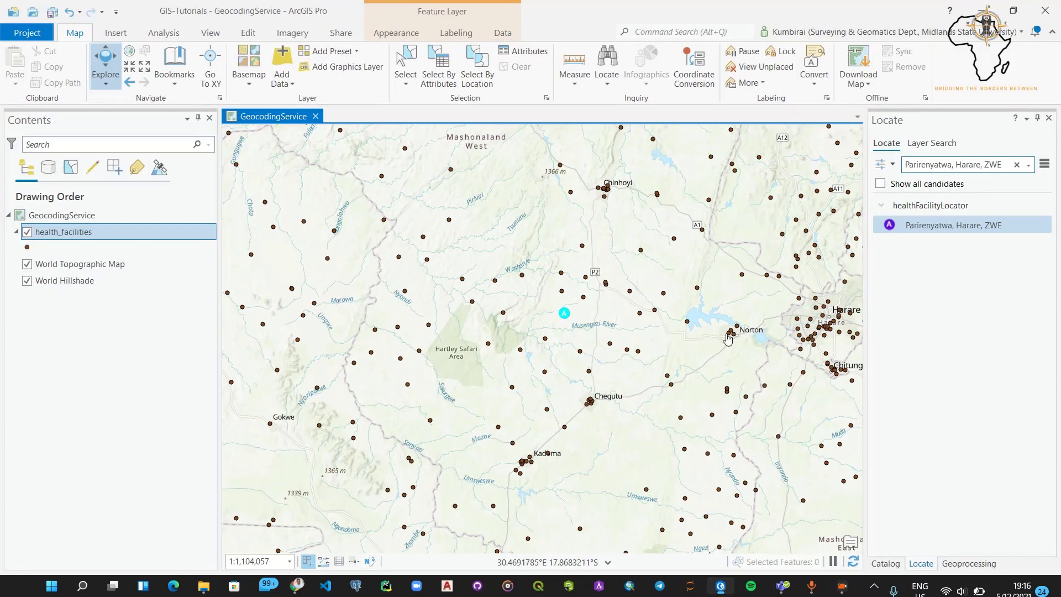
triple_click(965, 166)
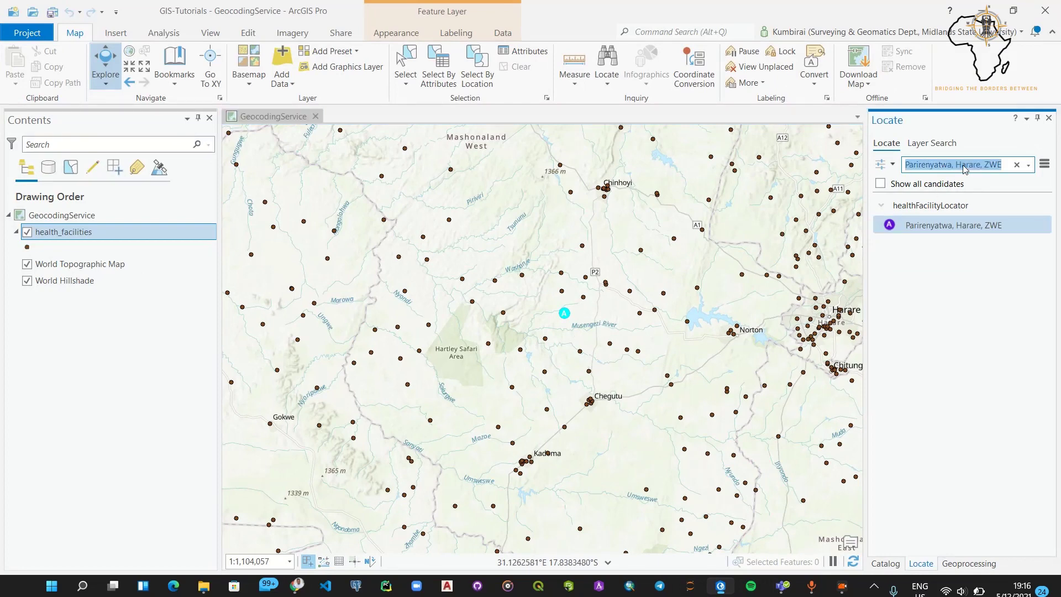
type("Maronder")
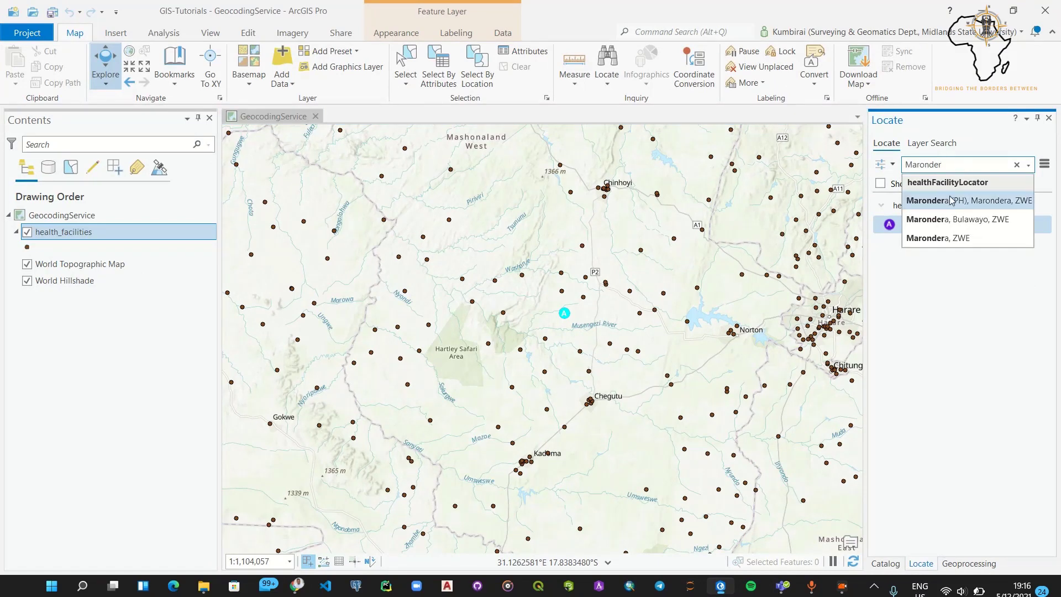
left_click(951, 201)
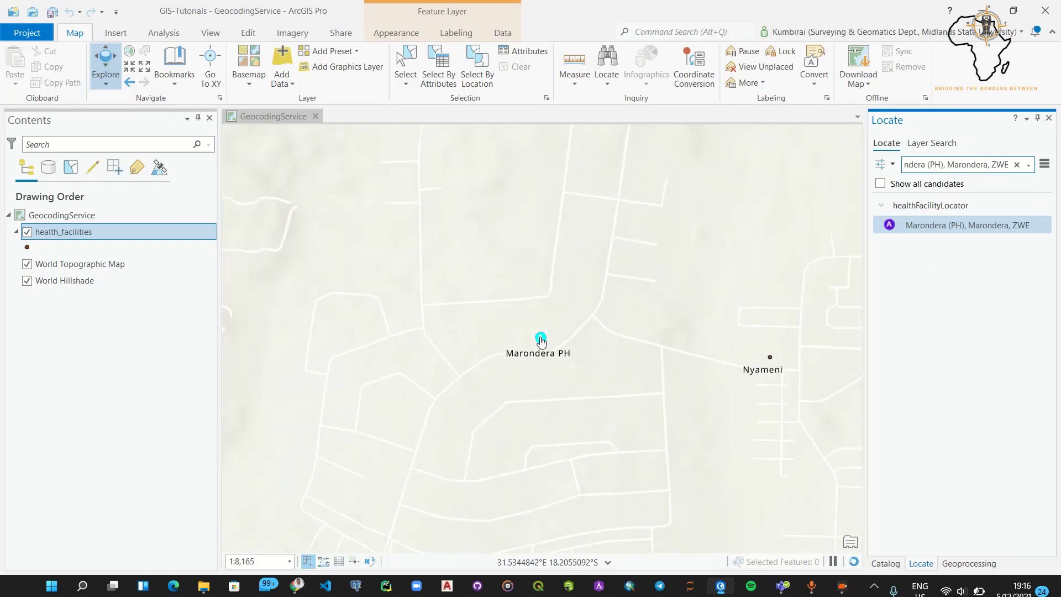
scroll(541, 348, "down", 2)
scroll(542, 345, "down", 2)
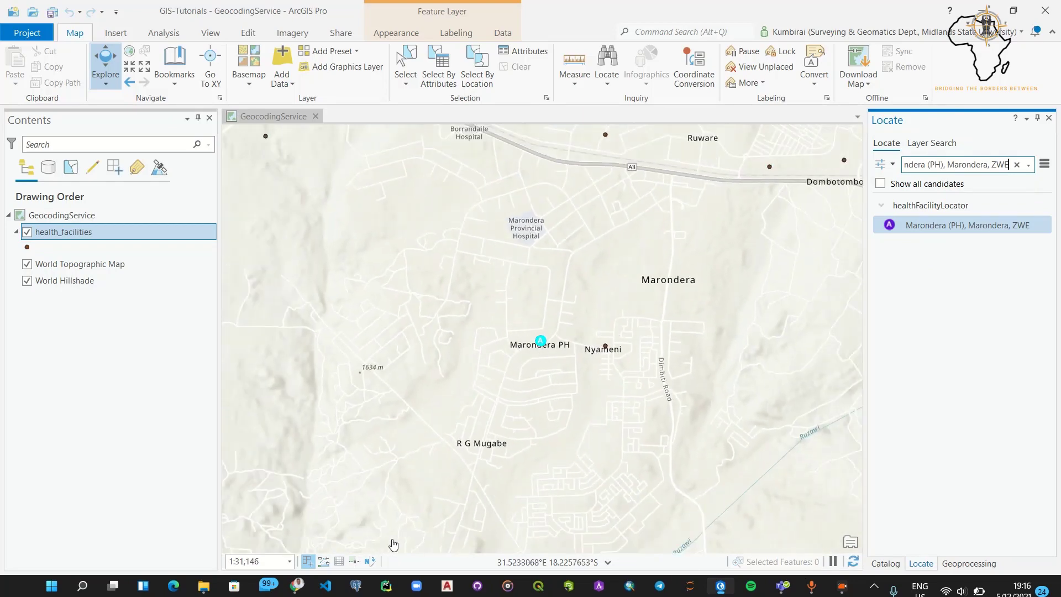
Step: Return to the browser's geocoding page and examine the streets and landmarks around the Marondera Hospital marker
left_click(297, 585)
scroll(793, 401, "down", 1)
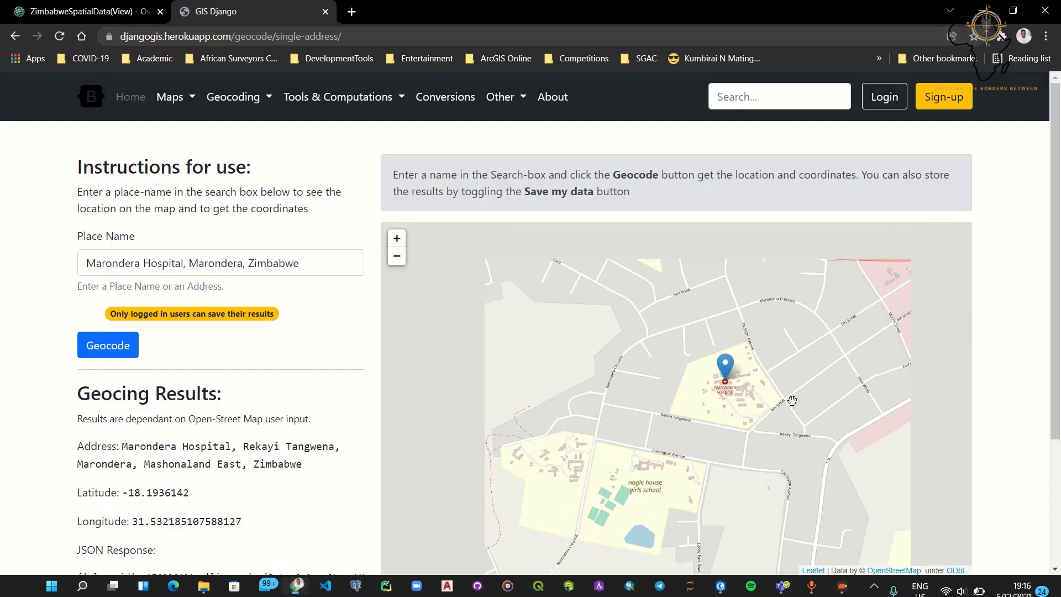
left_click_drag(808, 449, 641, 378)
scroll(675, 408, "down", 1)
scroll(648, 418, "down", 1)
scroll(627, 388, "up", 1)
scroll(626, 388, "up", 1)
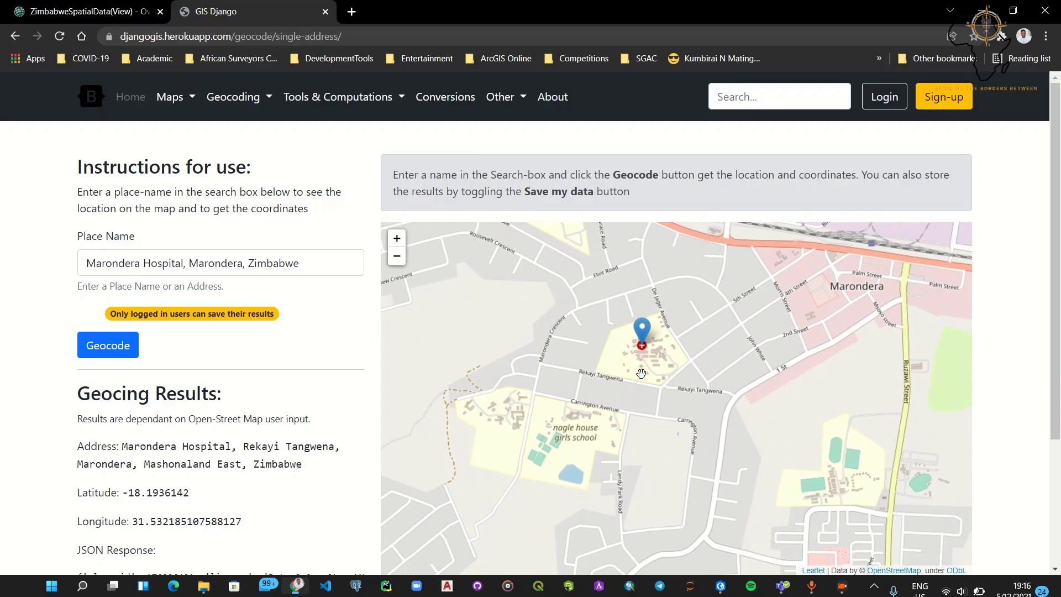
left_click_drag(691, 408, 693, 357)
left_click_drag(656, 319, 551, 319)
left_click_drag(646, 344, 618, 379)
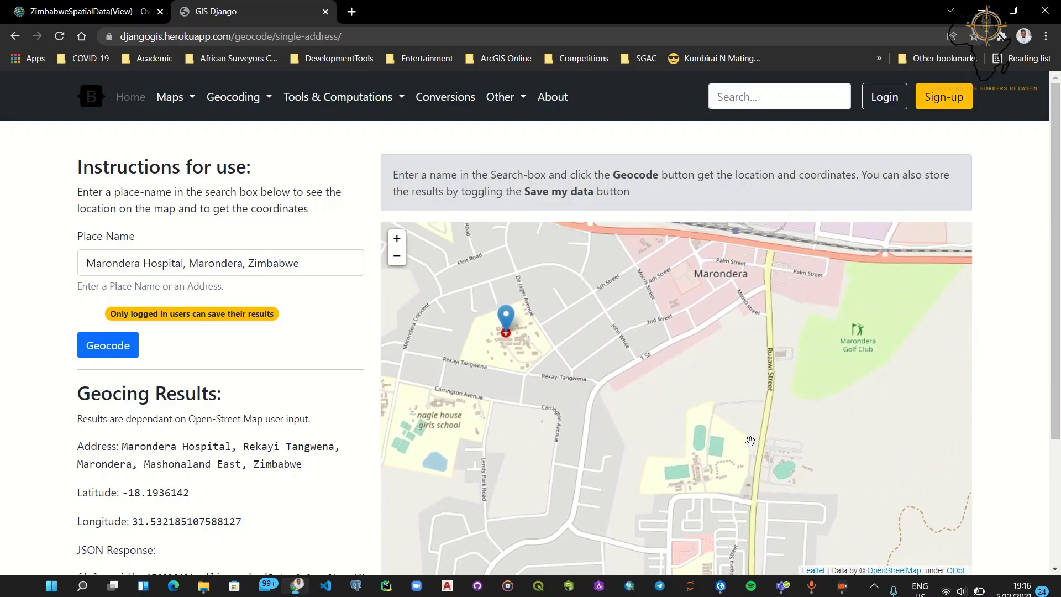
left_click_drag(526, 315, 669, 345)
mouse_move(620, 315)
left_mouse_down()
mouse_move(679, 299)
mouse_move(670, 280)
left_mouse_up()
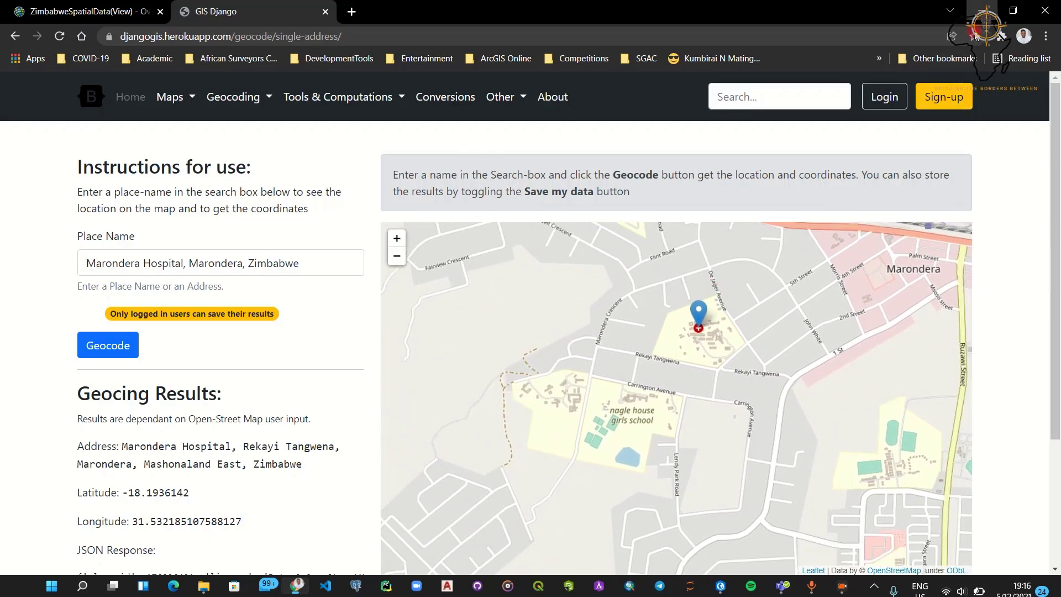
Step: Switch back to ArcGIS Pro, check the healthFacilityLocator suggestions for "Karo" in place of the Marondera search, and clear the search text
left_click(982, 11)
mouse_move(521, 245)
left_mouse_down()
mouse_move(538, 275)
mouse_move(542, 231)
left_mouse_up()
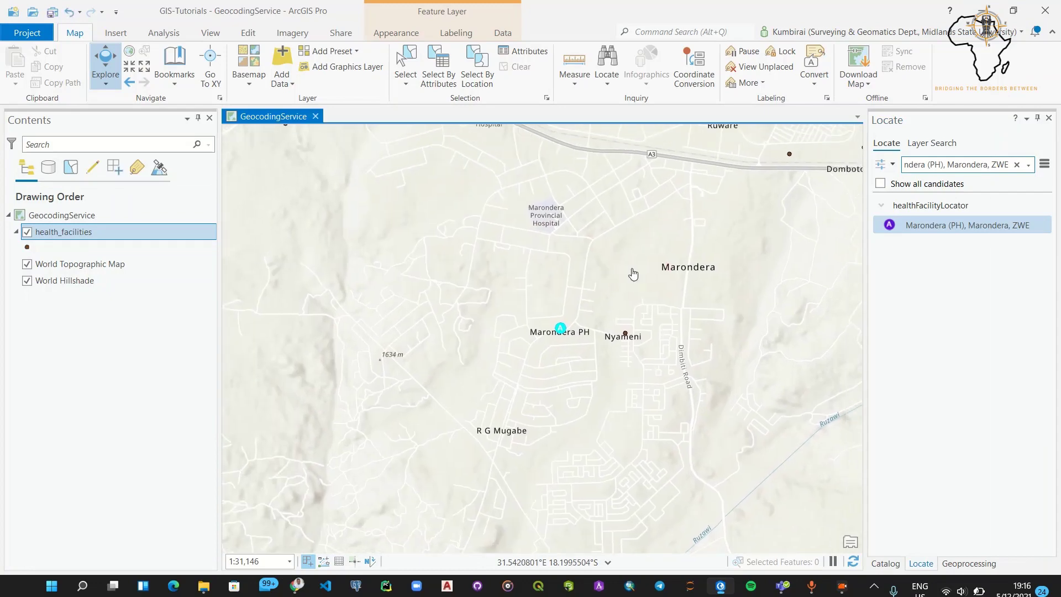
left_click(937, 163)
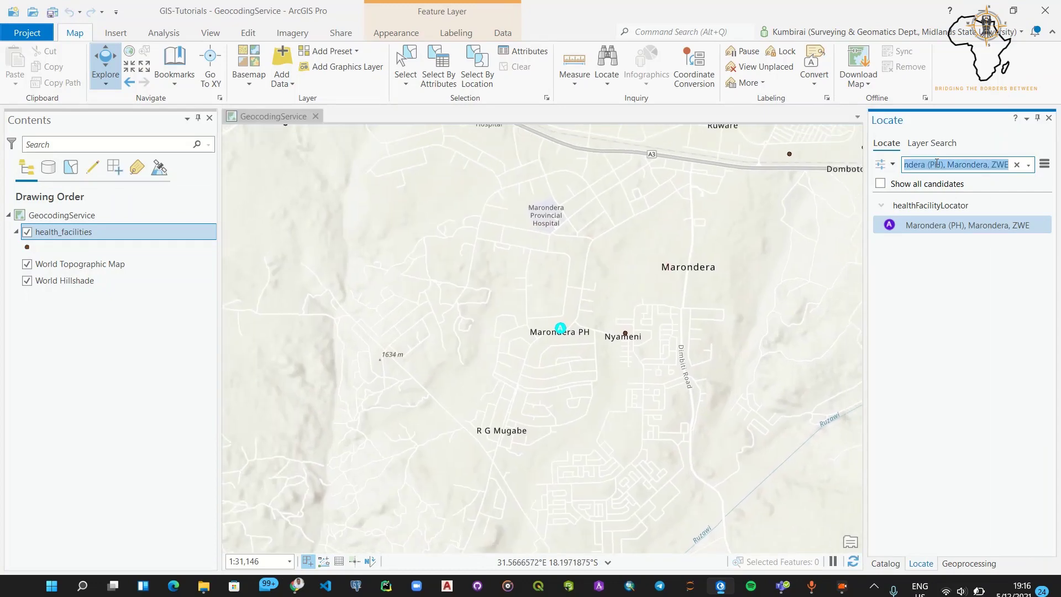
key("BackSpace")
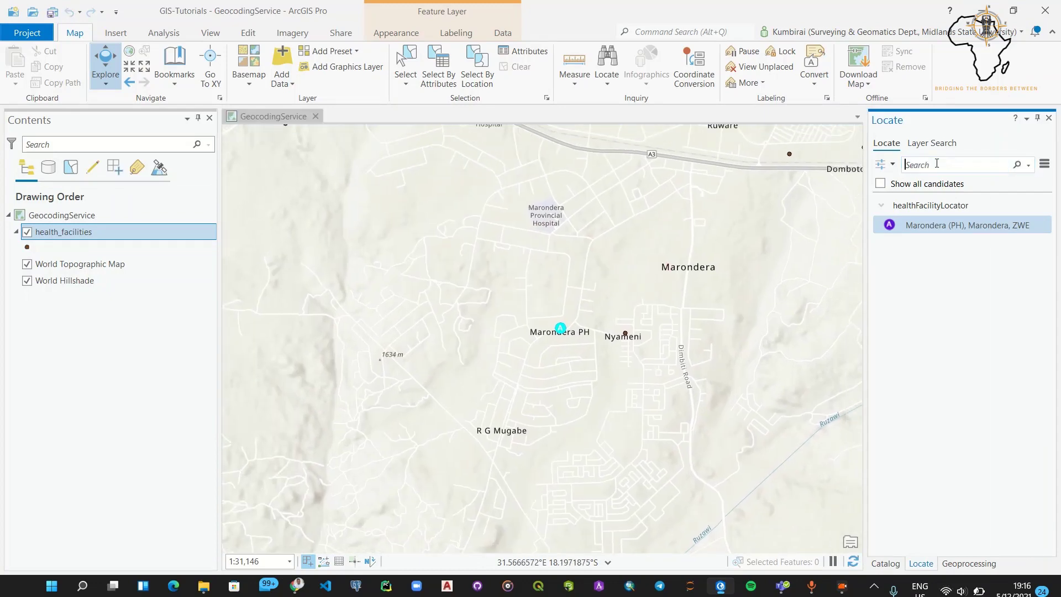
type("Karo")
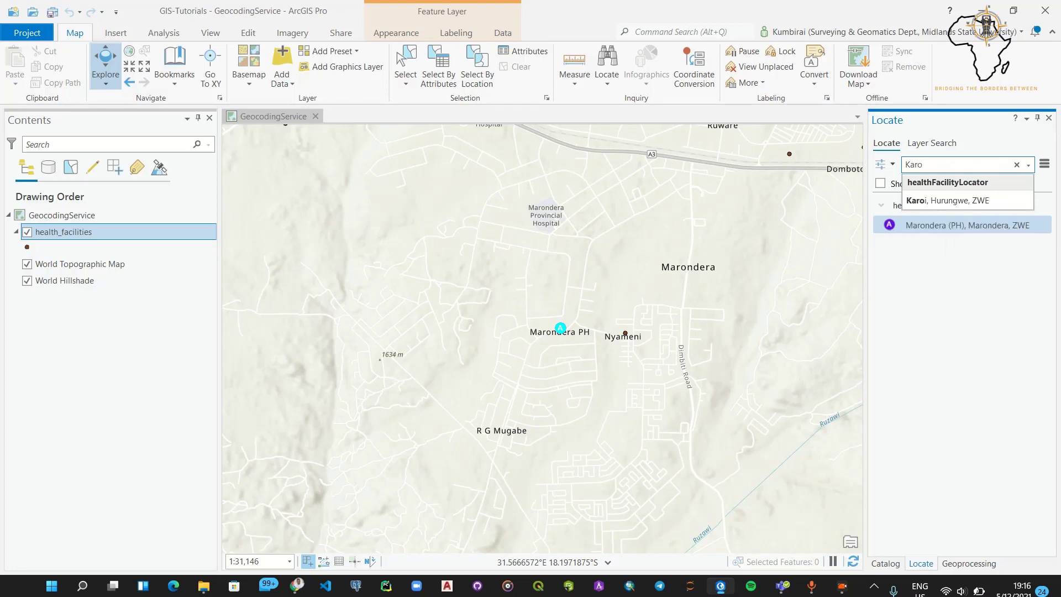
key("BackSpace")
key("BackSpace")
key("BackSpace")
key("BackSpace")
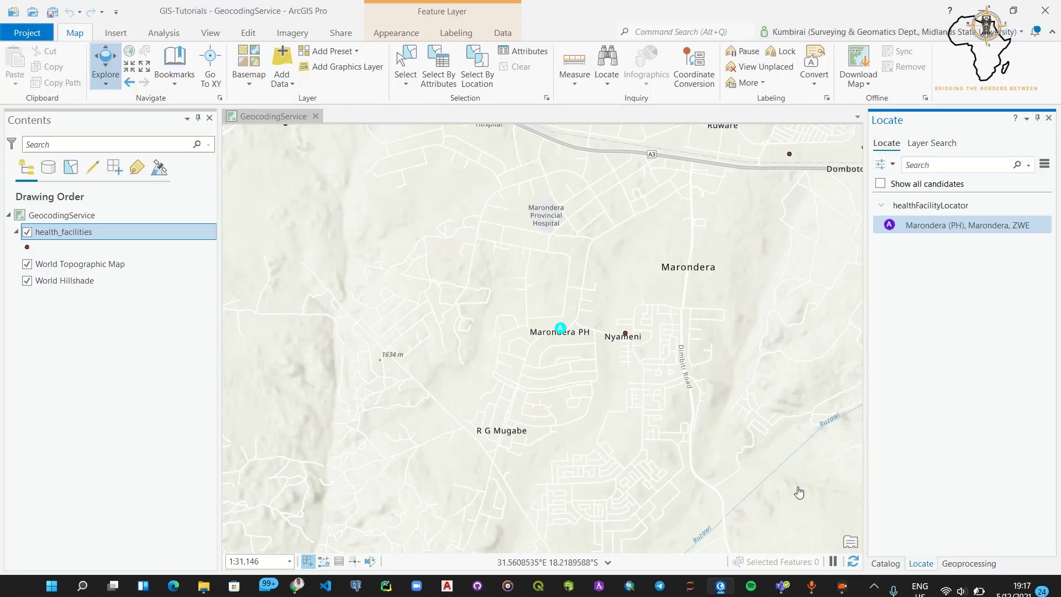
Step: Switch to the GIS Django site in the browser, look over the available Tools & Computations, and open the Conversions page
left_click(298, 584)
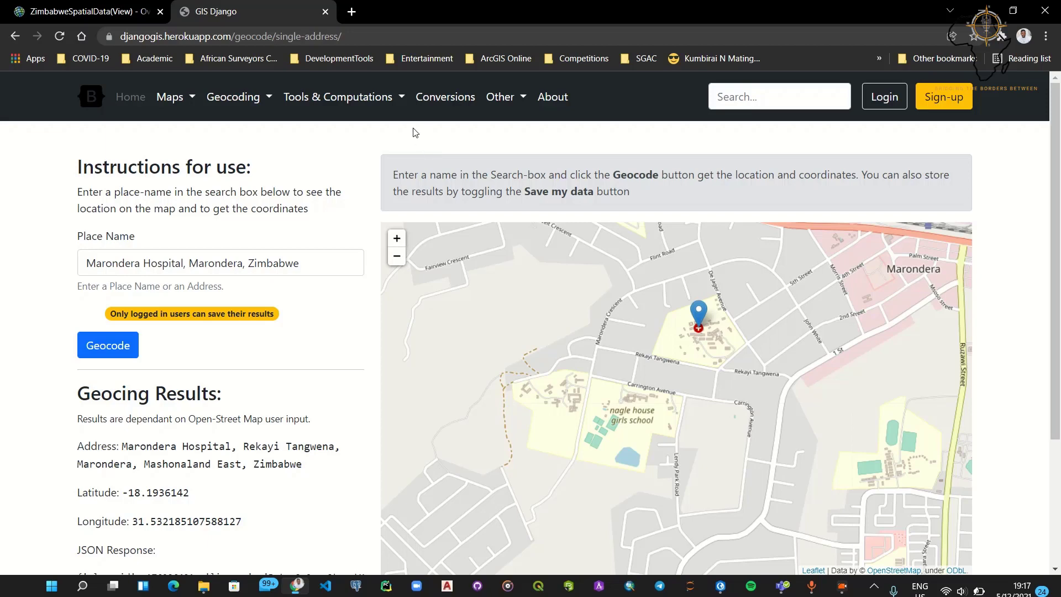
left_click_drag(343, 36, 236, 37)
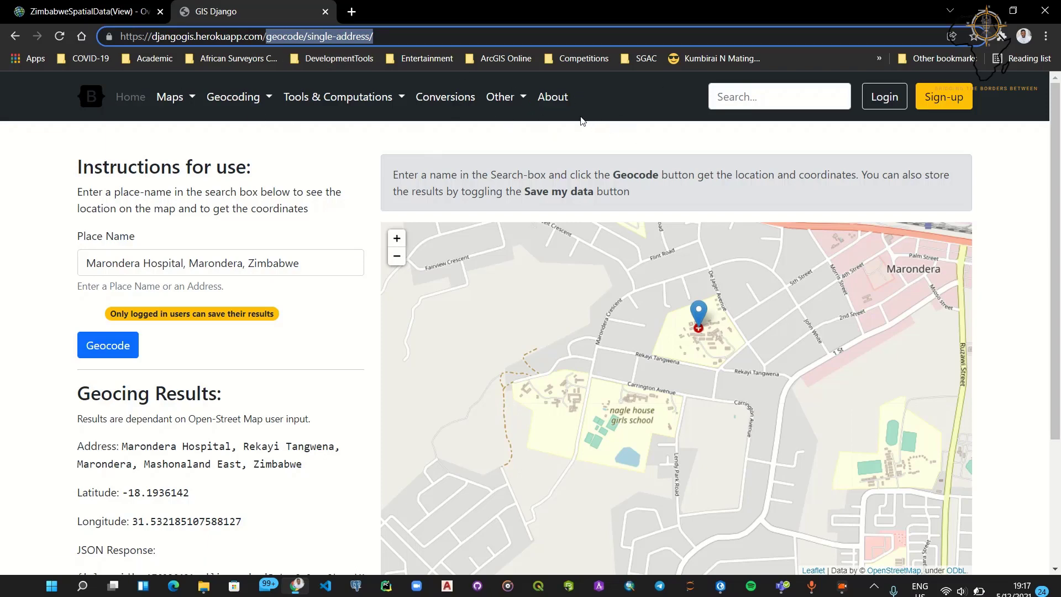
left_click(342, 103)
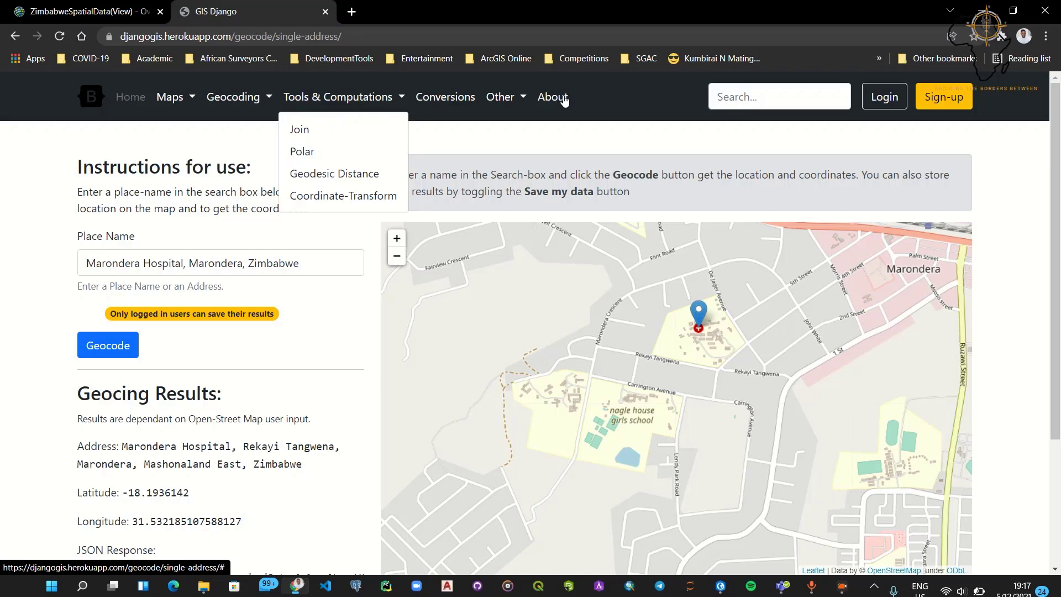
left_click(497, 140)
left_click(456, 103)
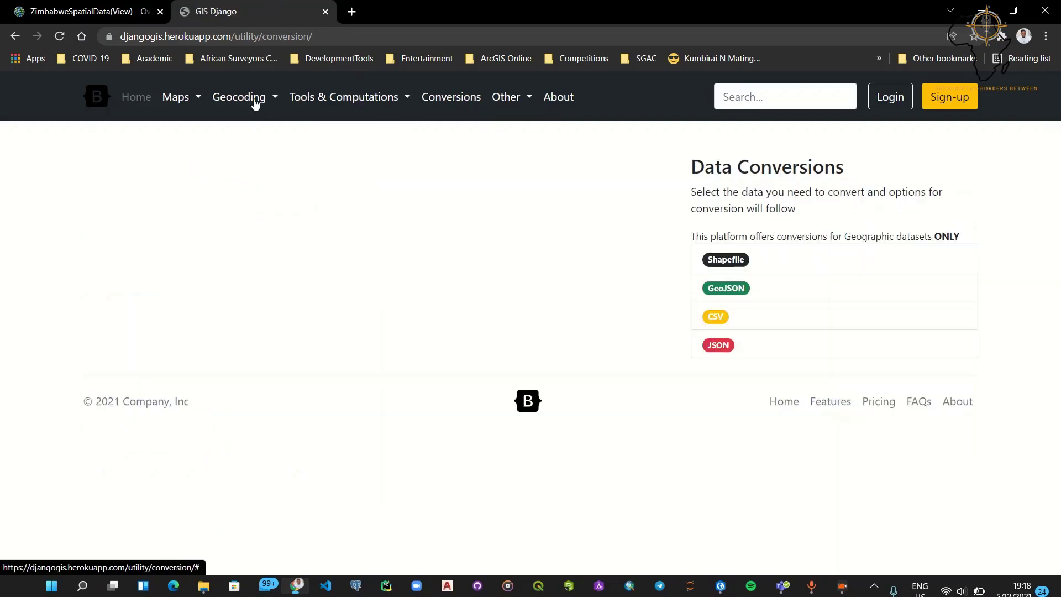
Step: Open the Reverse-Geocode page and reverse geocode latitude 52.509669, longitude 13.376294
left_click(250, 101)
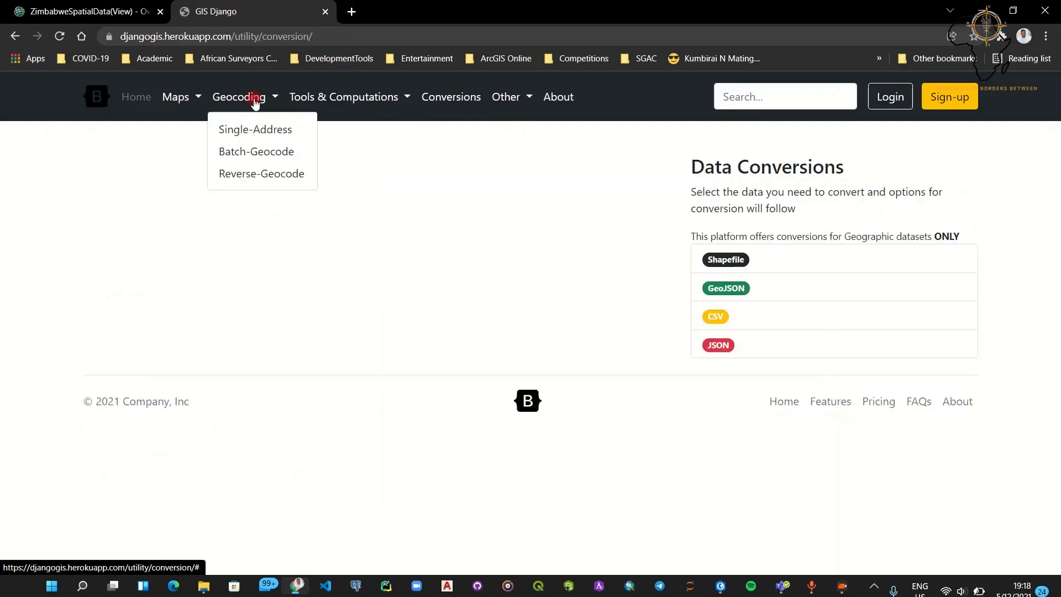
left_click(250, 175)
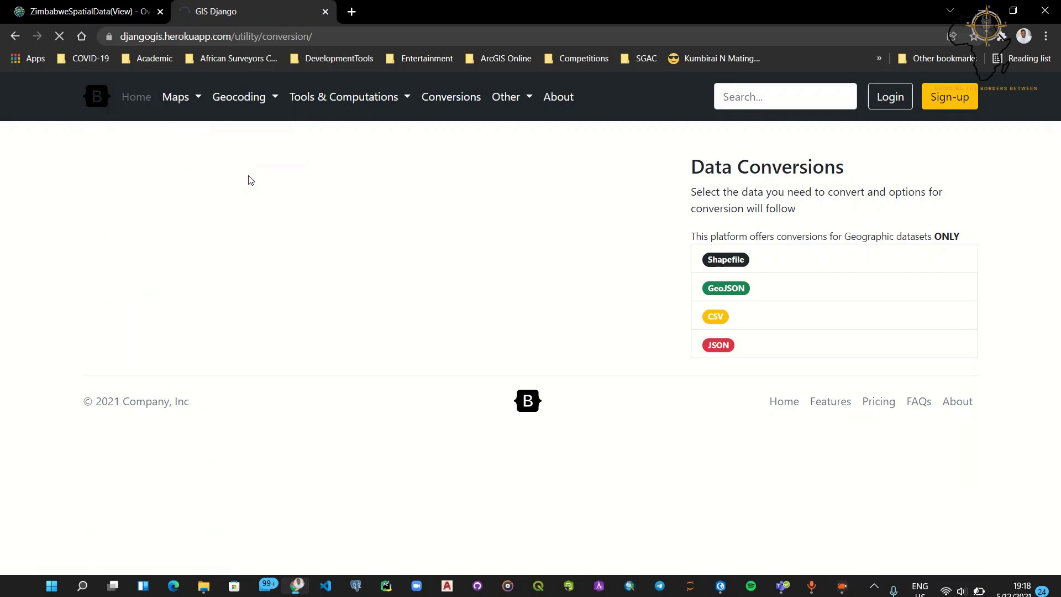
left_click(160, 291)
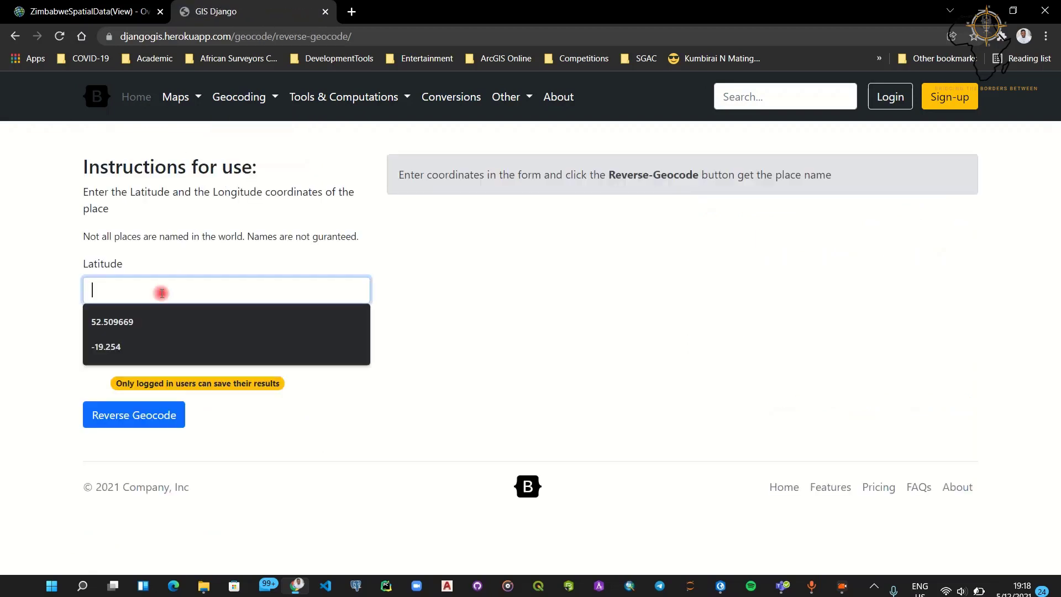
left_click(165, 327)
left_click(144, 354)
left_click(146, 382)
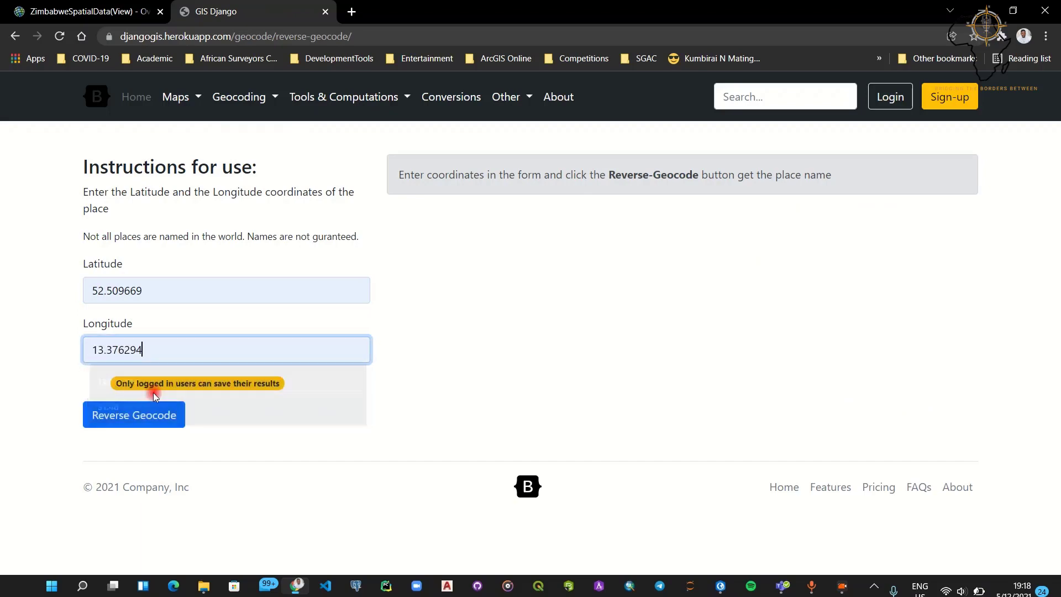
left_click(113, 416)
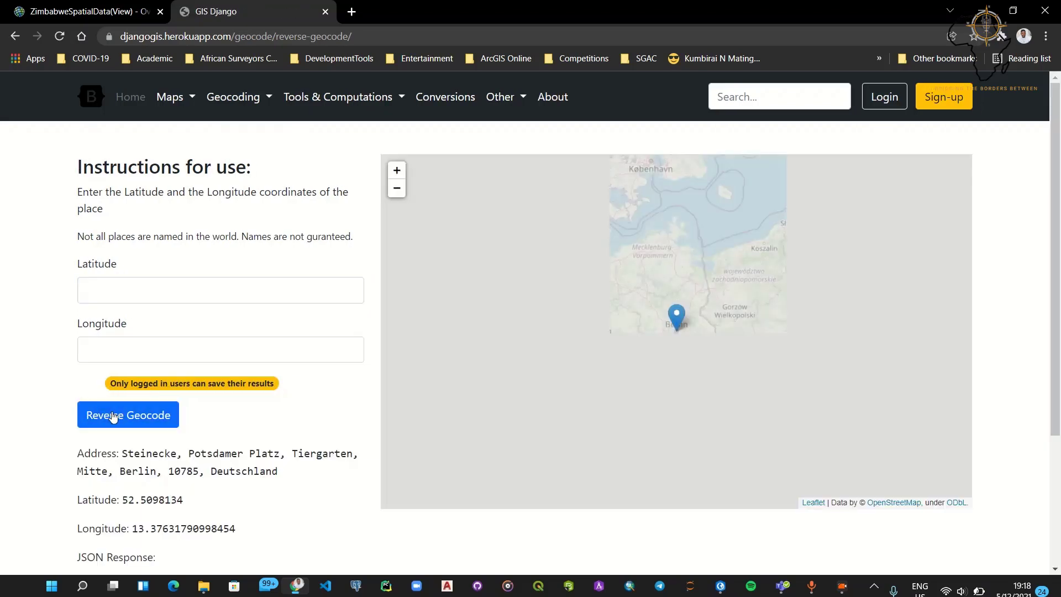
Step: Examine the reverse-geocoded marker on the map up close and read through the returned address
scroll(694, 330, "up", 4)
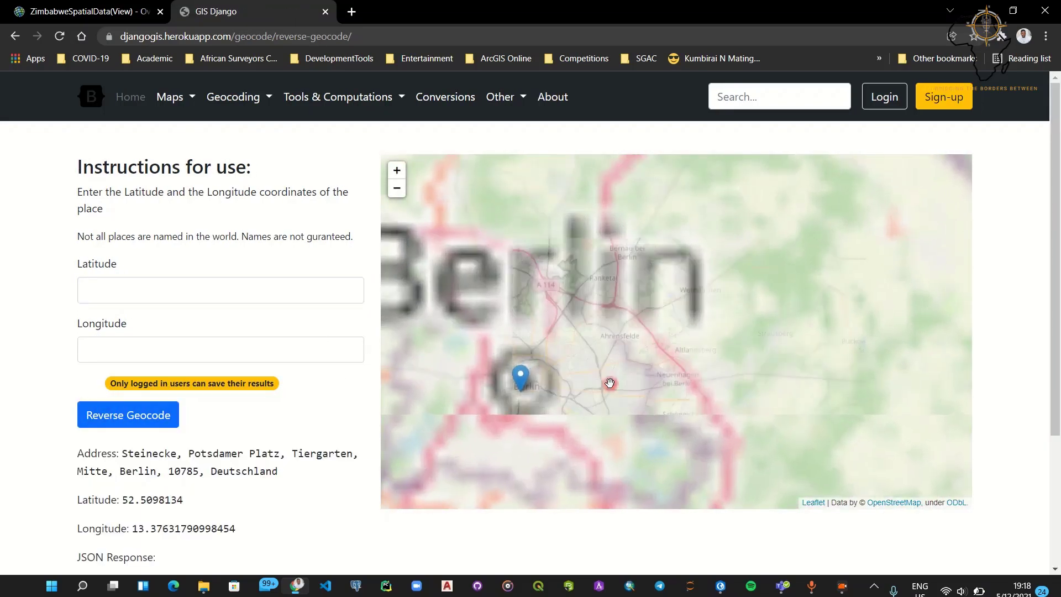
mouse_move(609, 383)
left_mouse_down()
mouse_move(735, 339)
mouse_move(704, 298)
left_mouse_up()
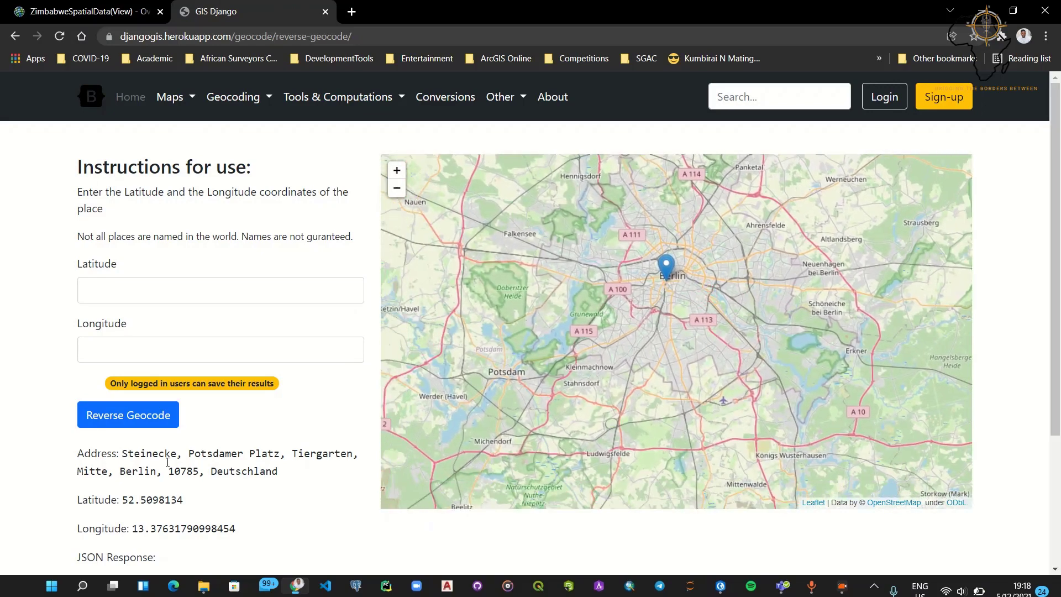
left_click_drag(127, 456, 276, 476)
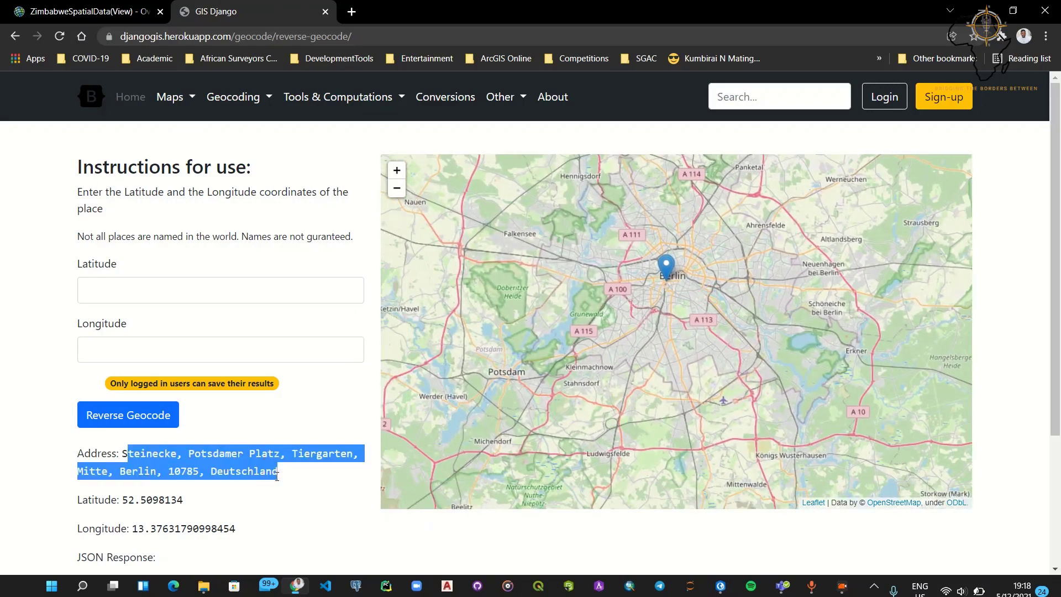
left_click_drag(121, 454, 278, 475)
left_click(243, 208)
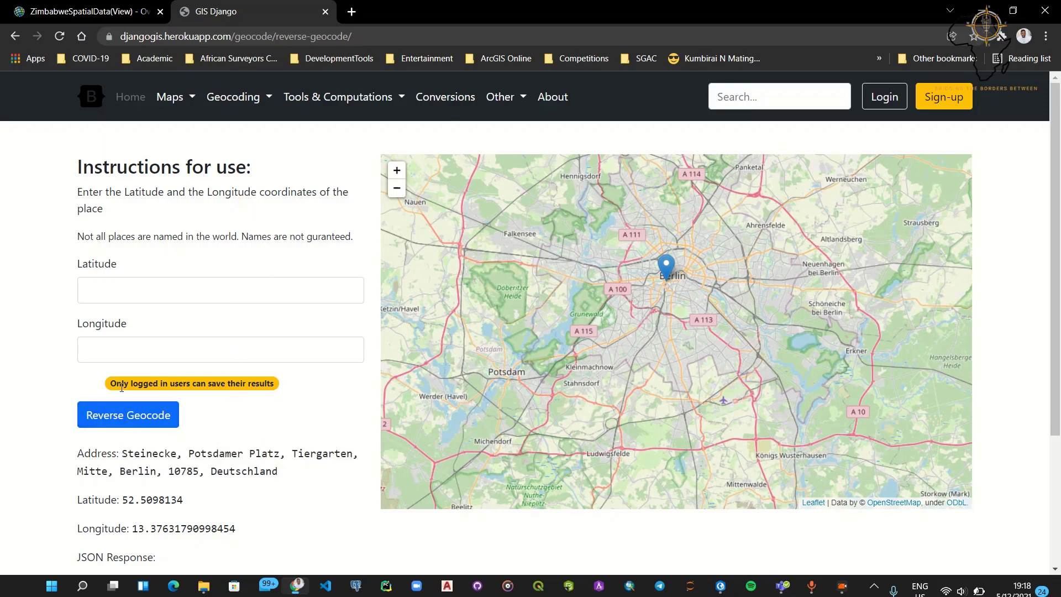
Step: Read the note about which users can save their results, and return to the GIS Django home page
left_click_drag(110, 383, 408, 374)
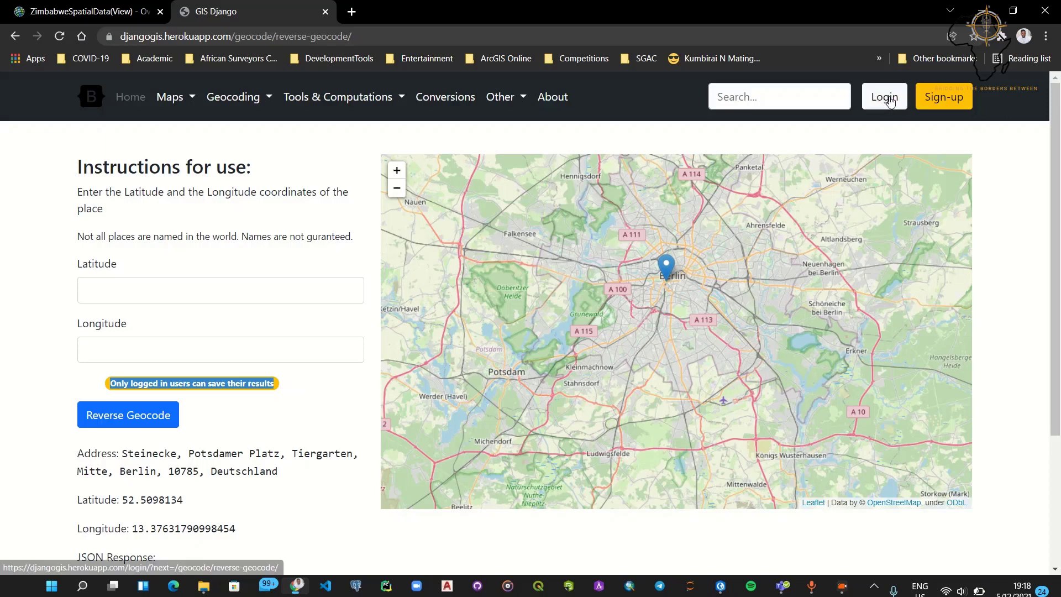
left_click(252, 367)
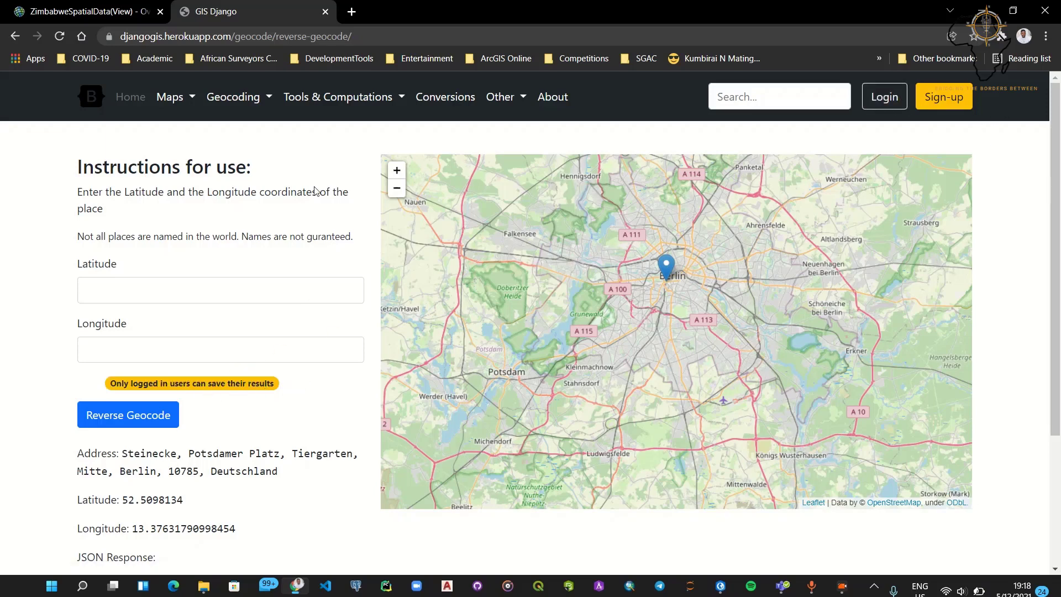
left_click(370, 36)
left_click(224, 233)
left_click(122, 101)
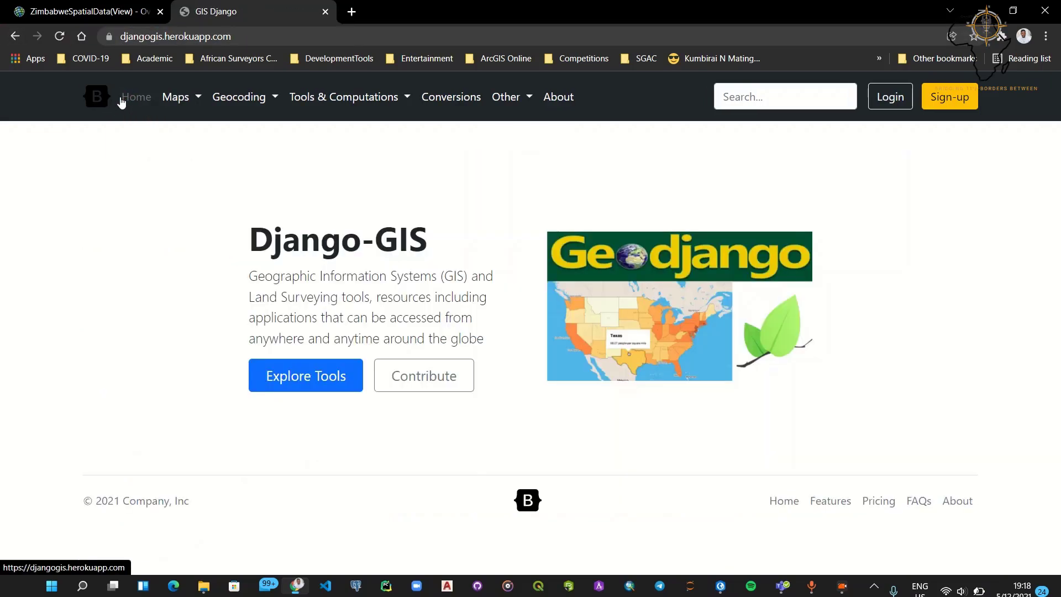